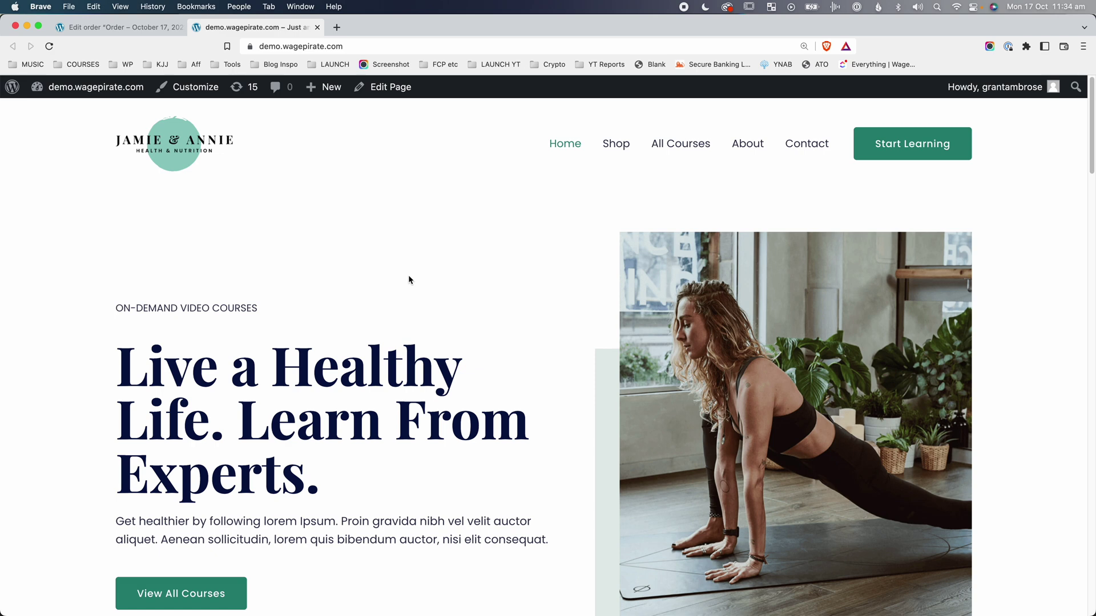
Add the Album and the Polo from the shop page to the cart
left_click(453, 249)
left_click(620, 148)
scroll(448, 371, "down", 4)
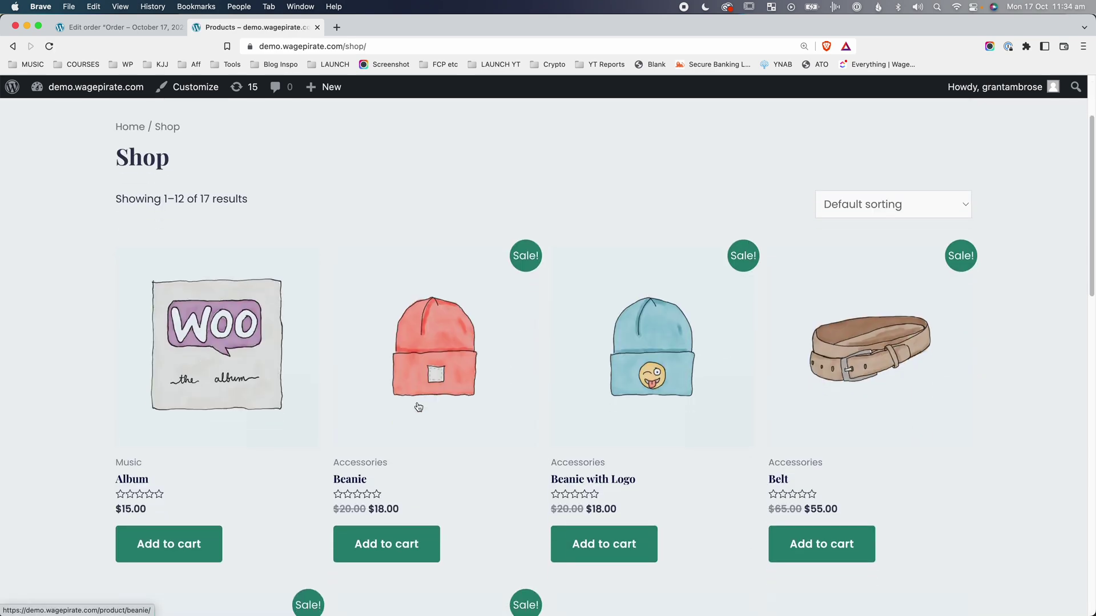
left_click(169, 544)
scroll(436, 377, "down", 5)
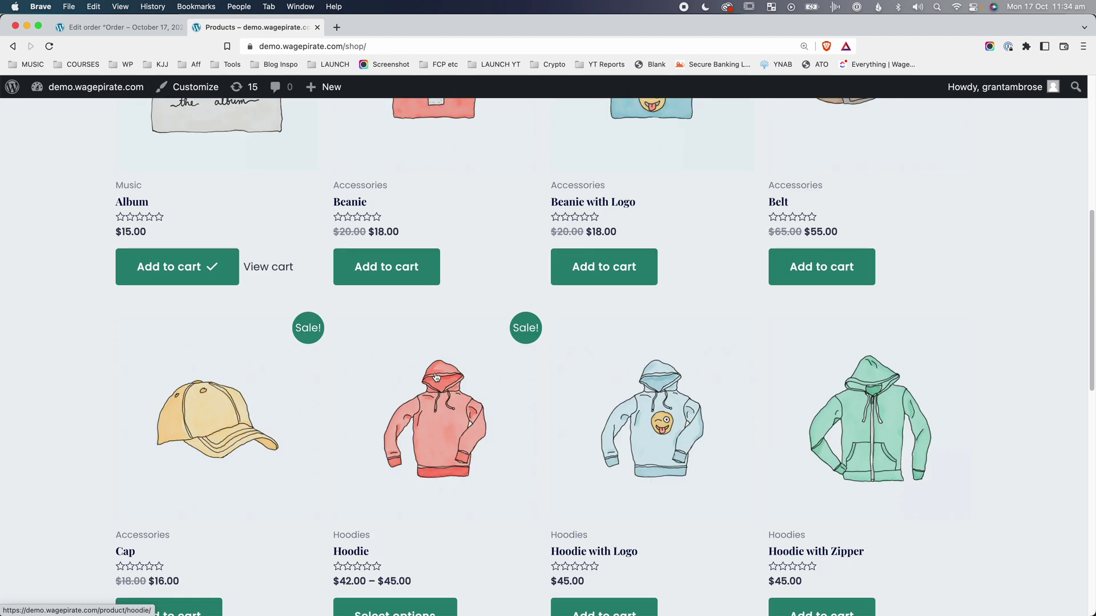
scroll(436, 377, "down", 10)
left_click(602, 372)
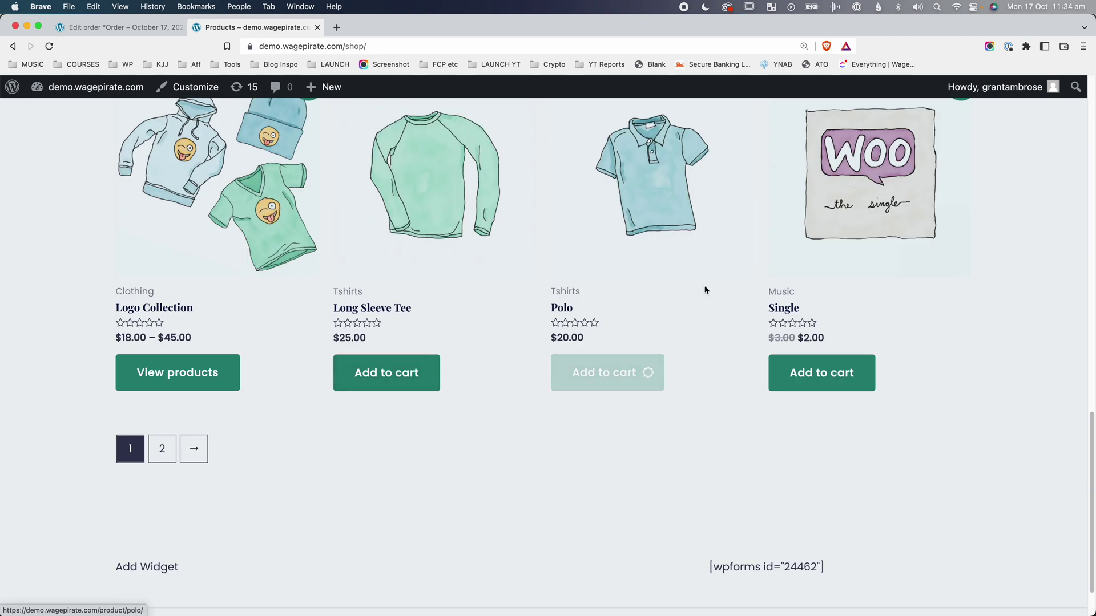
Open the cart with the Album and Polo and proceed to the checkout page
left_click(702, 374)
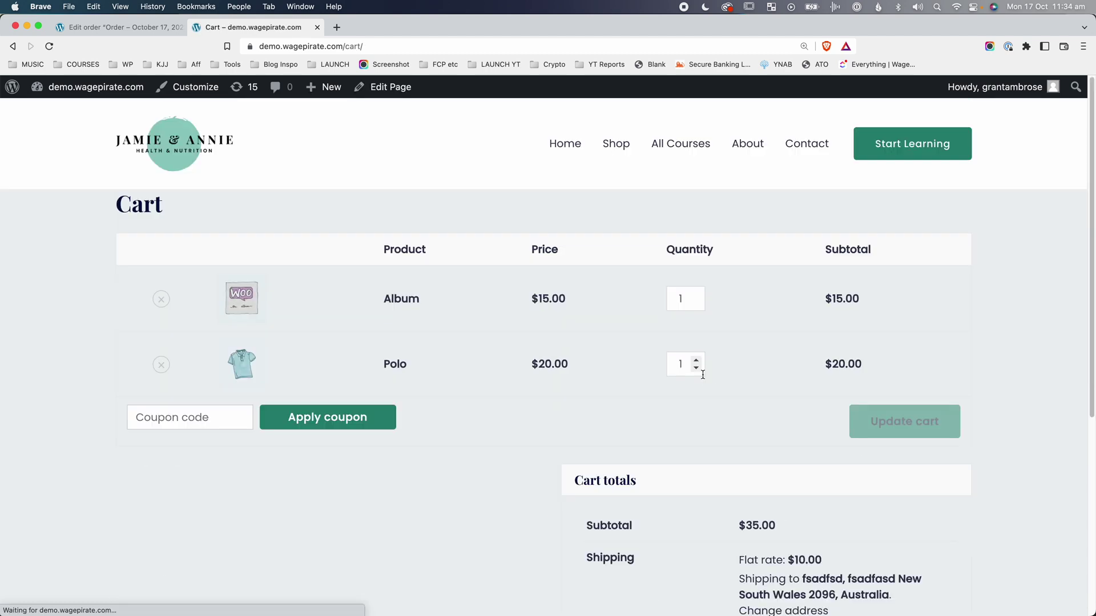
scroll(702, 374, "down", 5)
left_click(759, 433)
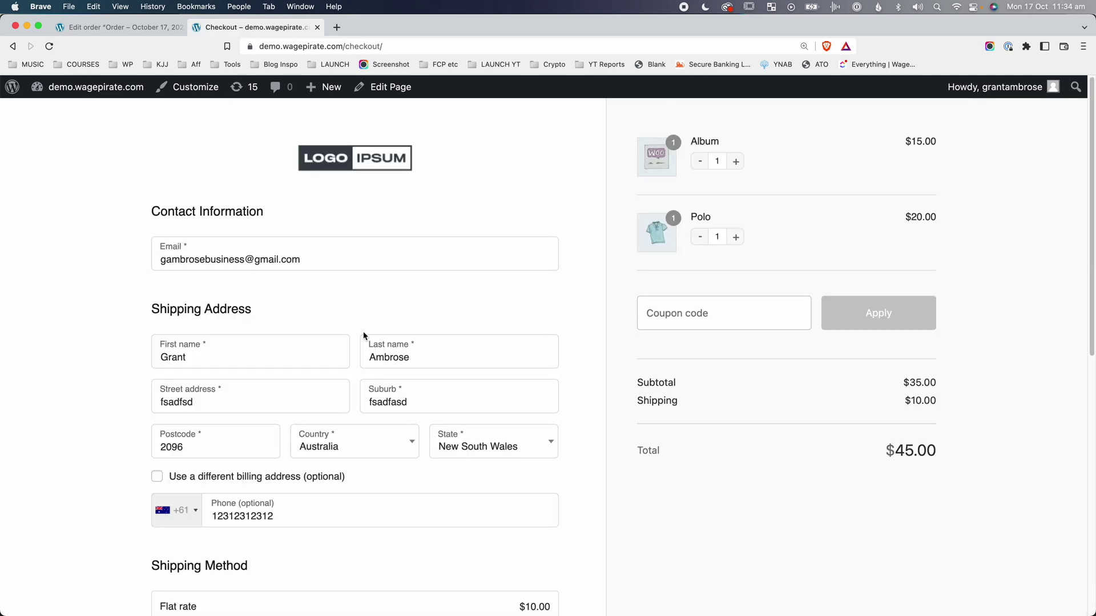
Add the discounted $8.00 Cap offer to the order and place the order through the FunnelKit test gateway
scroll(363, 335, "down", 7)
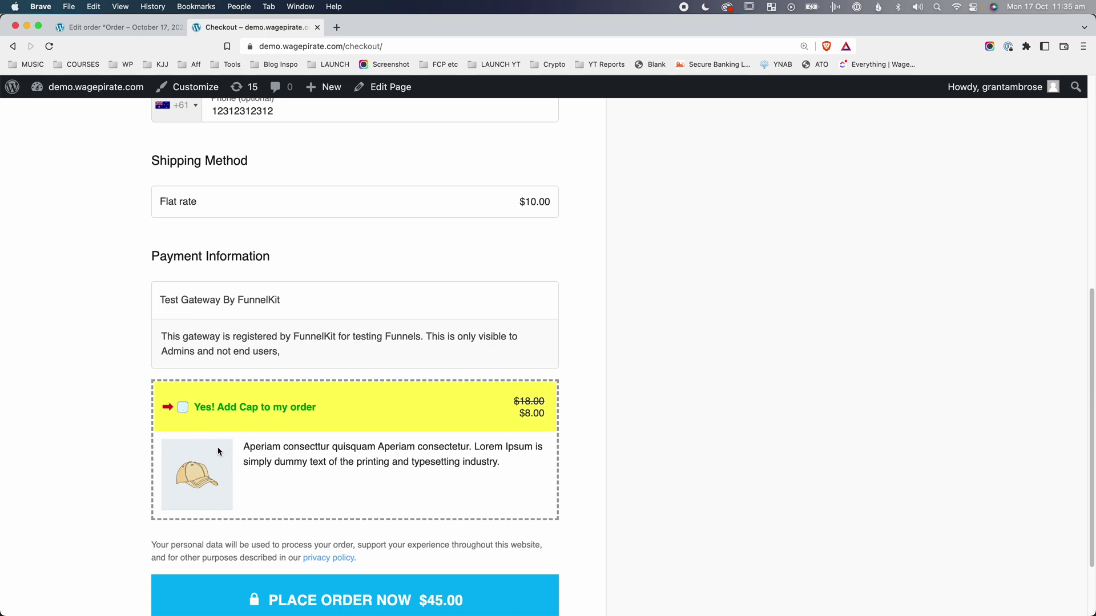
scroll(578, 420, "up", 7)
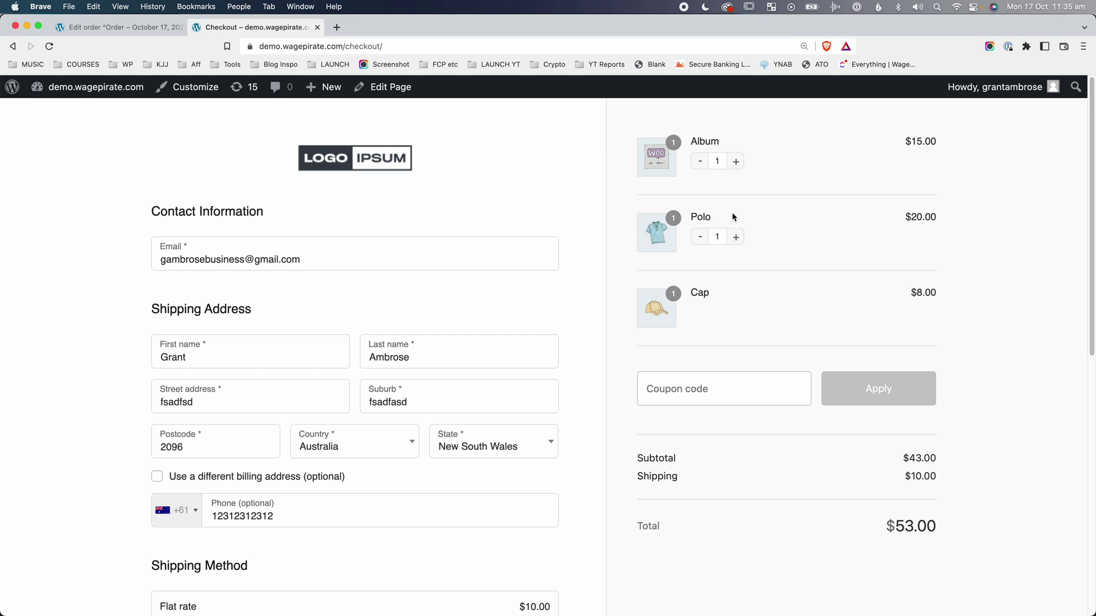
scroll(641, 268, "down", 8)
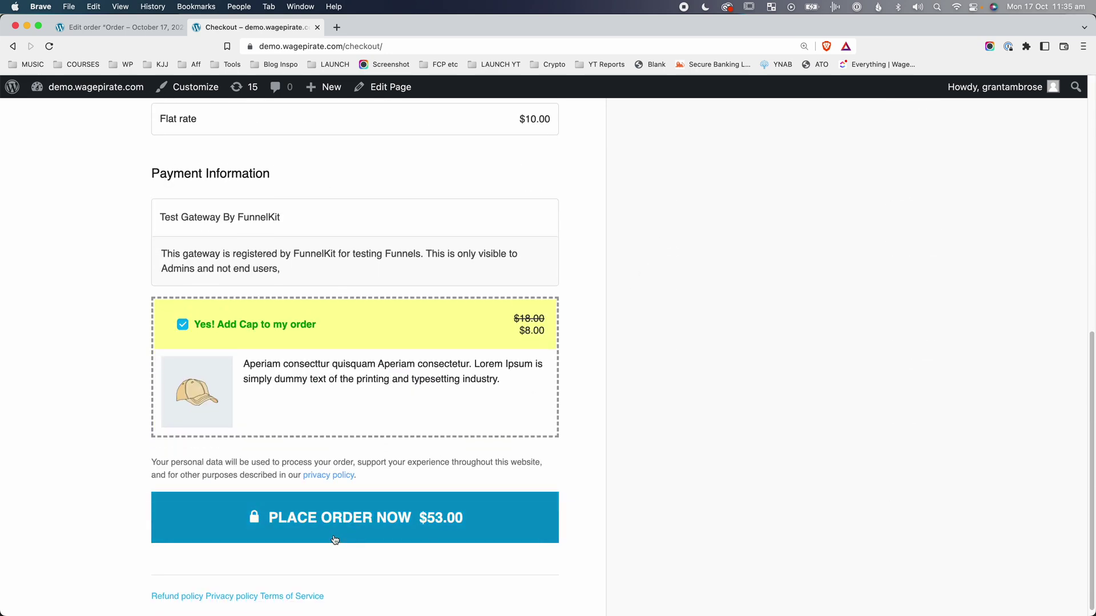
left_click(348, 525)
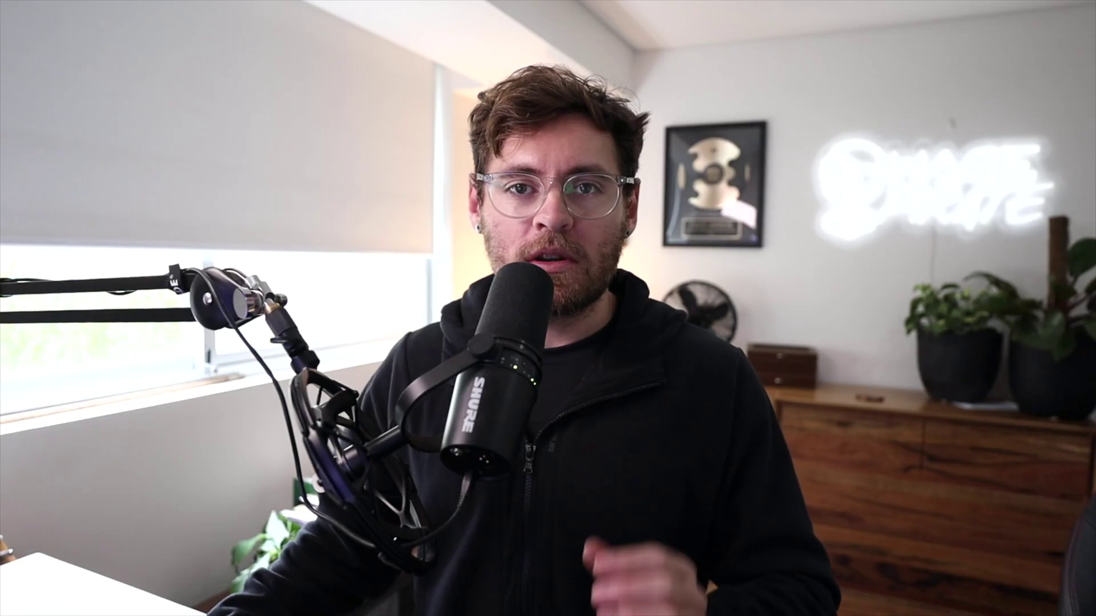
Accept the one-time $45.00 Hoodie upsell offer, choosing the Blue variation with logo
scroll(436, 294, "down", 2)
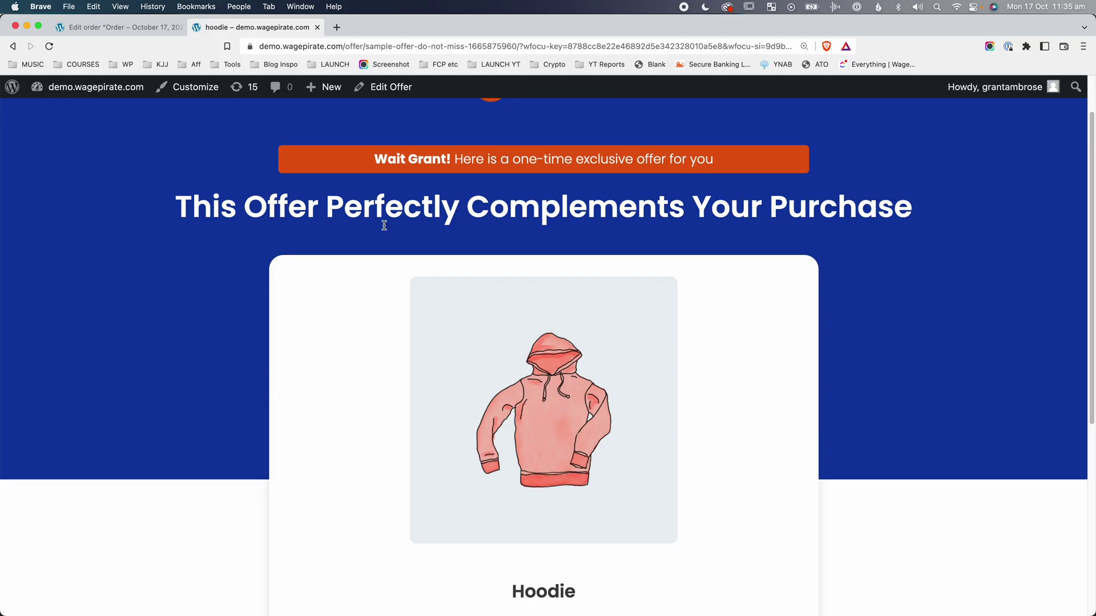
left_click_drag(412, 203, 748, 309)
scroll(748, 308, "down", 5)
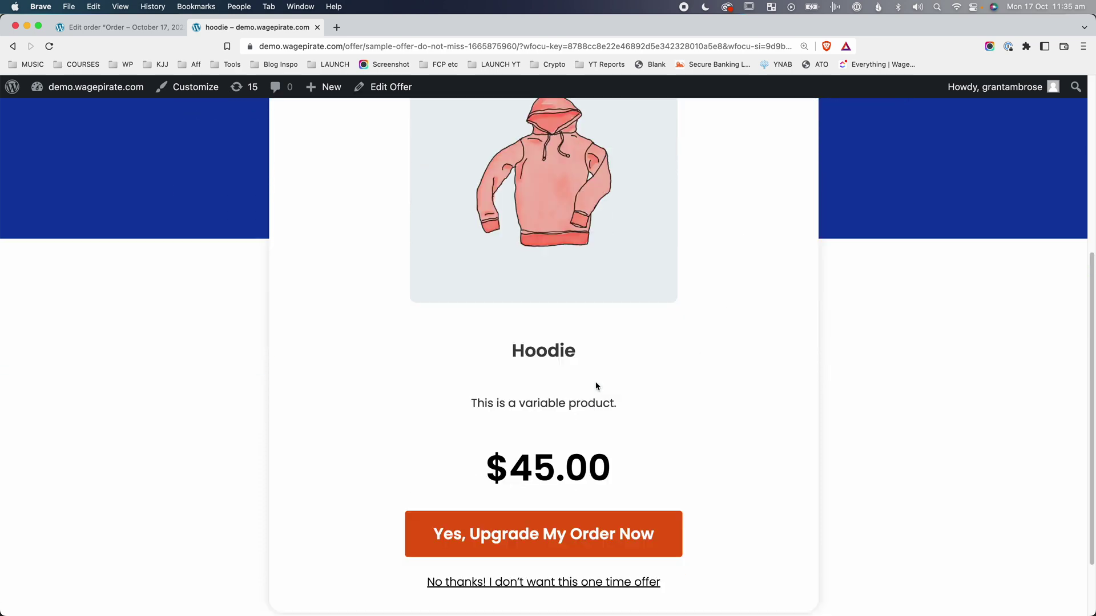
scroll(568, 422, "down", 1)
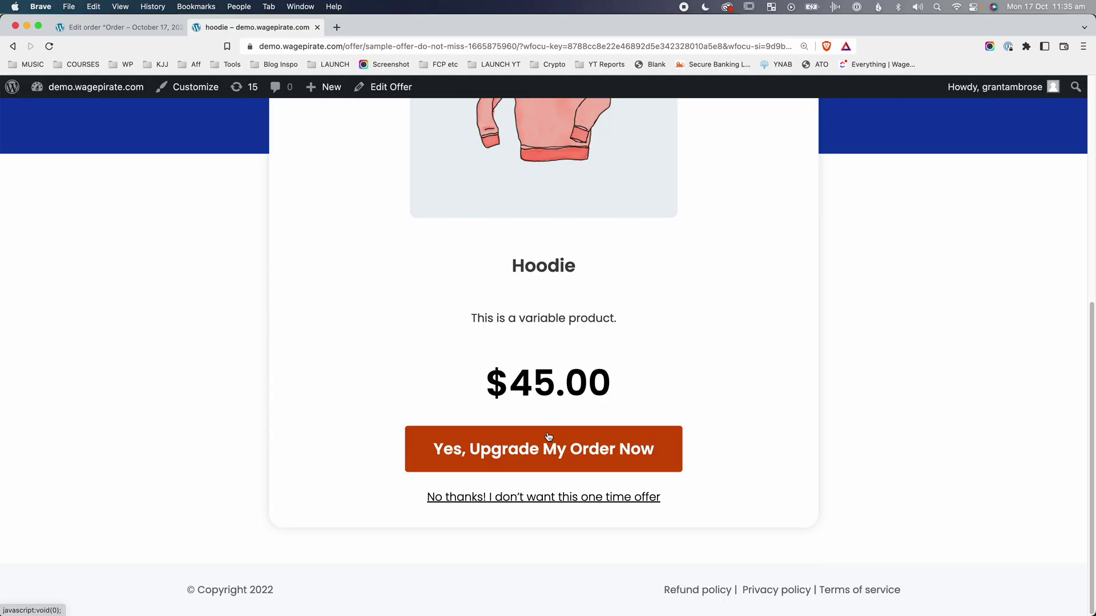
left_click(531, 444)
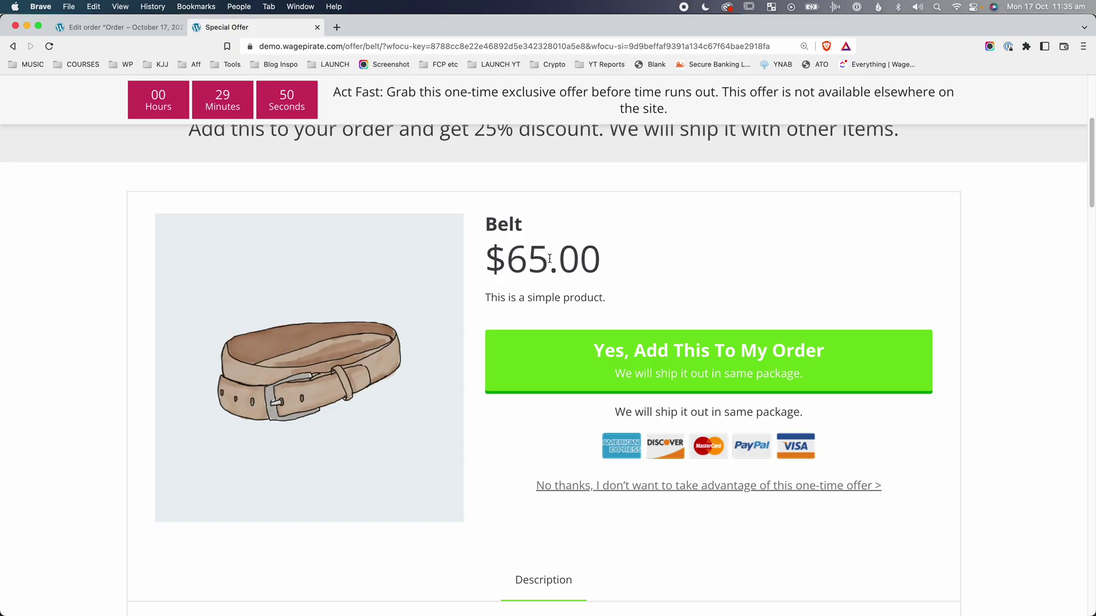
Accept the one-time Belt offer and review the order details on the thank-you page
left_click(695, 357)
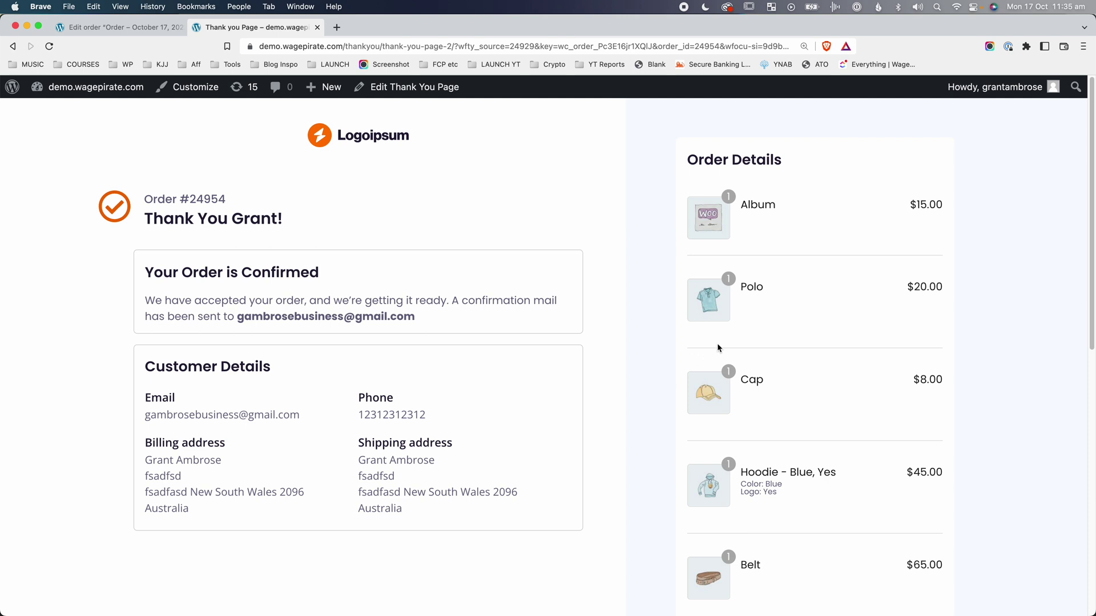
scroll(718, 345, "down", 2)
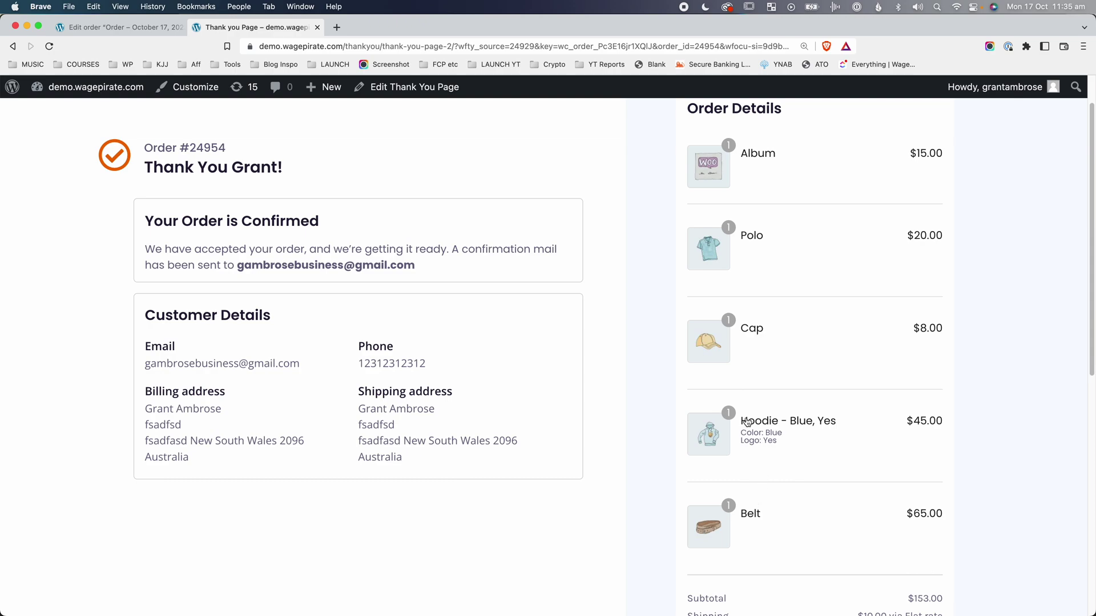
scroll(751, 394, "up", 1)
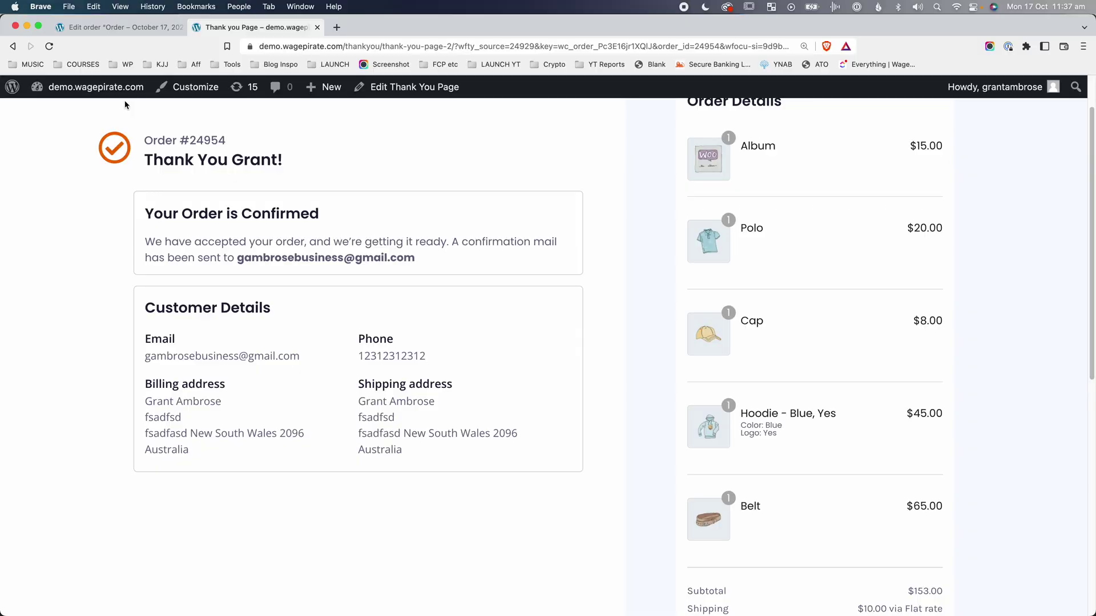
Open the site's WordPress dashboard in a new tab and examine the newest order's totals in the WooCommerce orders list
mouse_move(85, 86)
left_click(57, 109, "super")
left_click(345, 28)
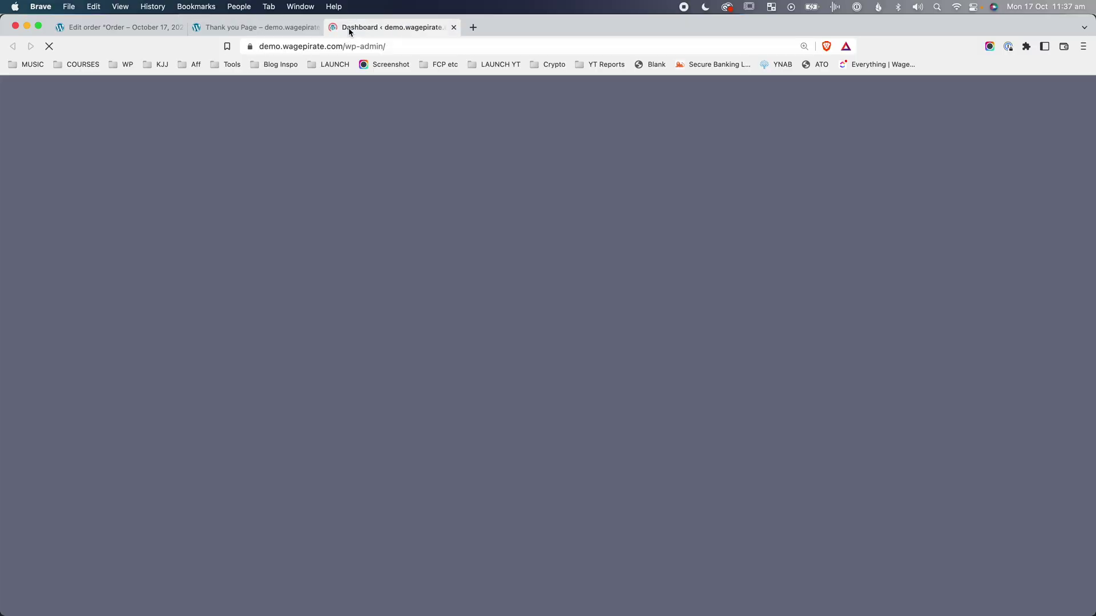
mouse_move(69, 308)
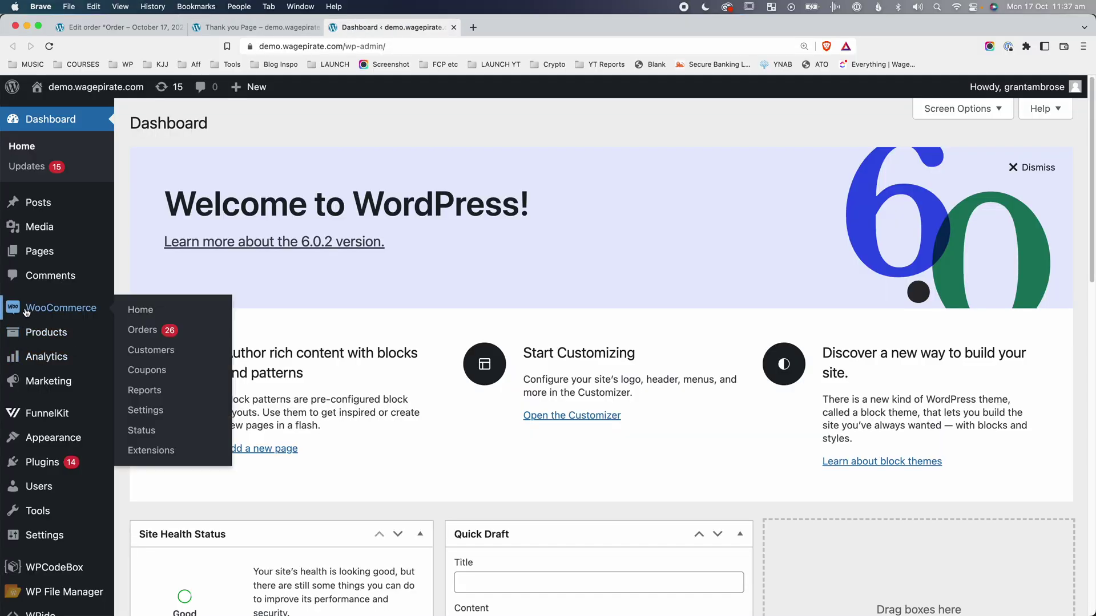
left_click(162, 331)
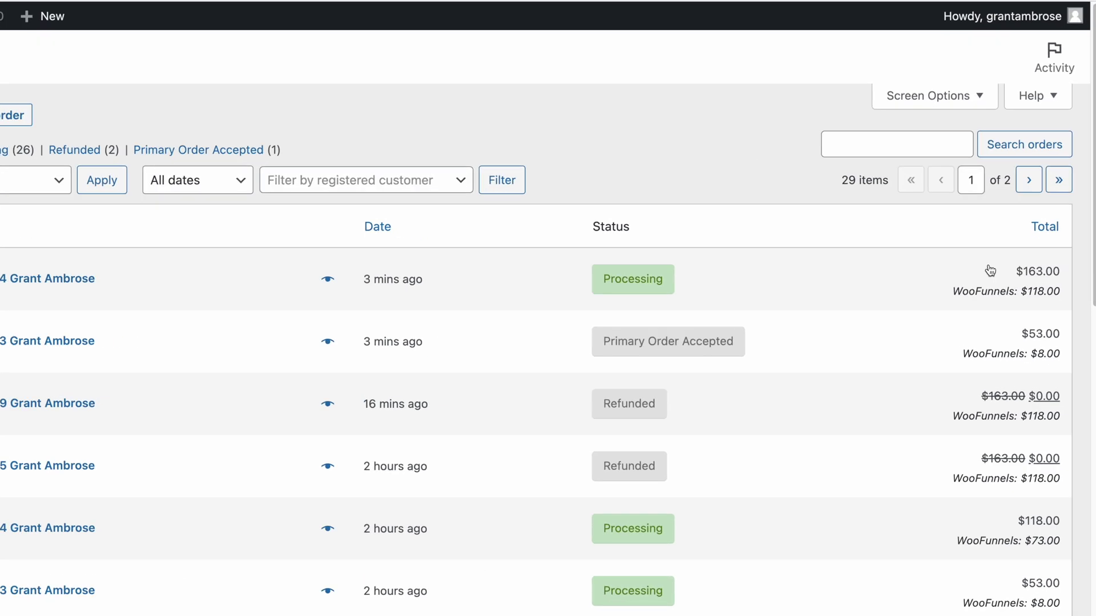
mouse_move(1041, 291)
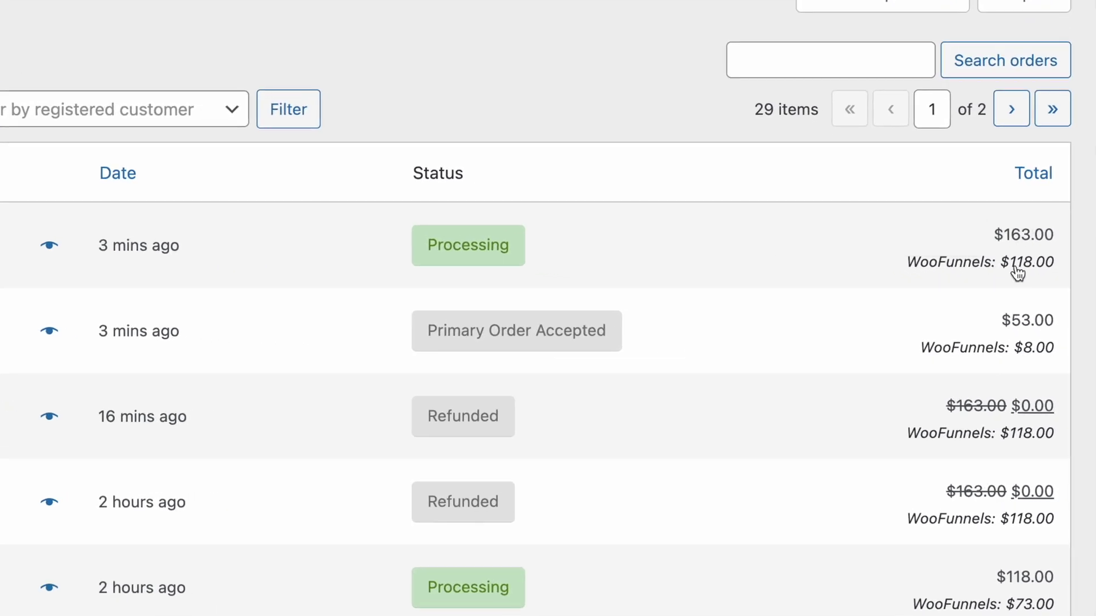
mouse_move(1050, 234)
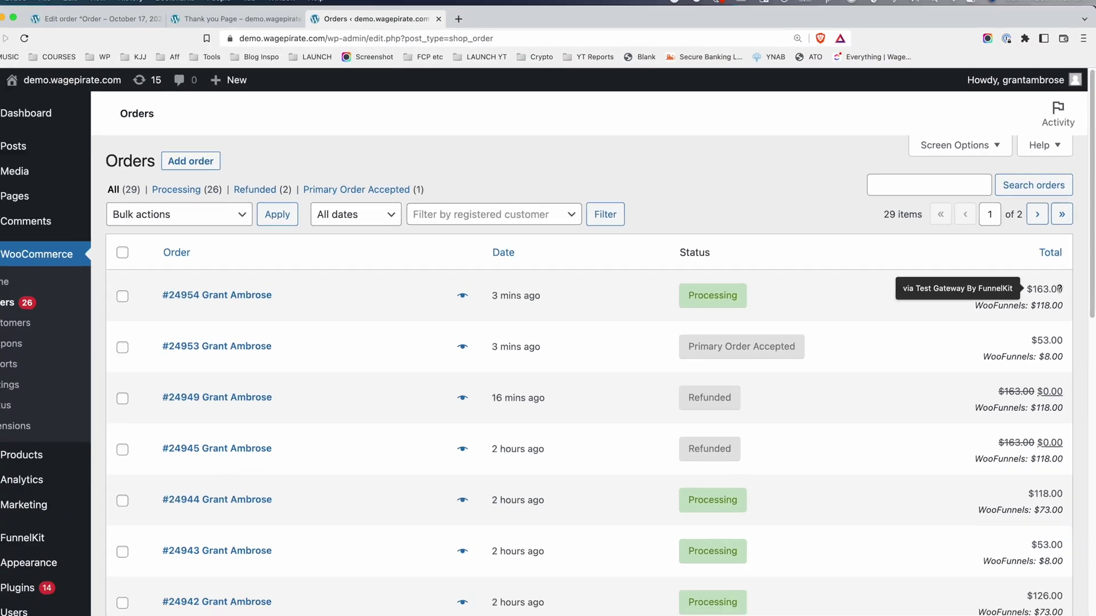
Open the newest order and examine its purchased items, offer details, FunnelKit timeline and order notes
left_click(243, 301)
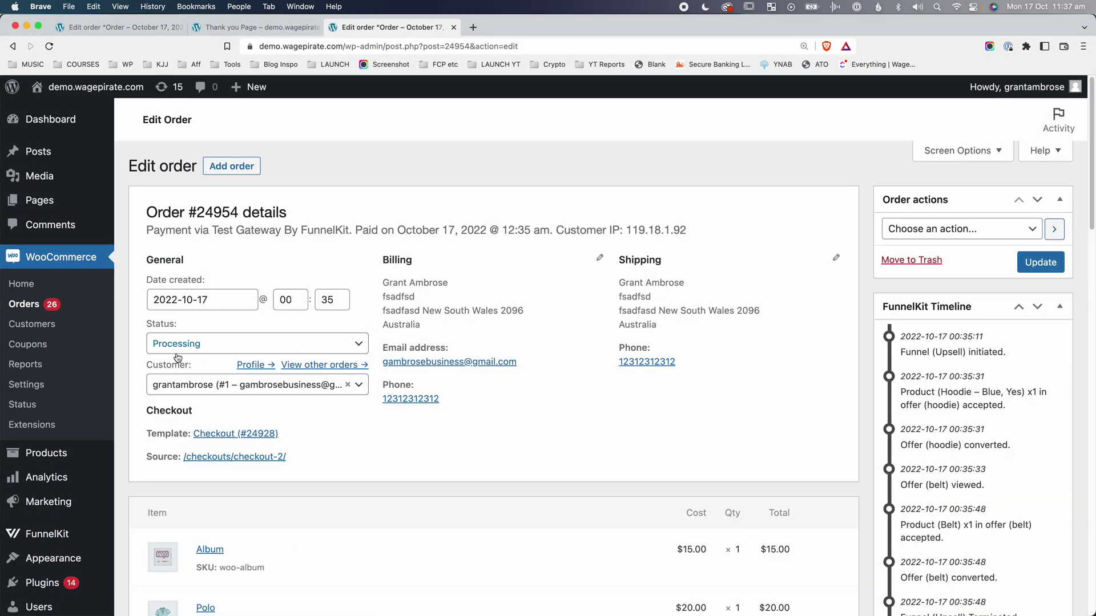
scroll(217, 354, "down", 6)
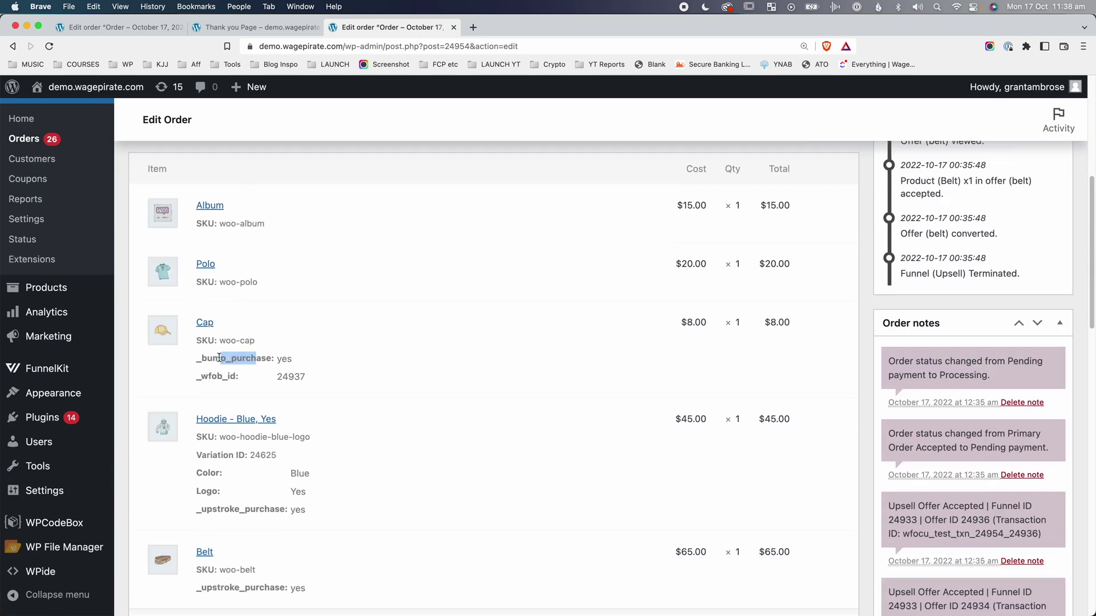
scroll(251, 392, "down", 2)
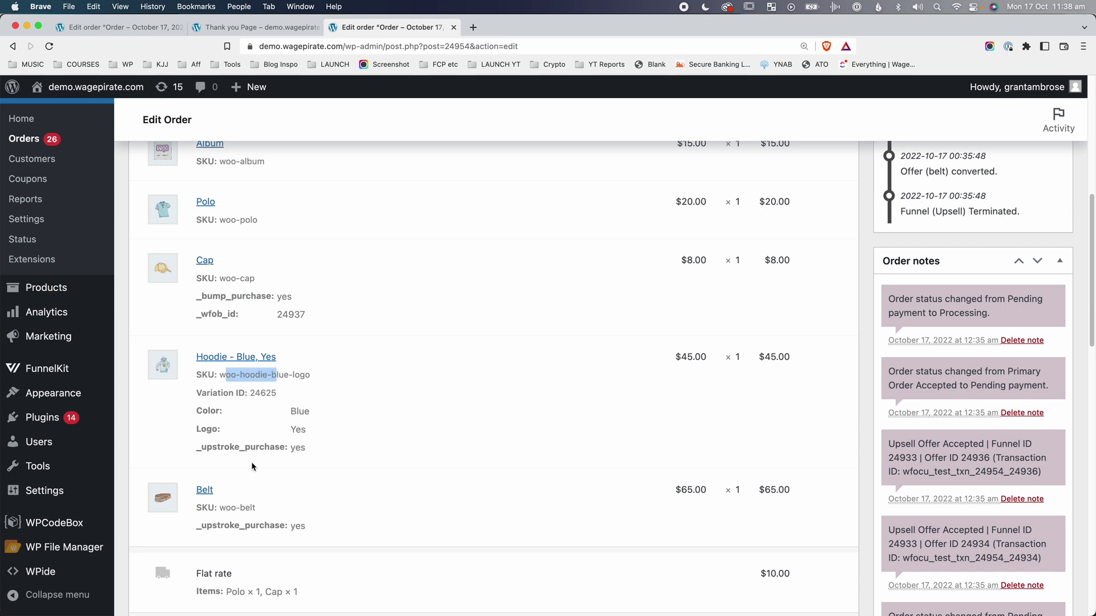
scroll(389, 348, "up", 7)
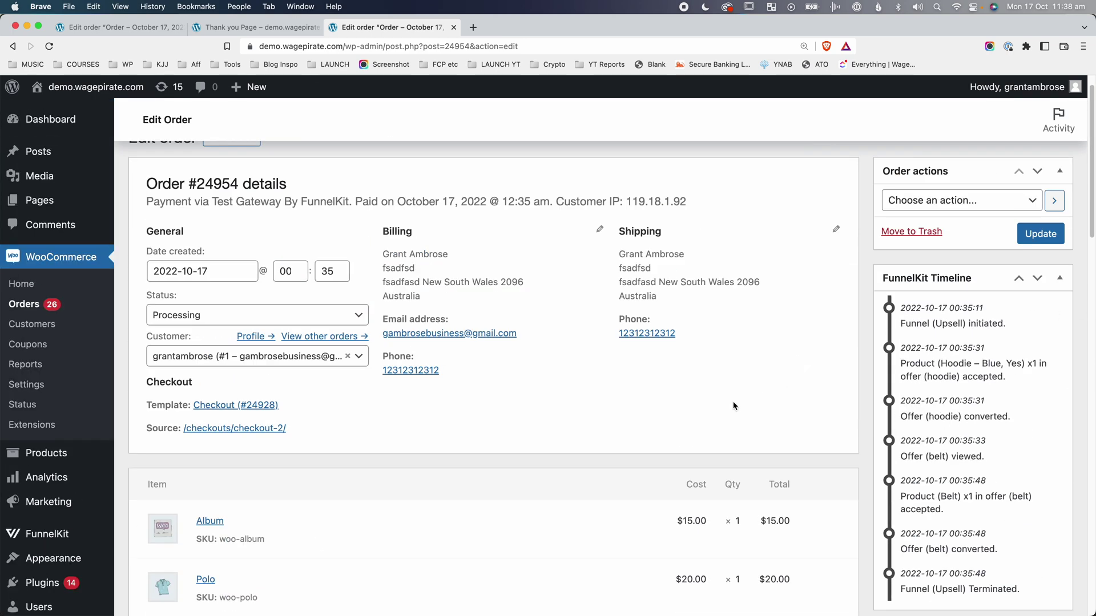
scroll(729, 405, "down", 18)
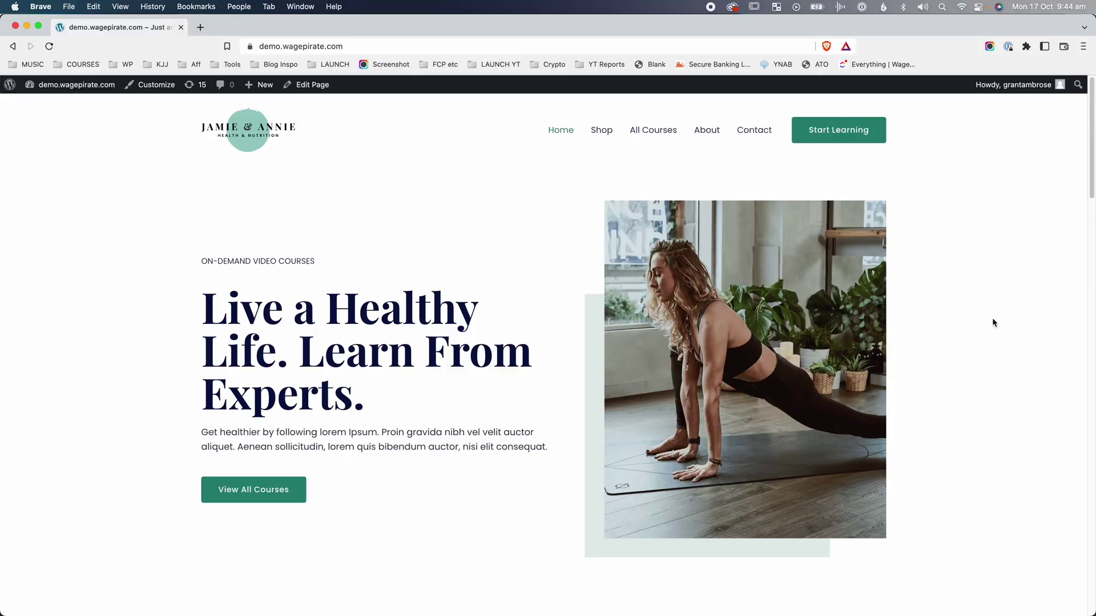
From the site's home page, go to the shop and add the Polo and the Album to the cart
left_click(602, 132)
scroll(956, 262, "down", 5)
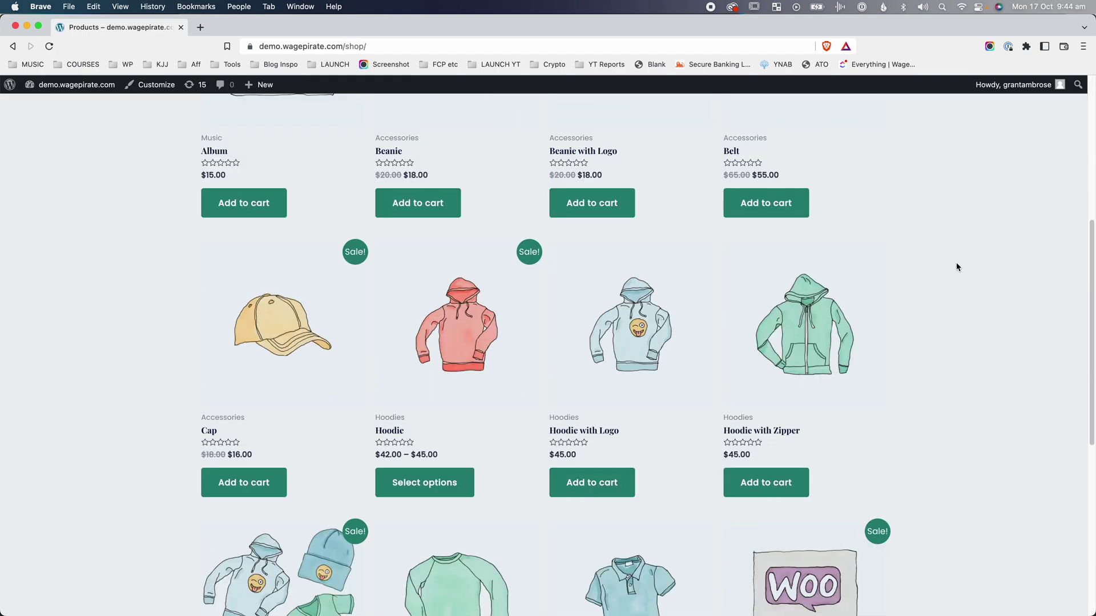
scroll(957, 263, "down", 6)
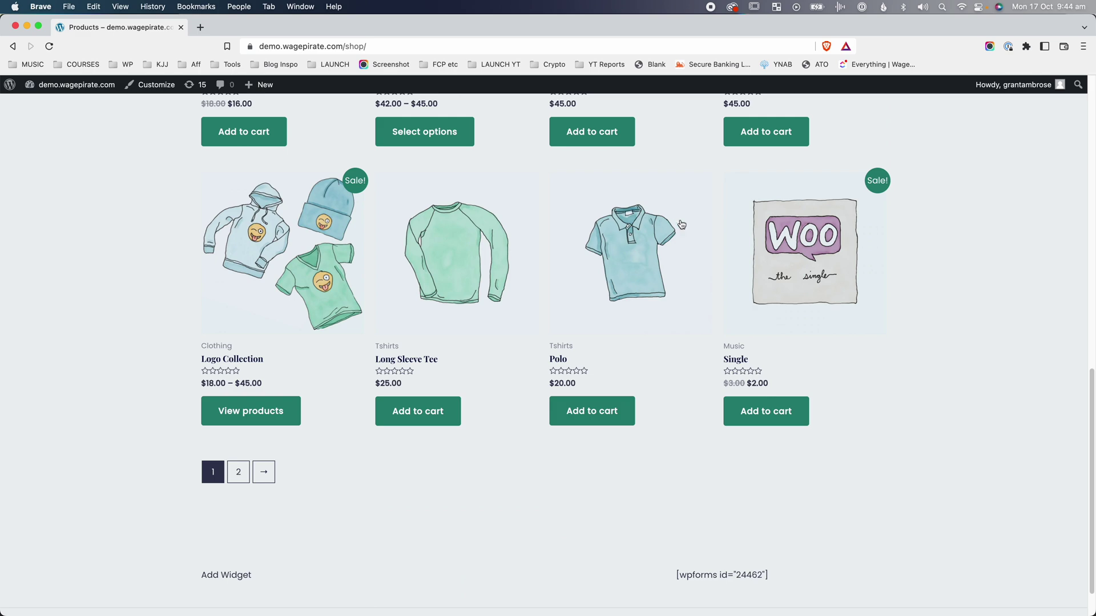
left_click(607, 405)
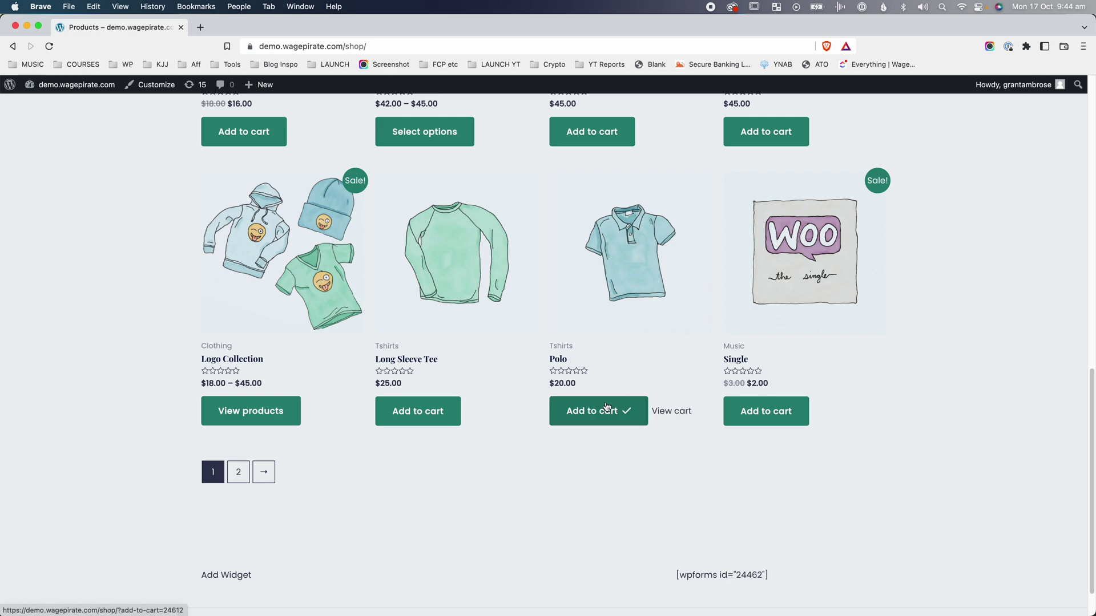
scroll(607, 406, "up", 1)
scroll(608, 406, "up", 5)
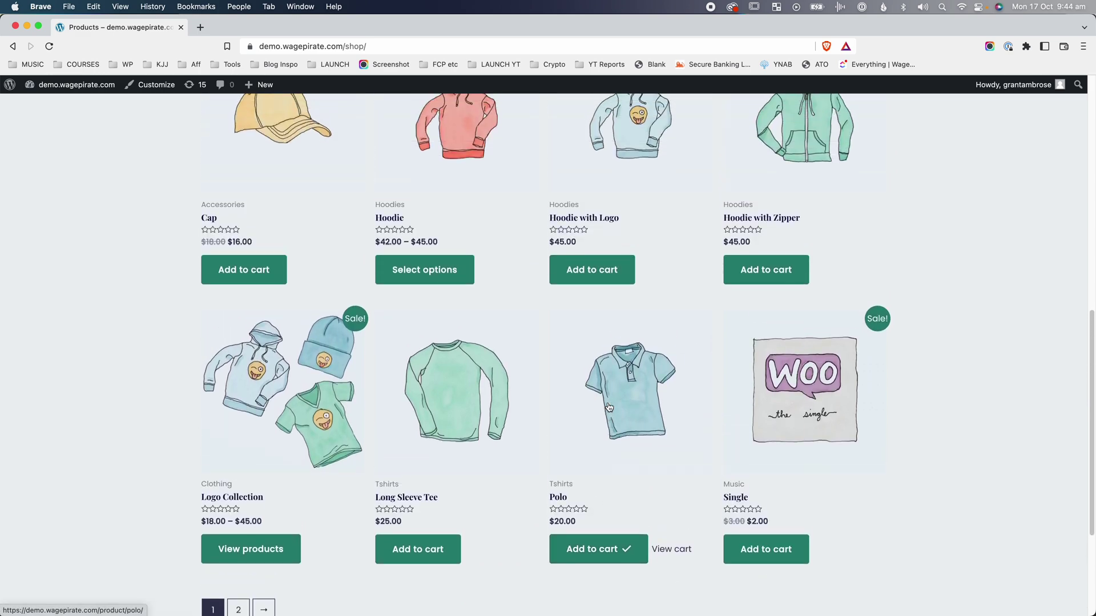
scroll(608, 407, "up", 6)
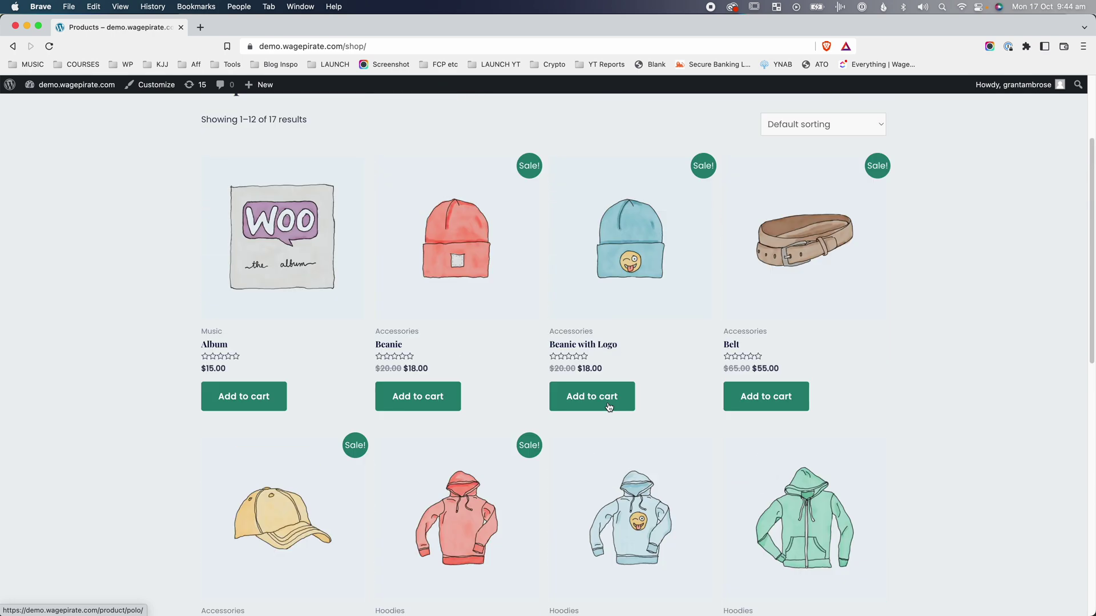
left_click(239, 466)
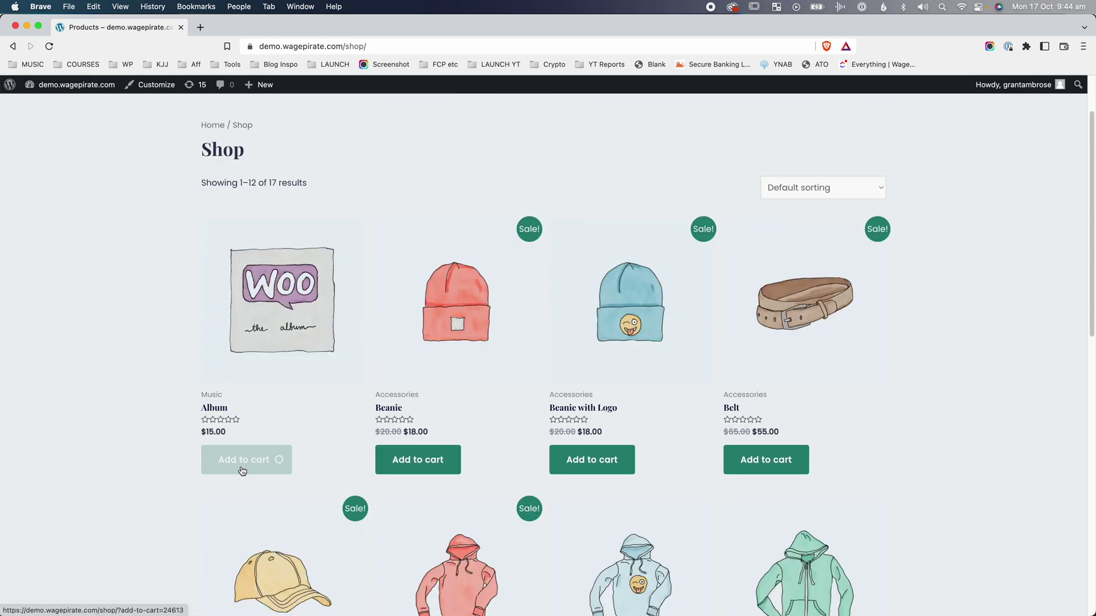
View the cart holding the Polo and Album and proceed to checkout
left_click(321, 460)
scroll(514, 502, "down", 1)
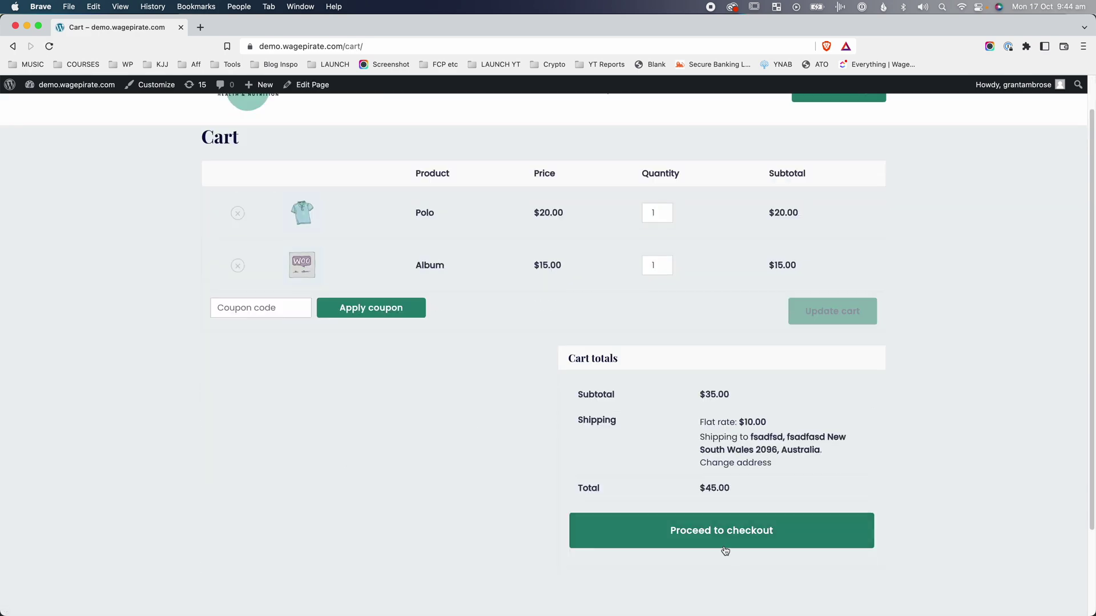
left_click(735, 534)
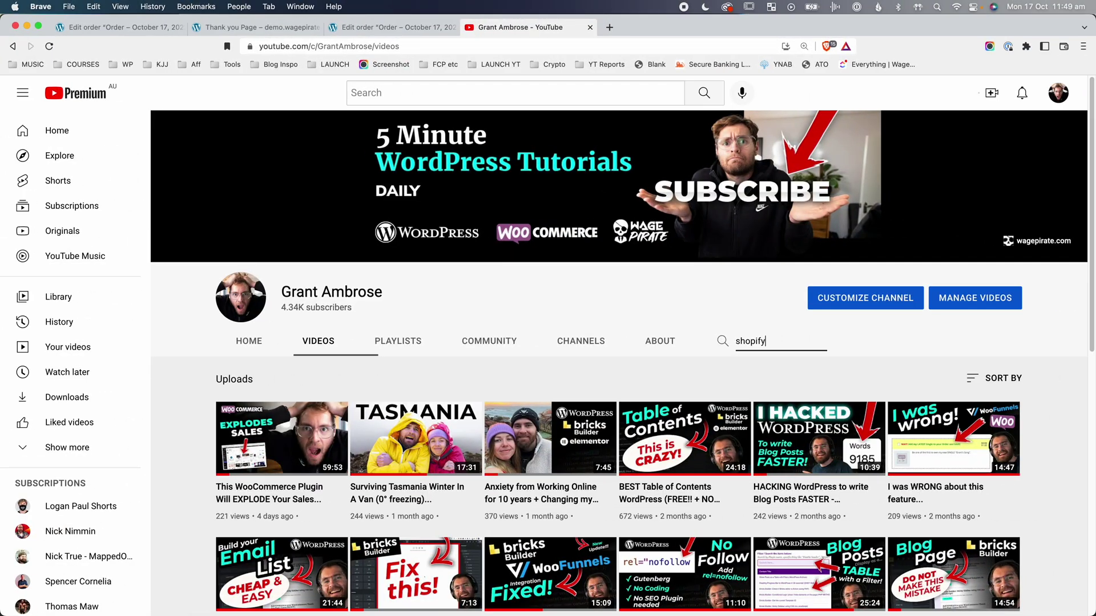
On YouTube, search the WordPress tutorials channel for "shopify" and look through the matching videos
key("Return")
scroll(742, 342, "down", 2)
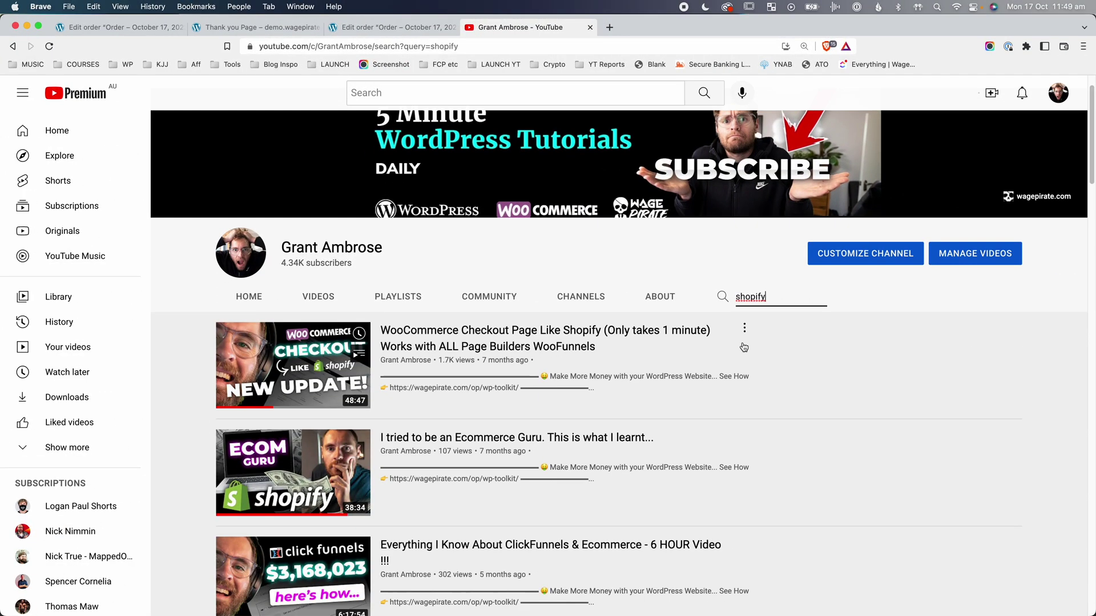
Open the channel's video about making a WooCommerce checkout page like Shopify
left_click(292, 354)
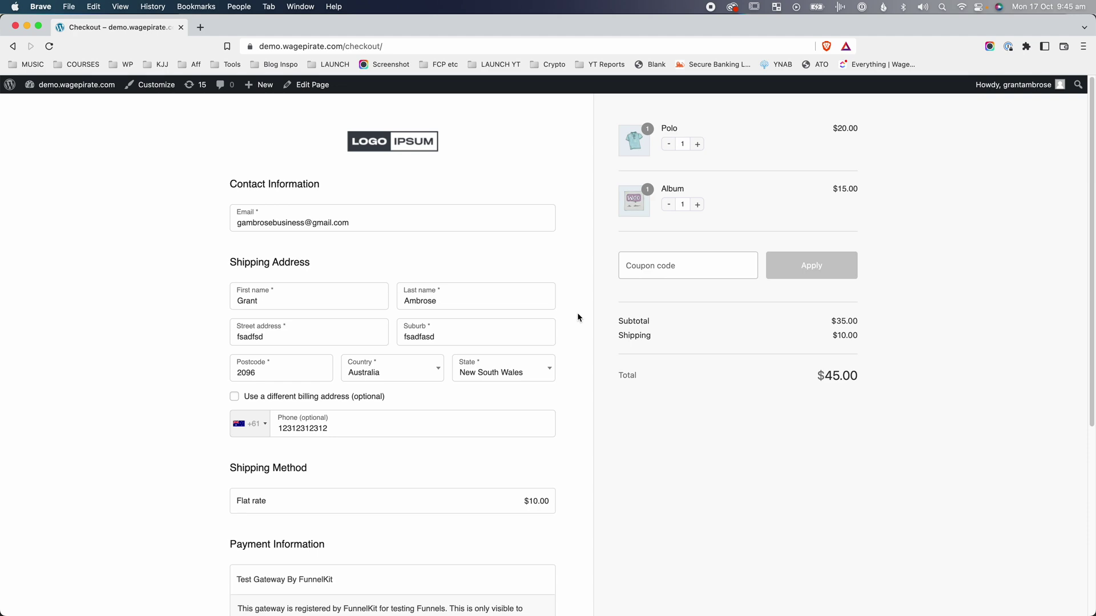
Review the checkout form and order summary, and add the Cap order bump to the order
scroll(558, 247, "down", 5)
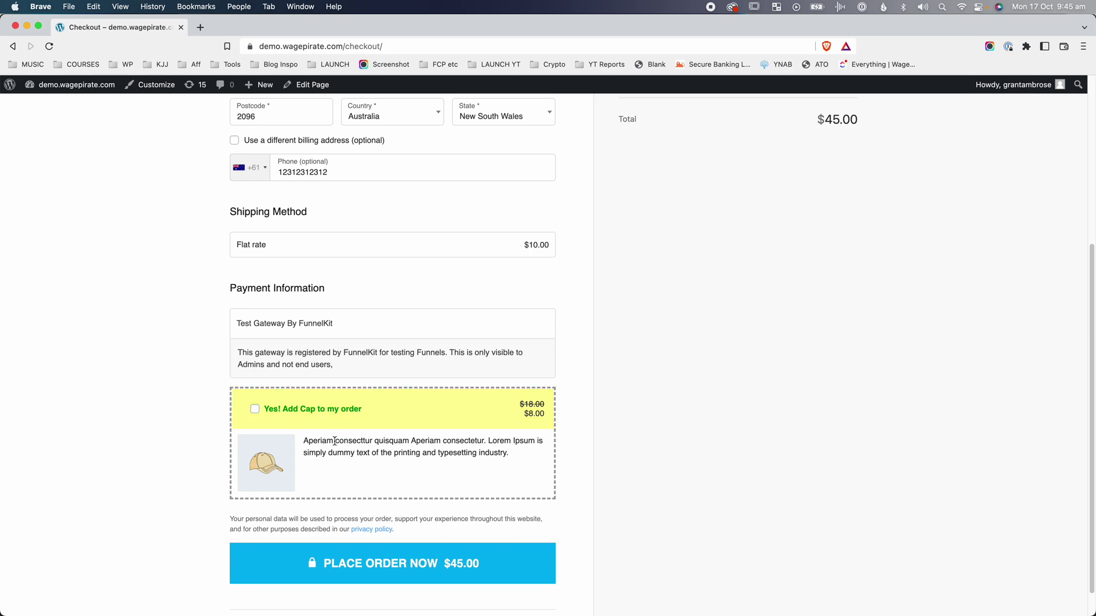
scroll(341, 437, "up", 5)
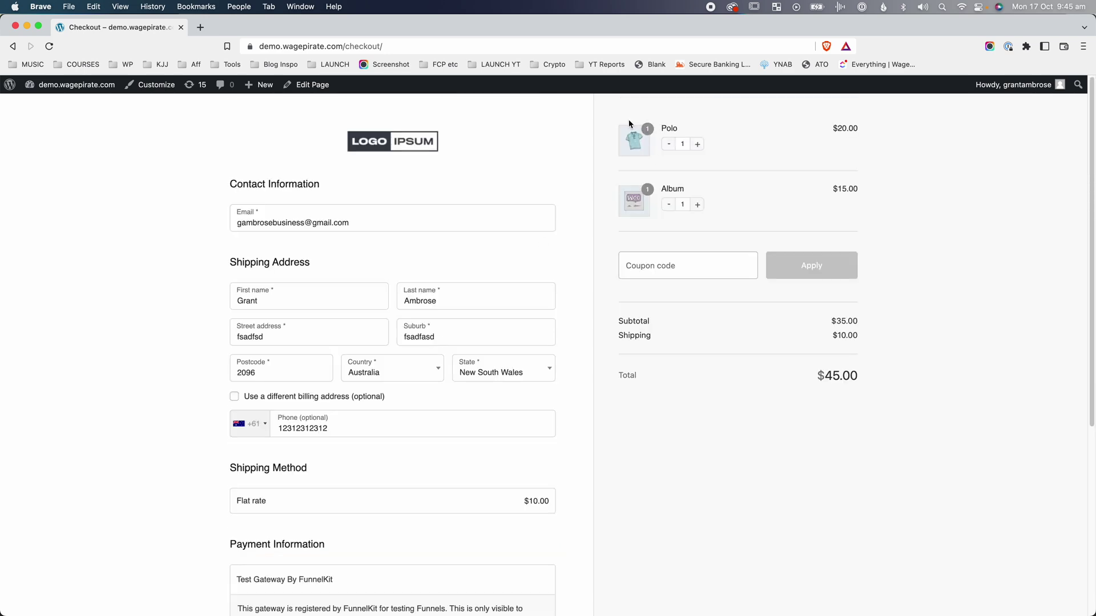
scroll(561, 348, "down", 5)
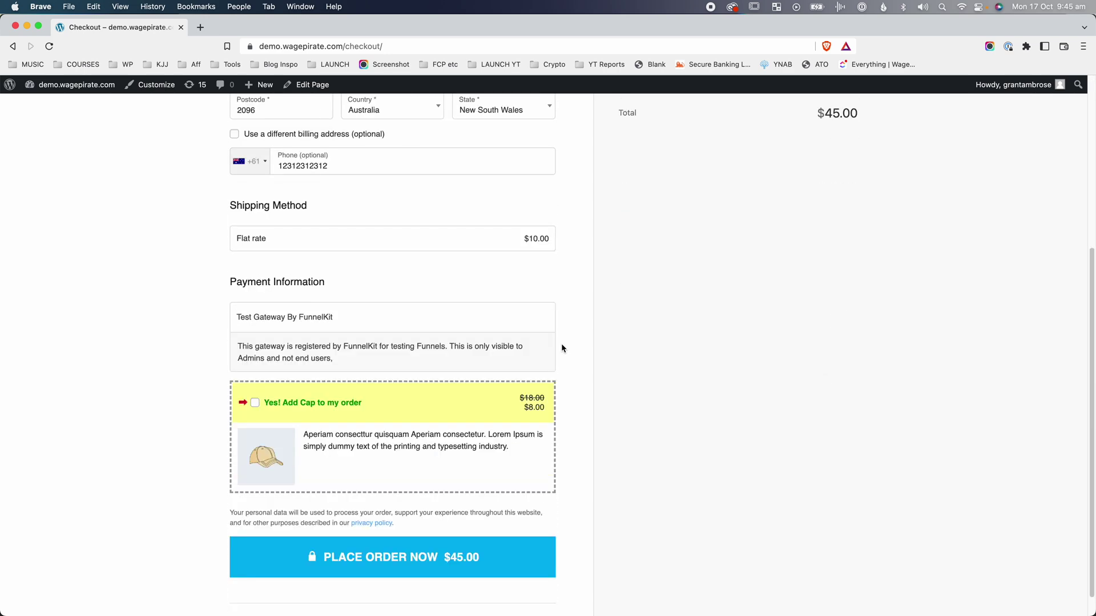
left_click(255, 404)
scroll(605, 372, "up", 5)
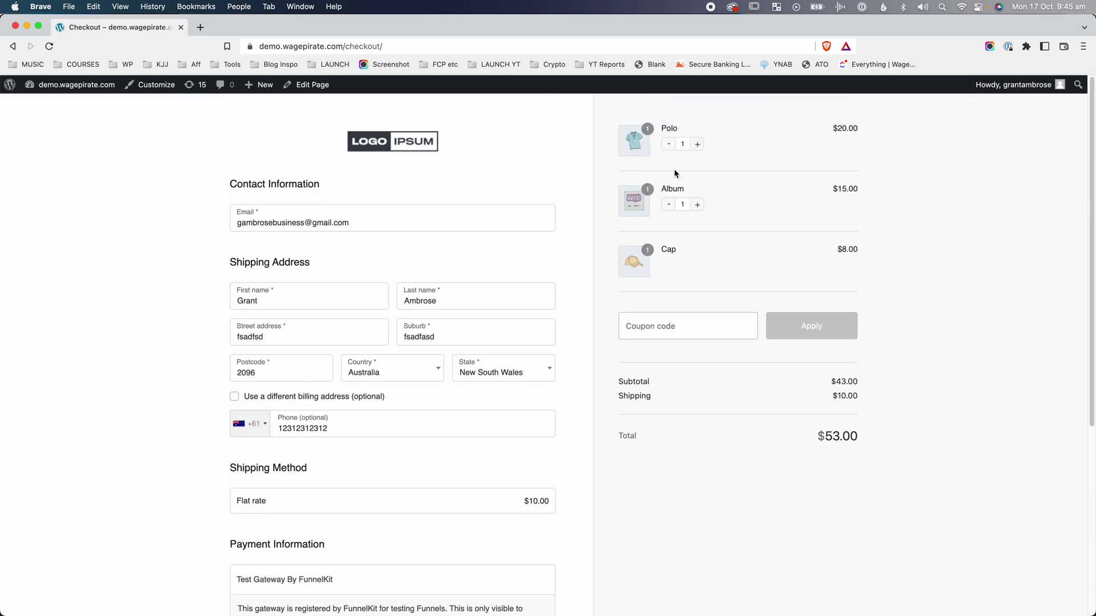
Review the rest of the checkout page and place the order with the Cap included
scroll(371, 410, "down", 5)
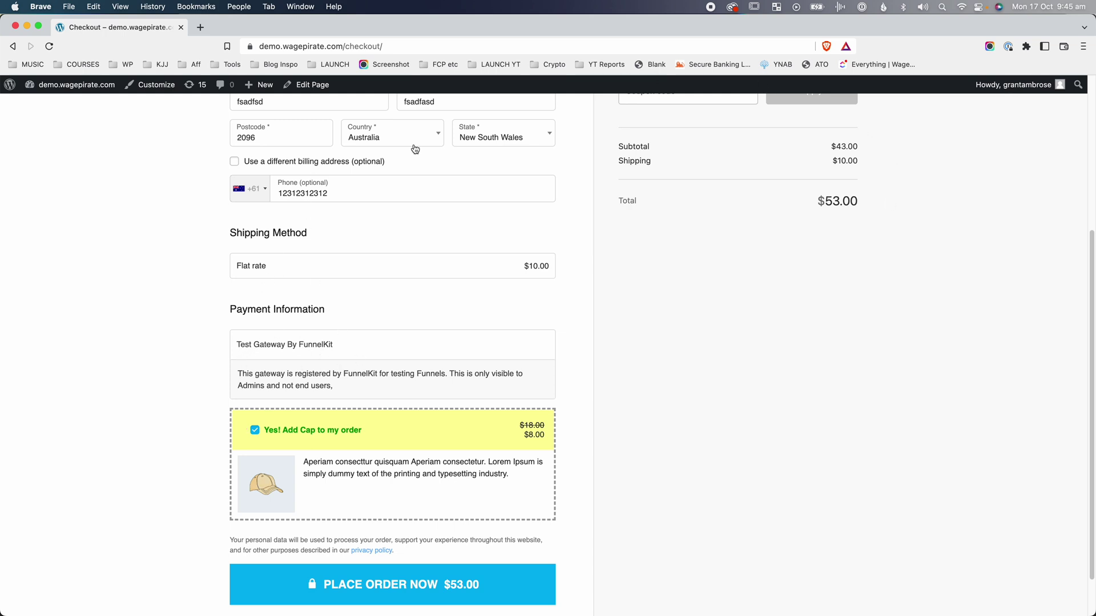
scroll(474, 491, "down", 1)
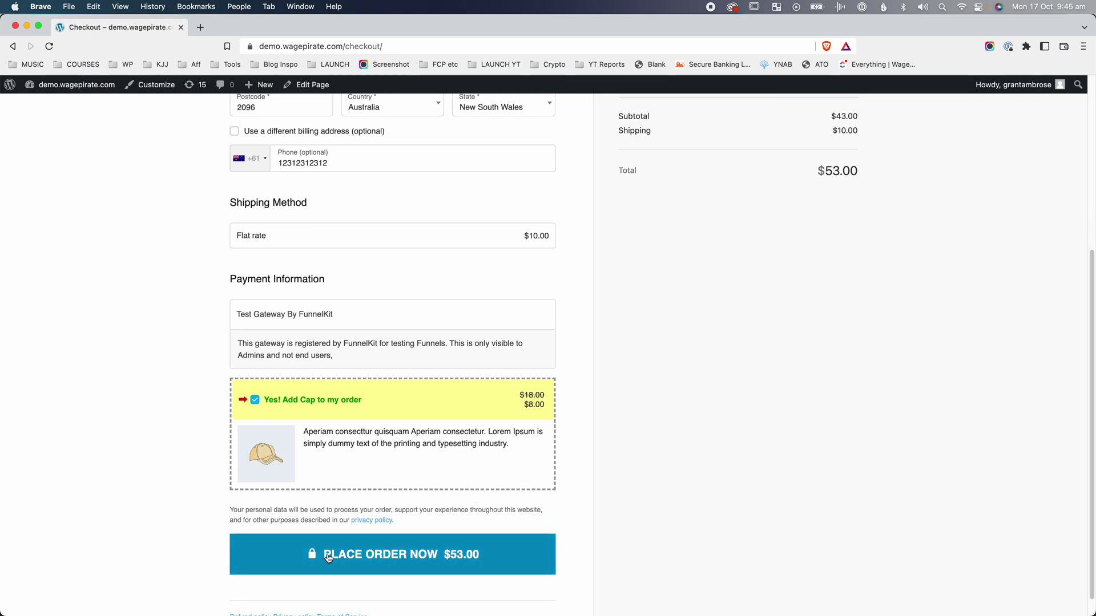
left_click(402, 555)
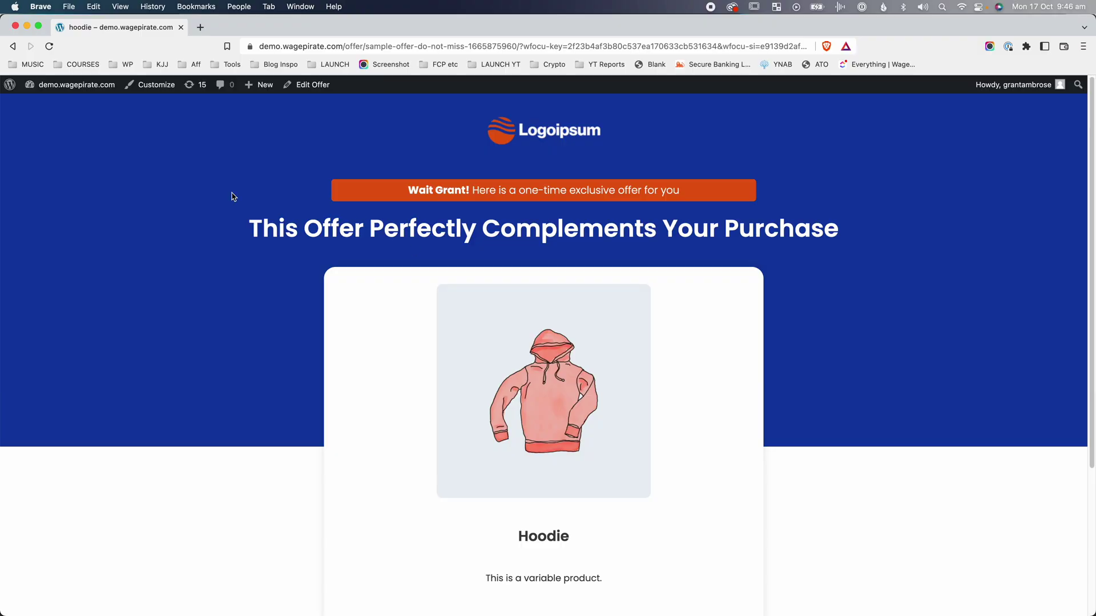
Open the WordPress dashboard in a separate tab and view the WooCommerce orders list
mouse_move(79, 90)
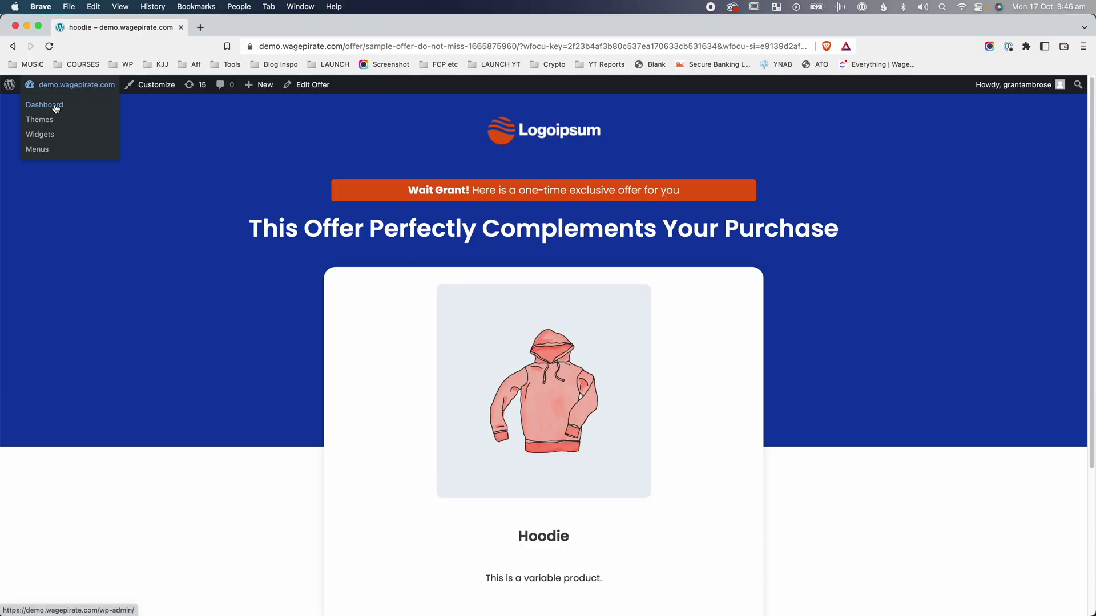
left_click(55, 107, "super")
key("ctrl+Tab")
mouse_move(52, 267)
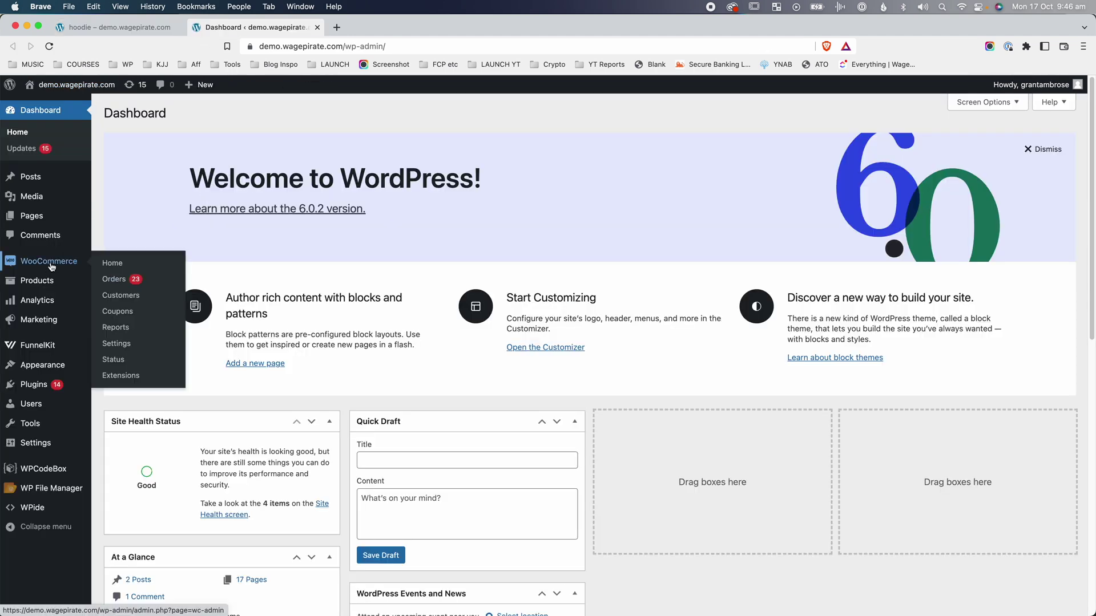
left_click(111, 278)
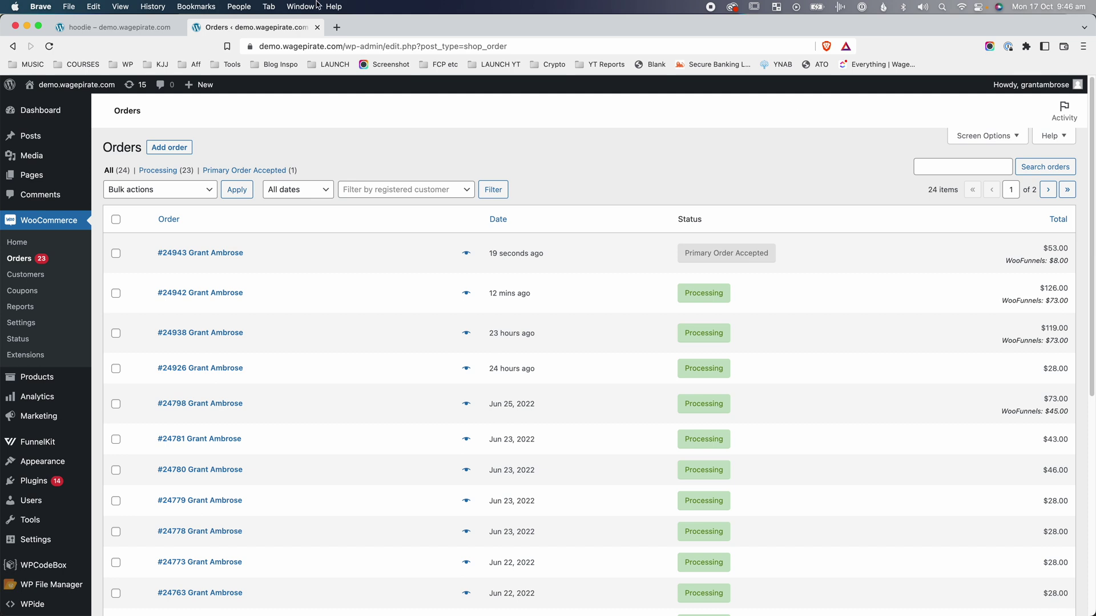
Return to the Hoodie upsell offer and review its price and its accept and decline choices
left_click(155, 30)
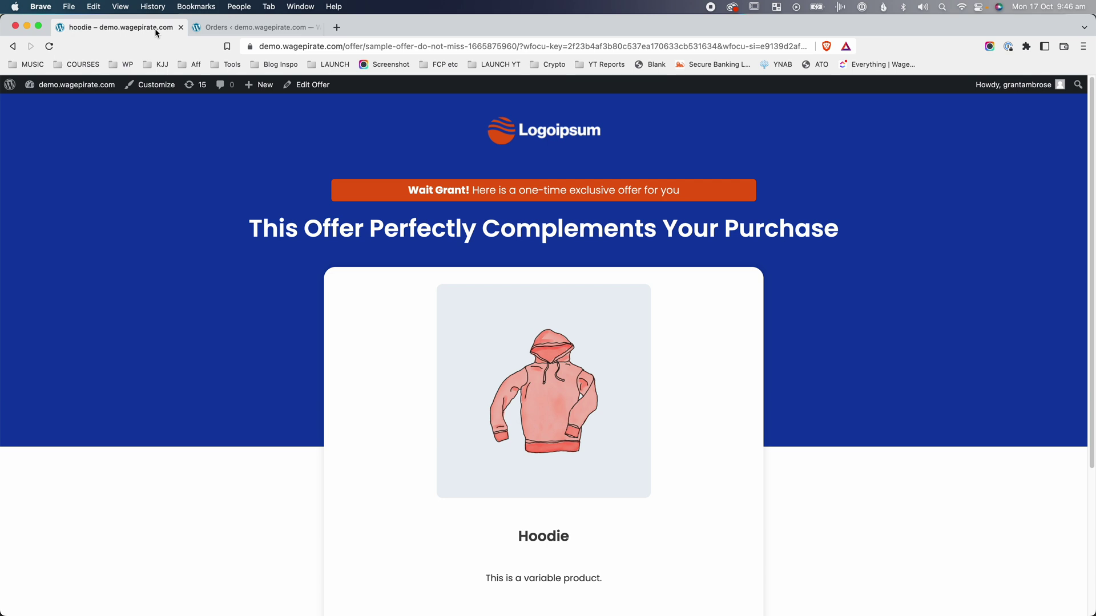
scroll(543, 342, "down", 4)
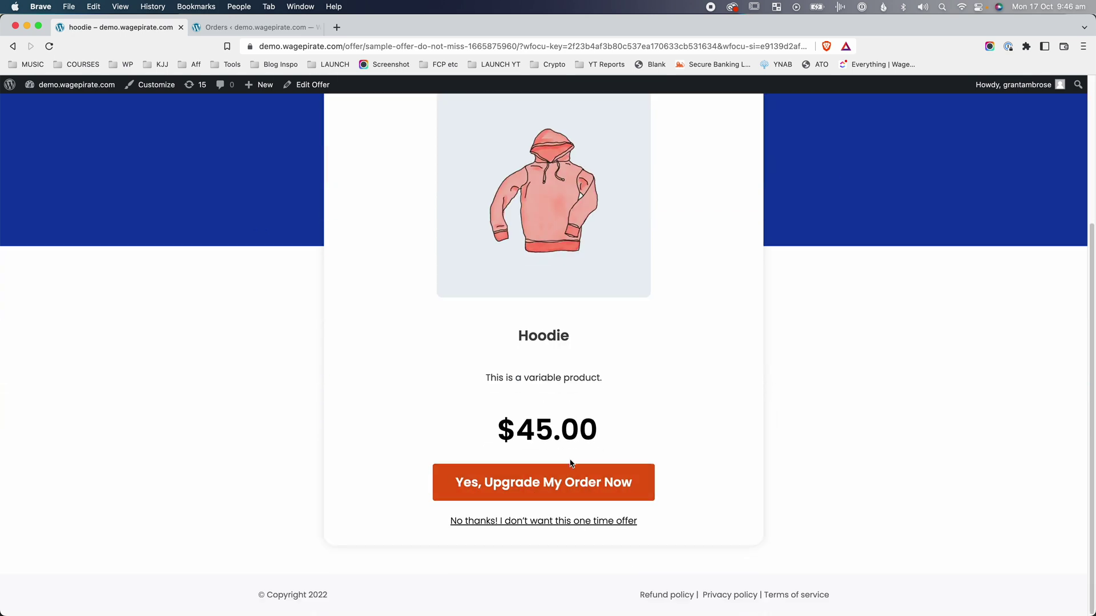
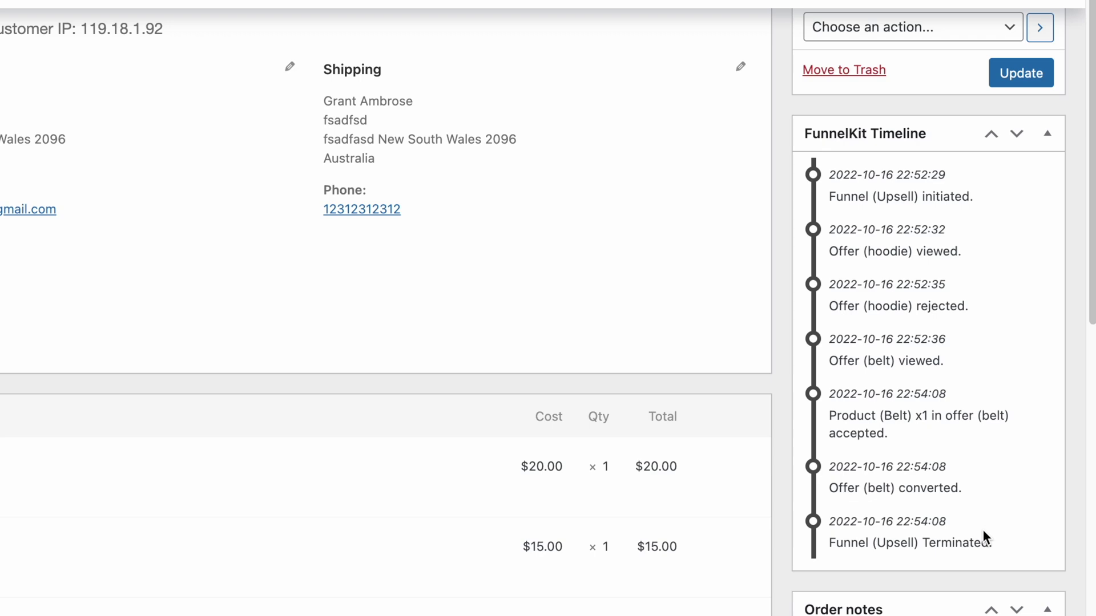
Examine the order's FunnelKit timeline and purchased items, including the bump purchase entry under the Cap
scroll(440, 380, "down", 2)
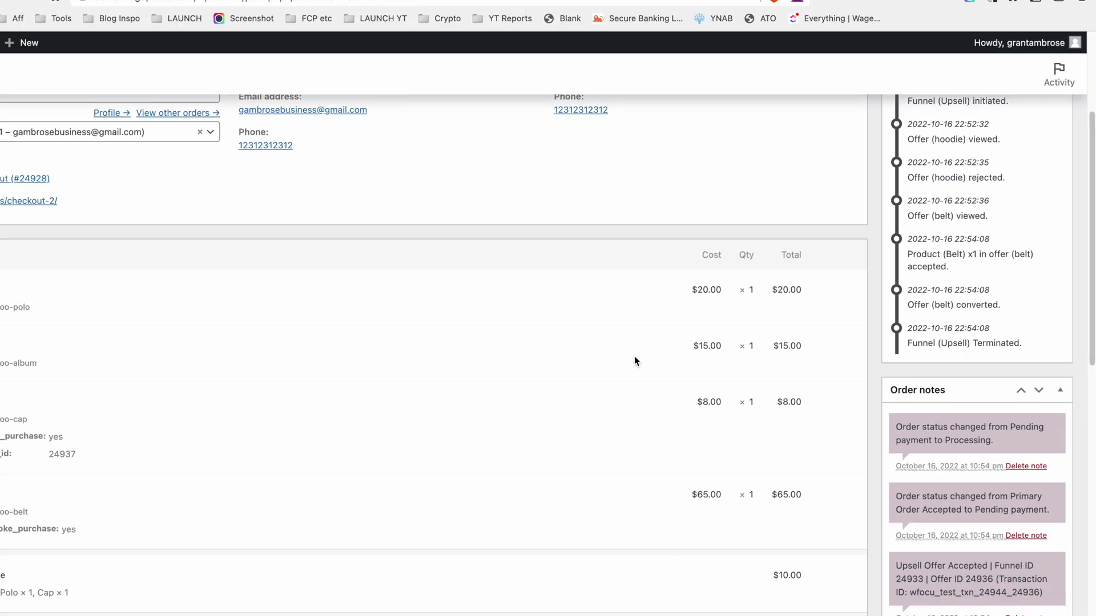
scroll(15, 457, "down", 1)
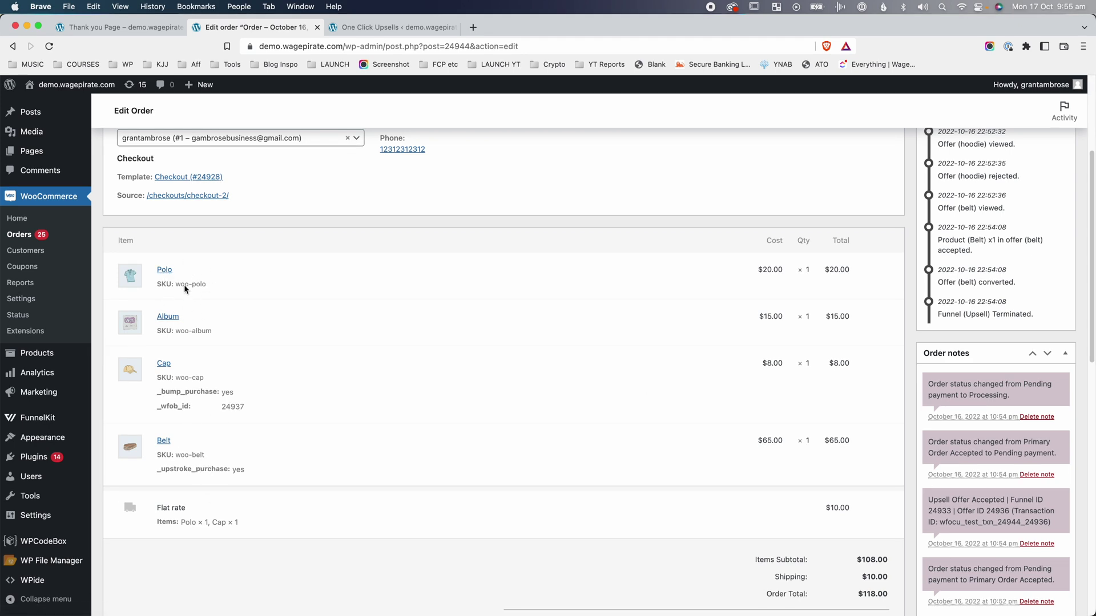
left_click_drag(161, 393, 269, 396)
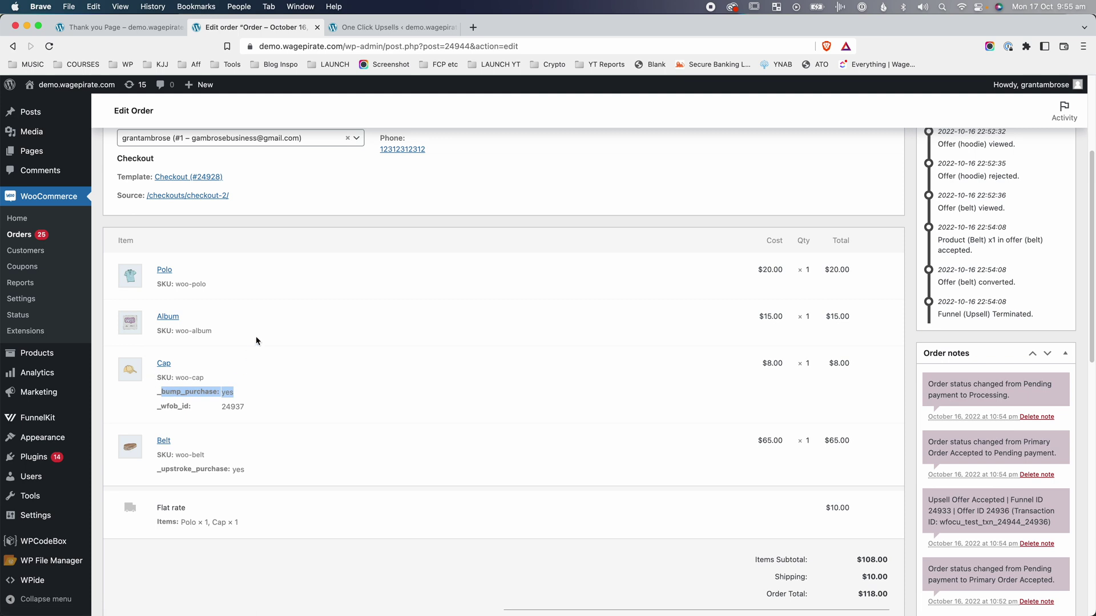
scroll(142, 378, "down", 1)
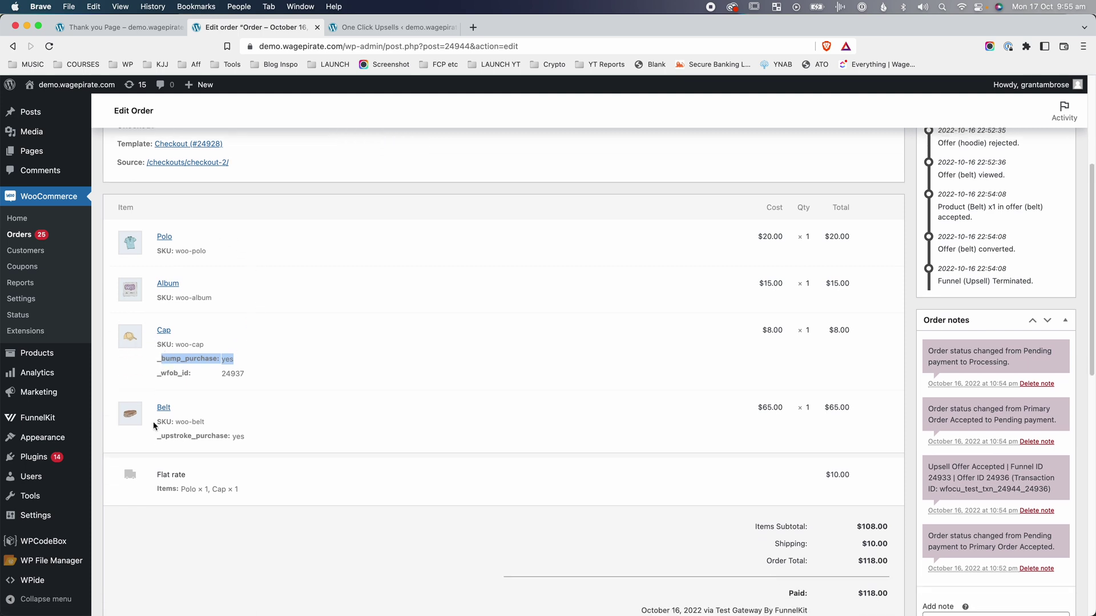
left_click_drag(162, 422, 219, 422)
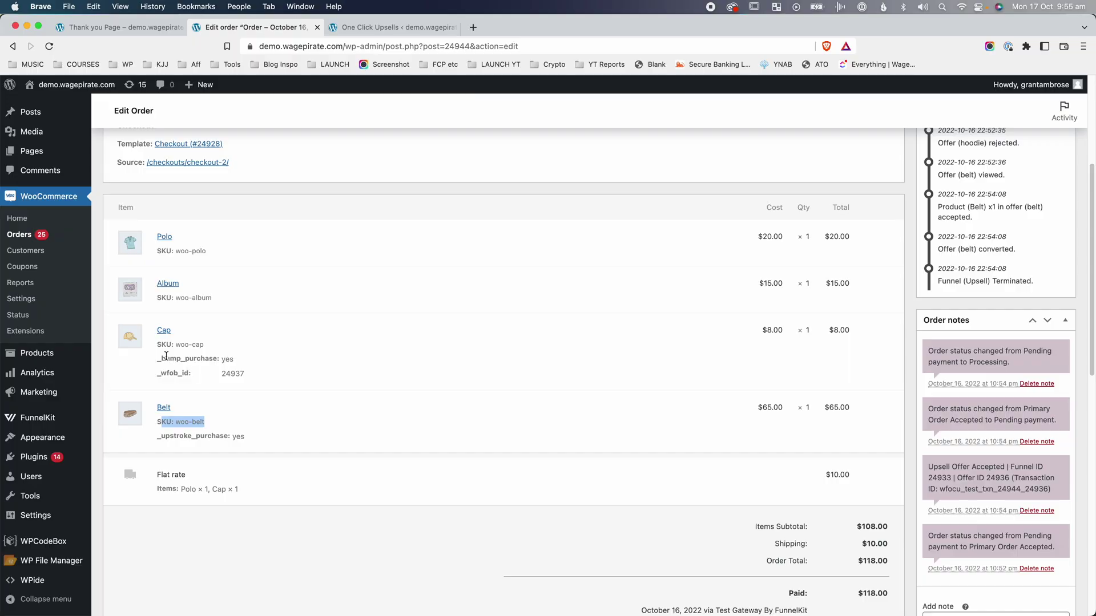
left_click_drag(166, 356, 375, 344)
left_click(288, 348)
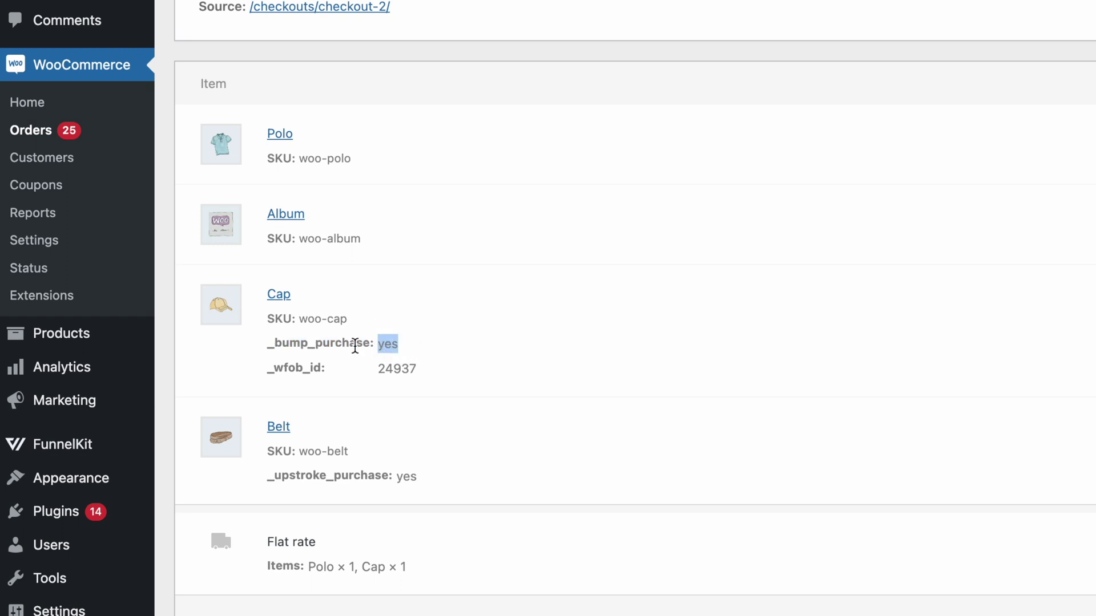
Compare the Belt's upstroke purchase entry with the Cap's bump purchase entry, and check the order notes and totals
left_click_drag(276, 472, 399, 474)
left_click(413, 476)
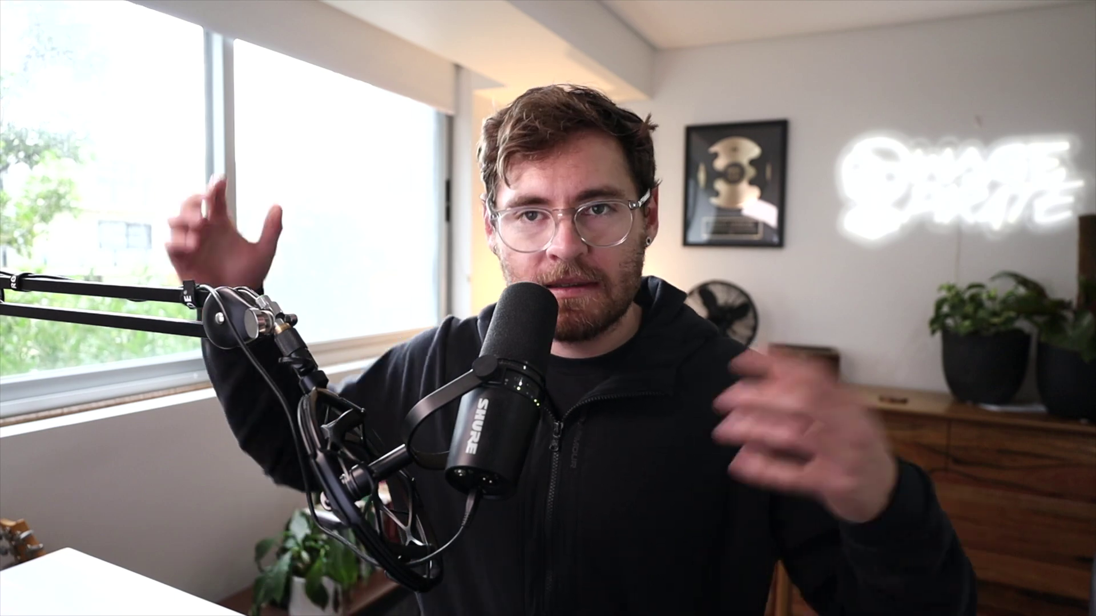
left_click_drag(274, 477, 392, 481)
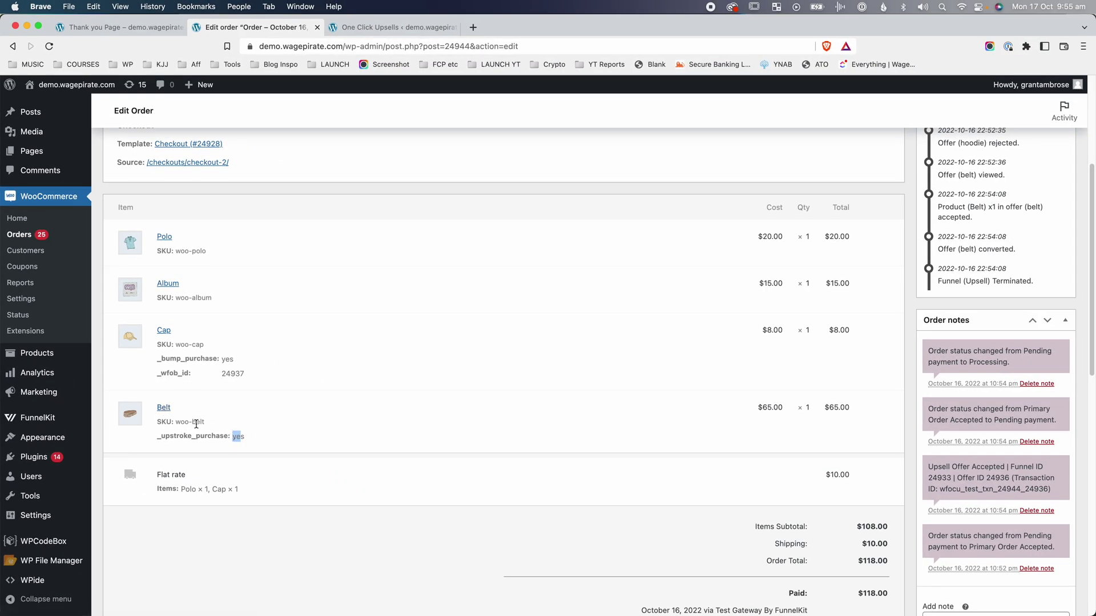
scroll(1022, 268, "up", 3)
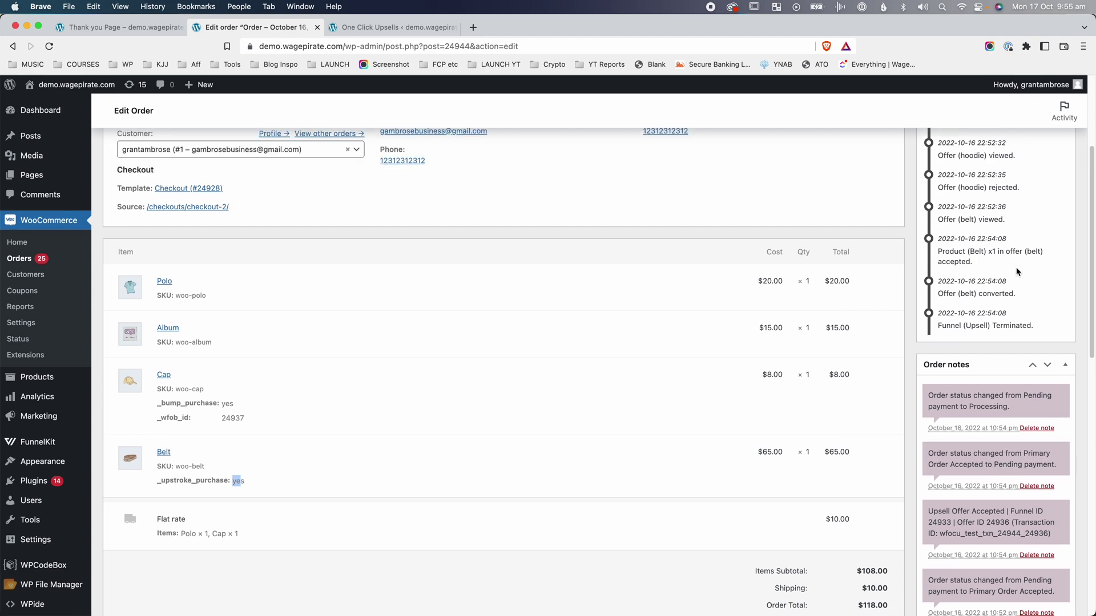
scroll(592, 455, "down", 5)
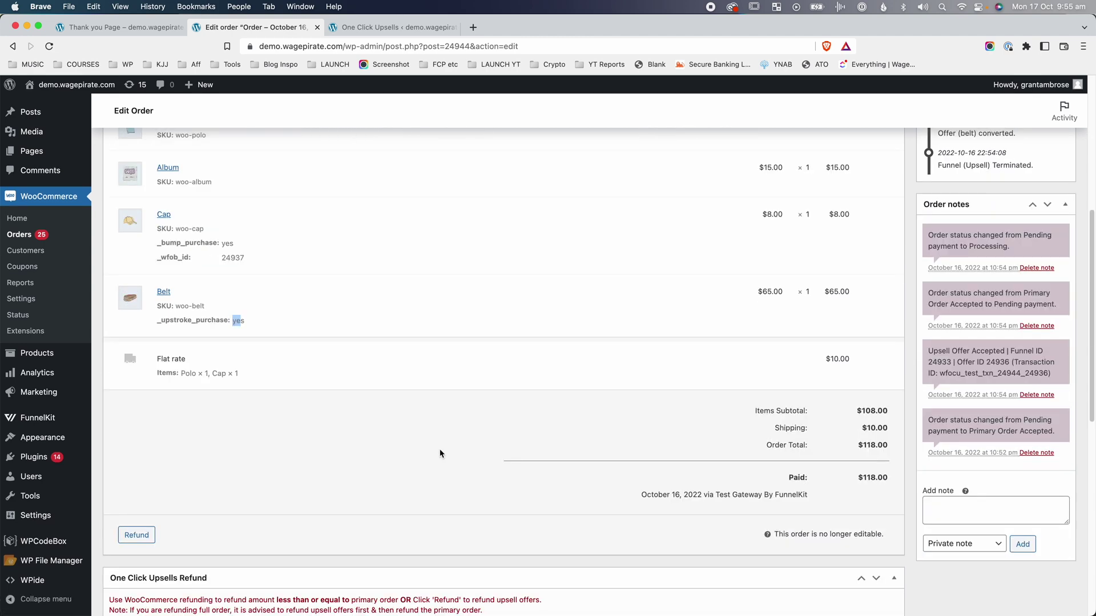
left_click_drag(216, 243, 182, 243)
left_click(172, 321)
left_click_drag(172, 321, 241, 331)
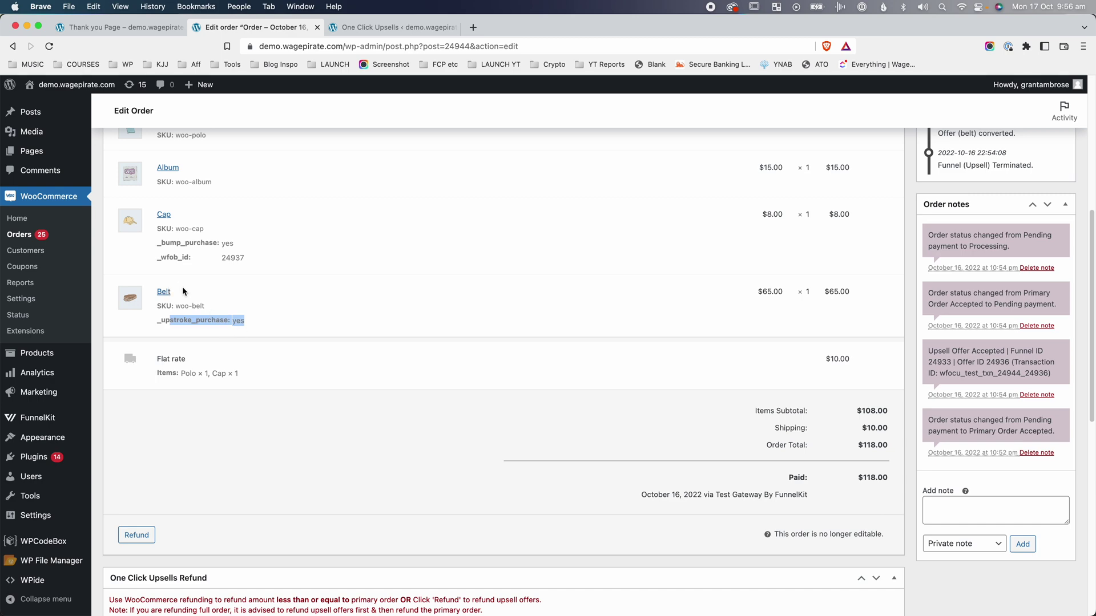
Examine the belt offer's separate transaction under One Click Upsells Refund, bring up its refund confirmation and cancel it
scroll(193, 293, "up", 3)
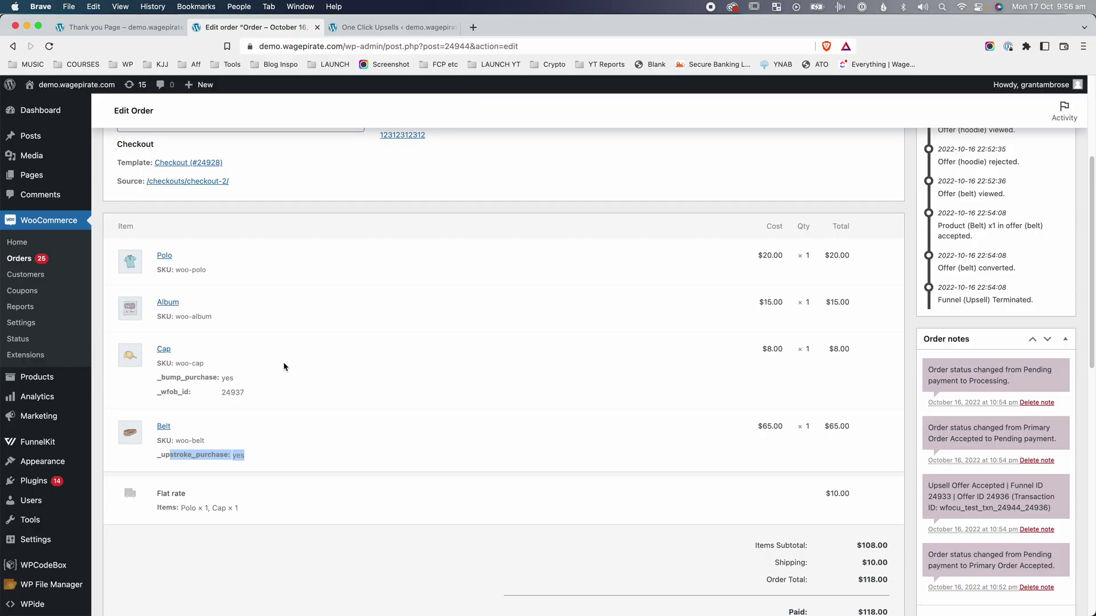
scroll(282, 361, "down", 5)
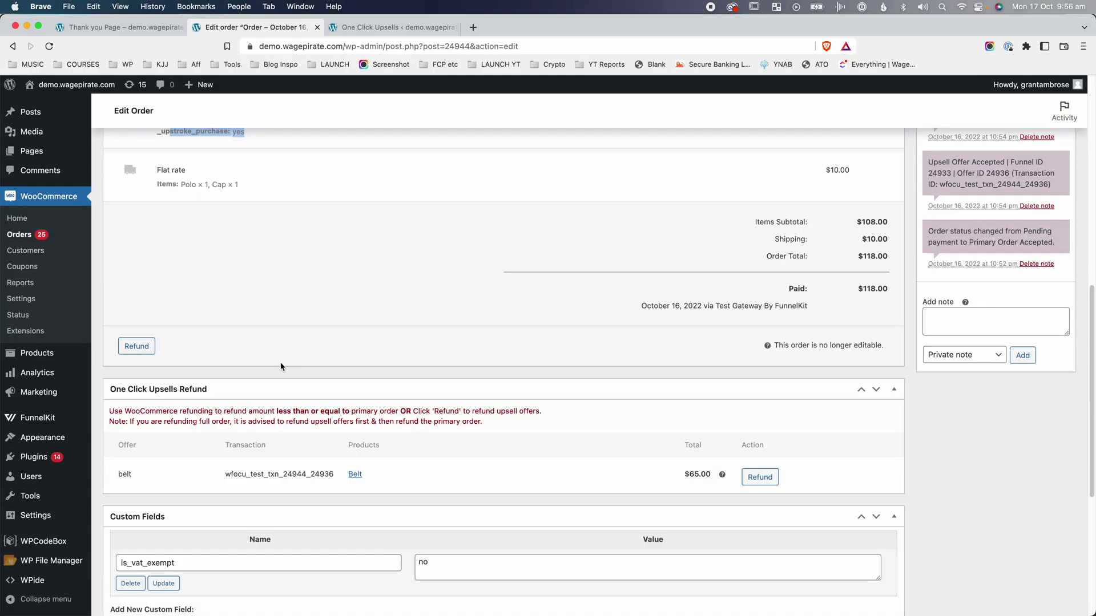
scroll(281, 366, "down", 1)
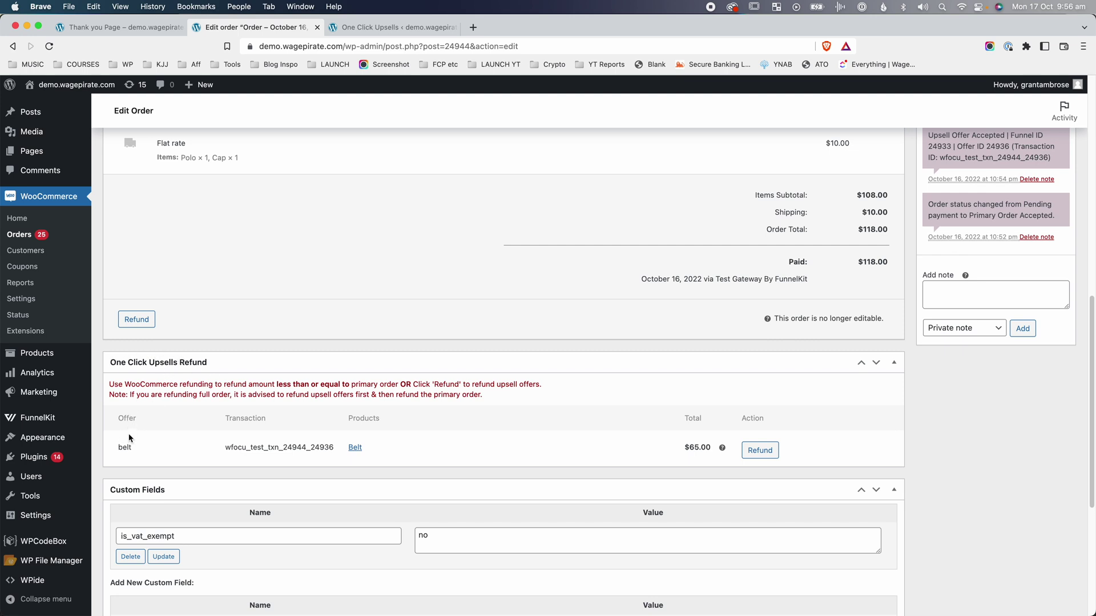
left_click_drag(225, 447, 333, 455)
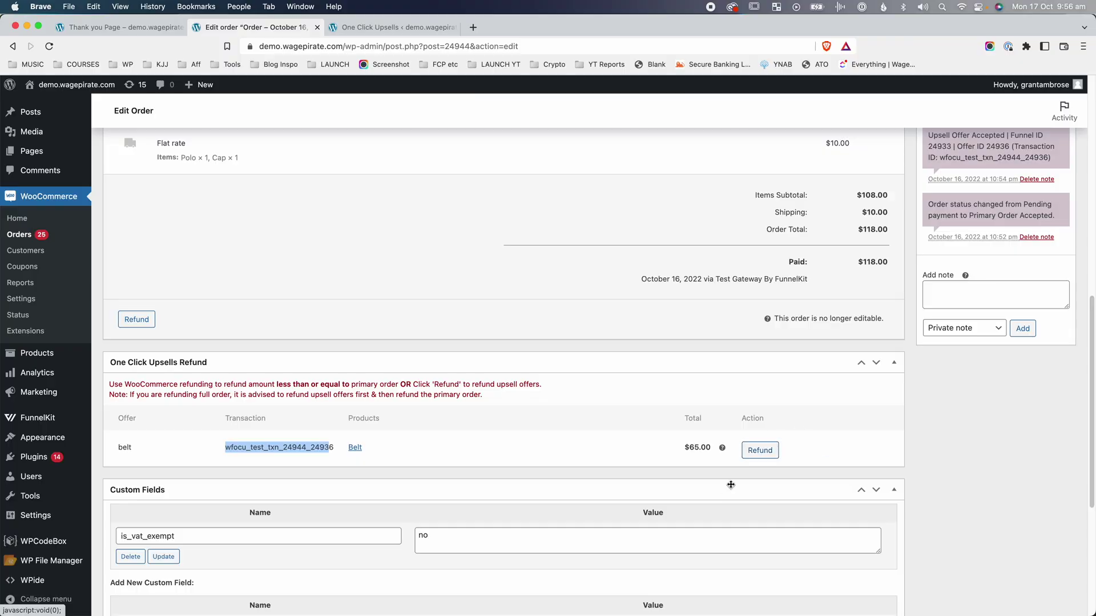
left_click(761, 450)
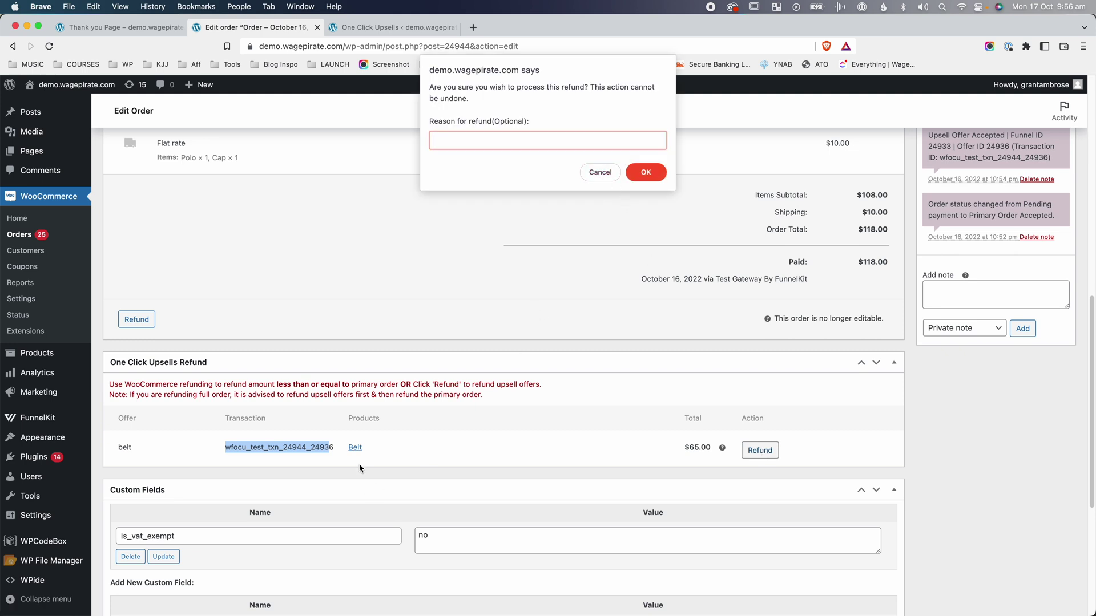
left_click(599, 173)
Check the belt offer's name and refundable total in the One Click Upsells Refund section
mouse_move(687, 447)
left_mouse_down()
mouse_move(702, 447)
mouse_move(685, 447)
left_mouse_up()
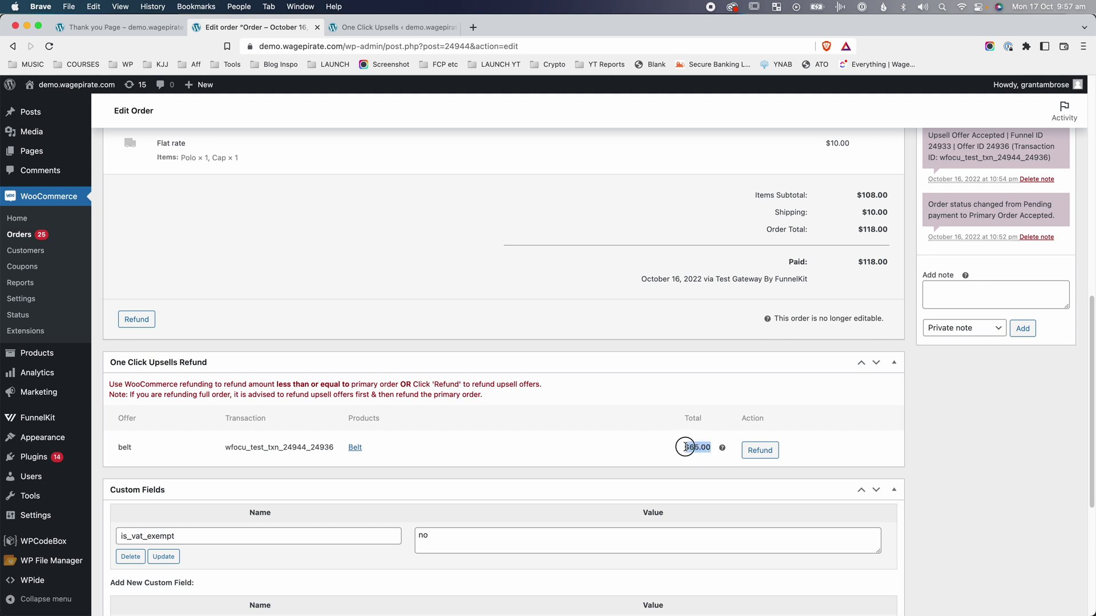
left_click(685, 447)
scroll(170, 456, "up", 1)
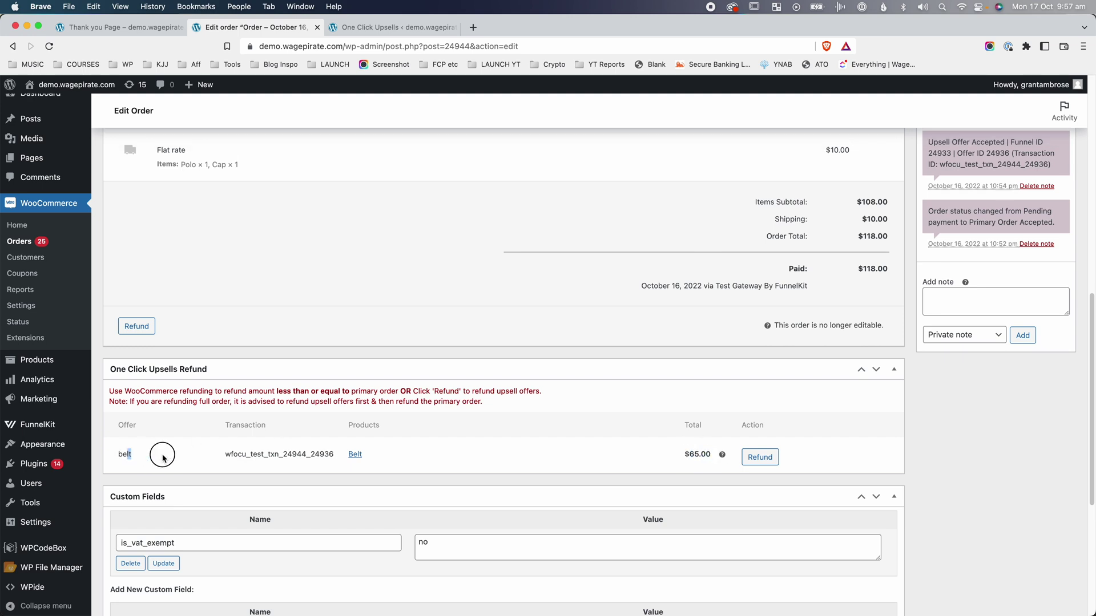
left_click_drag(711, 455, 687, 454)
left_click(701, 461)
scroll(553, 491, "up", 1)
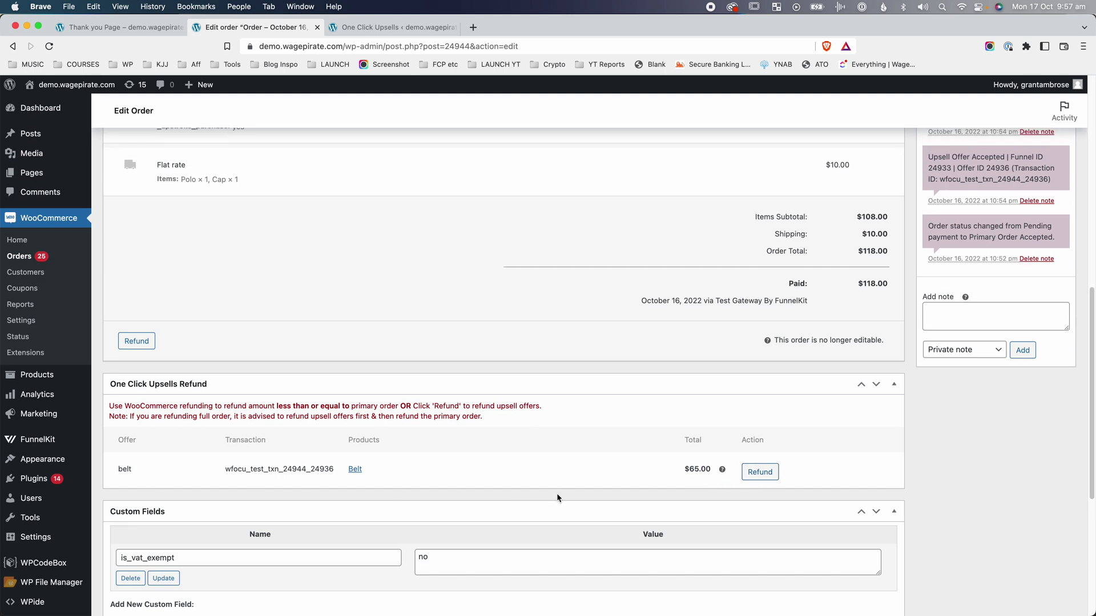
Open the main order's refund form and examine the item quantities, the Belt's refund field and the total available to refund
left_click(137, 340)
scroll(570, 342, "up", 5)
left_click(804, 347)
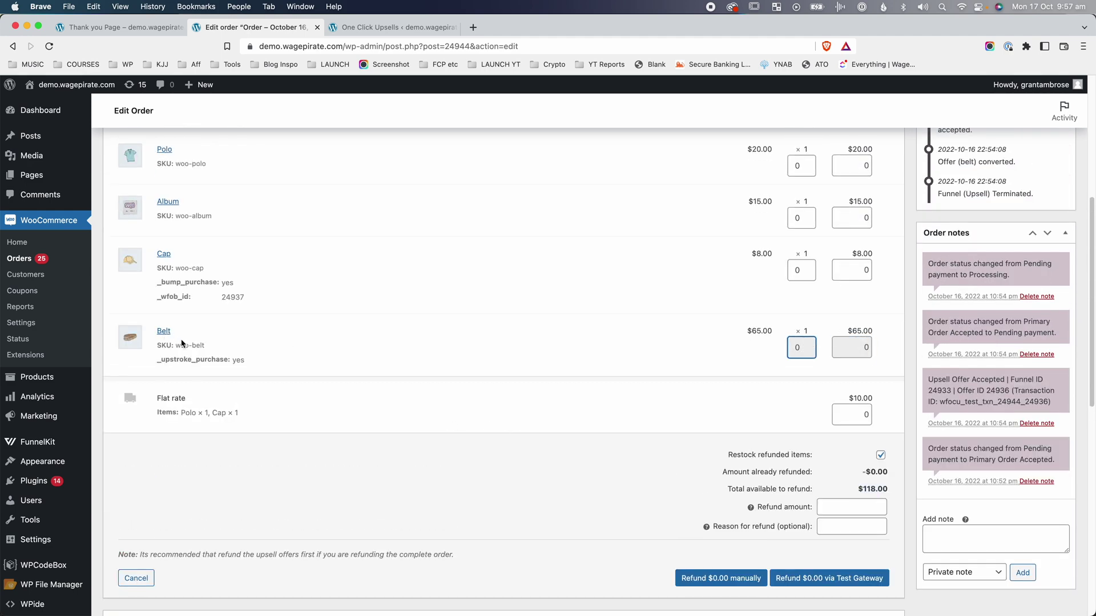
scroll(297, 413, "down", 1)
left_click(847, 496)
left_click_drag(875, 475, 849, 474)
scroll(254, 201, "up", 1)
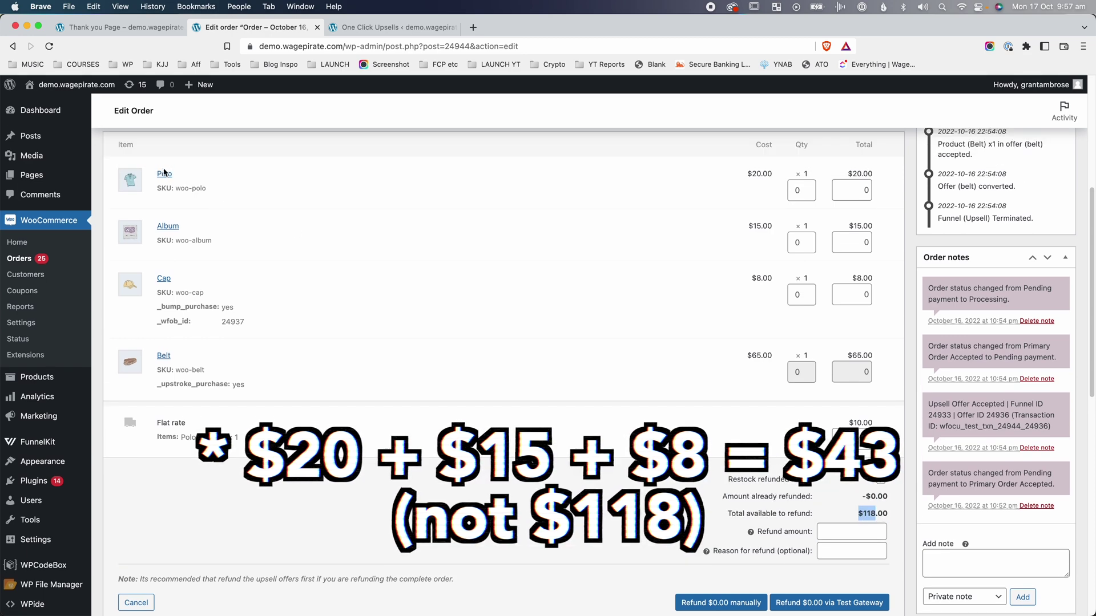
Examine the Cap's bump purchase entry and the Belt's refund quantity, and check the belt offer's separate refund under One Click Upsells Refund
left_click_drag(156, 306, 265, 315)
scroll(264, 316, "down", 1)
left_click_drag(799, 358, 823, 358)
scroll(608, 345, "down", 1)
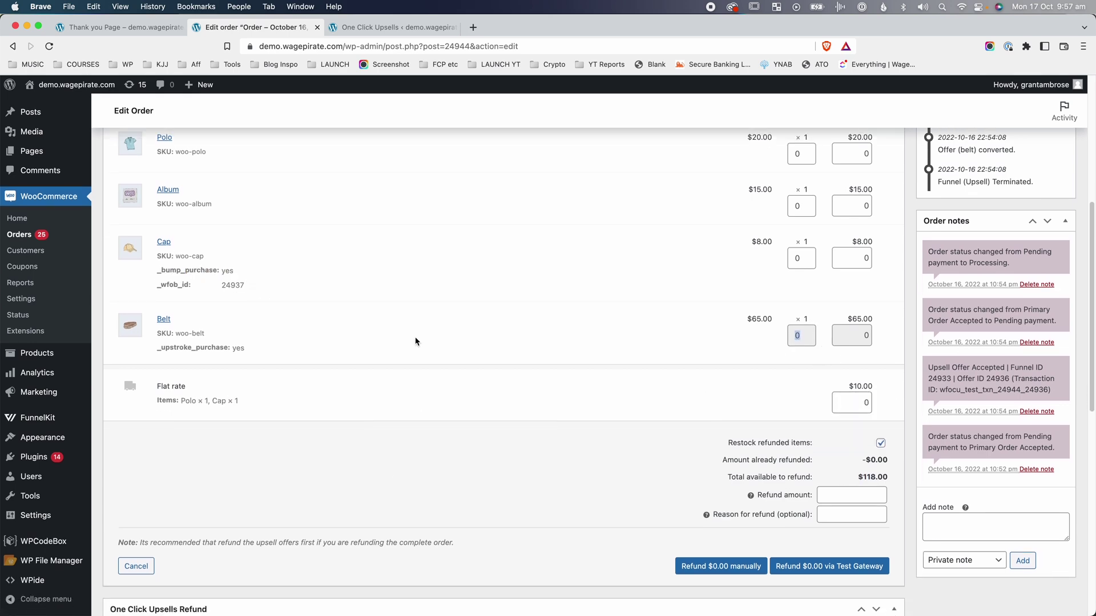
left_click_drag(166, 333, 250, 352)
scroll(250, 352, "down", 5)
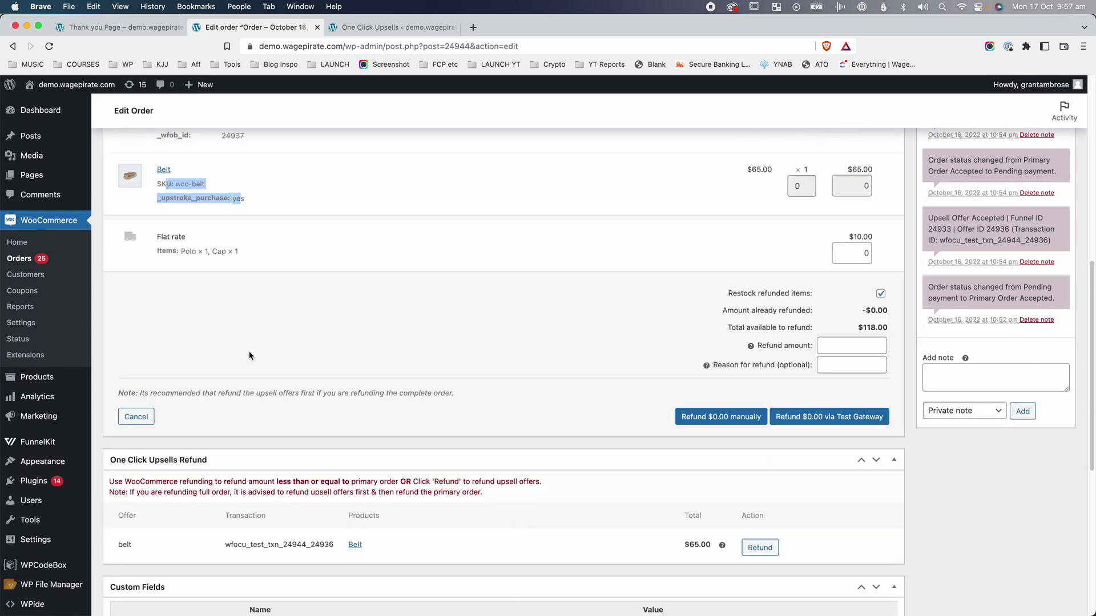
scroll(240, 422, "down", 2)
left_click(760, 496)
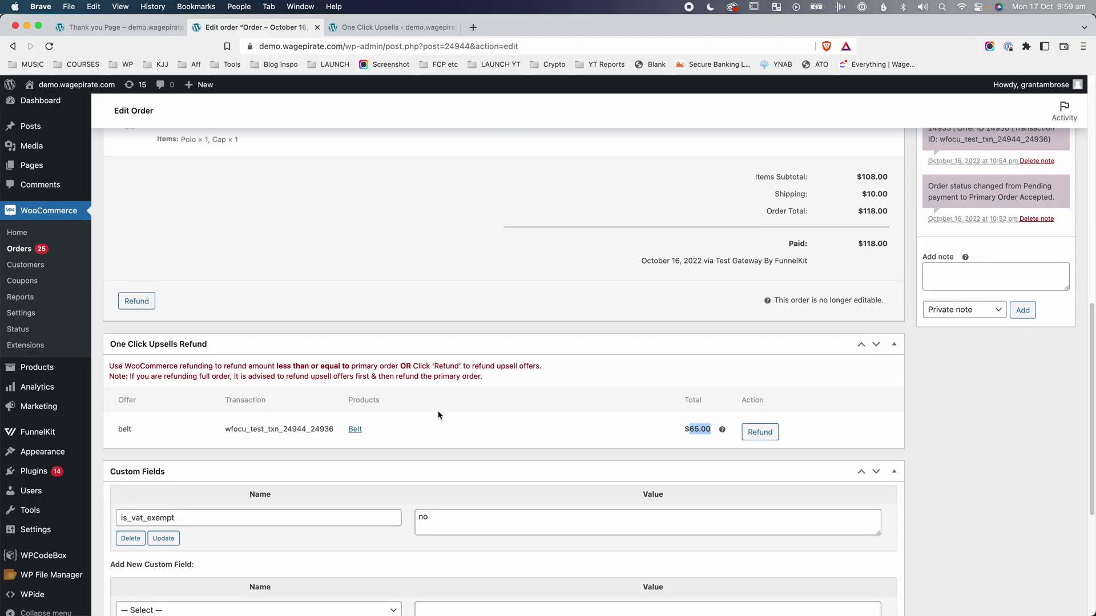
Open the Upsell step of the FunnelKit store checkout funnel
scroll(438, 415, "up", 1)
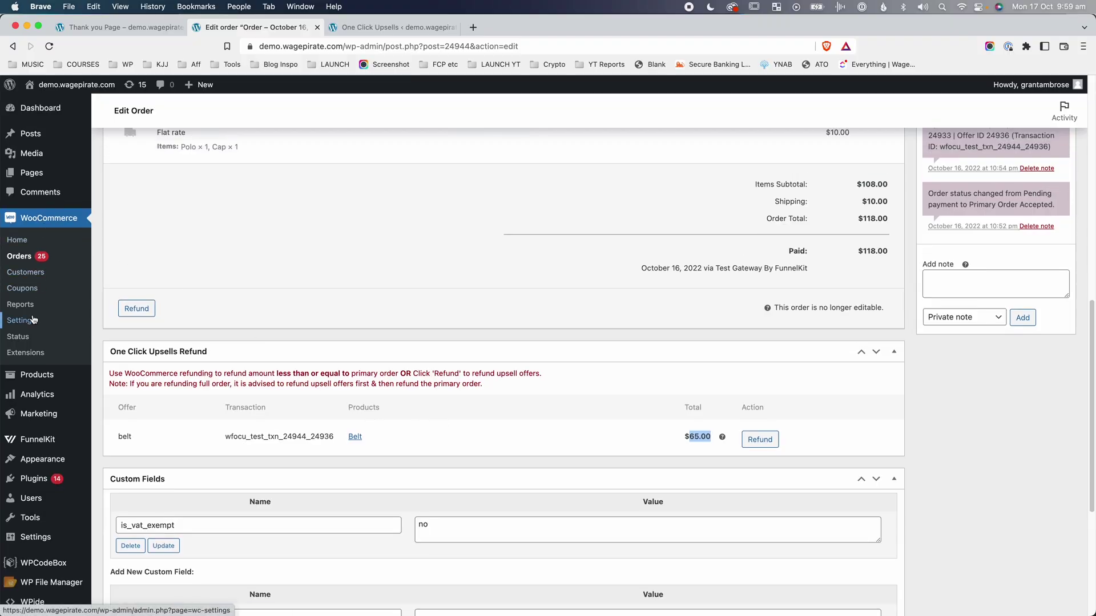
scroll(37, 276, "up", 1)
mouse_move(40, 440)
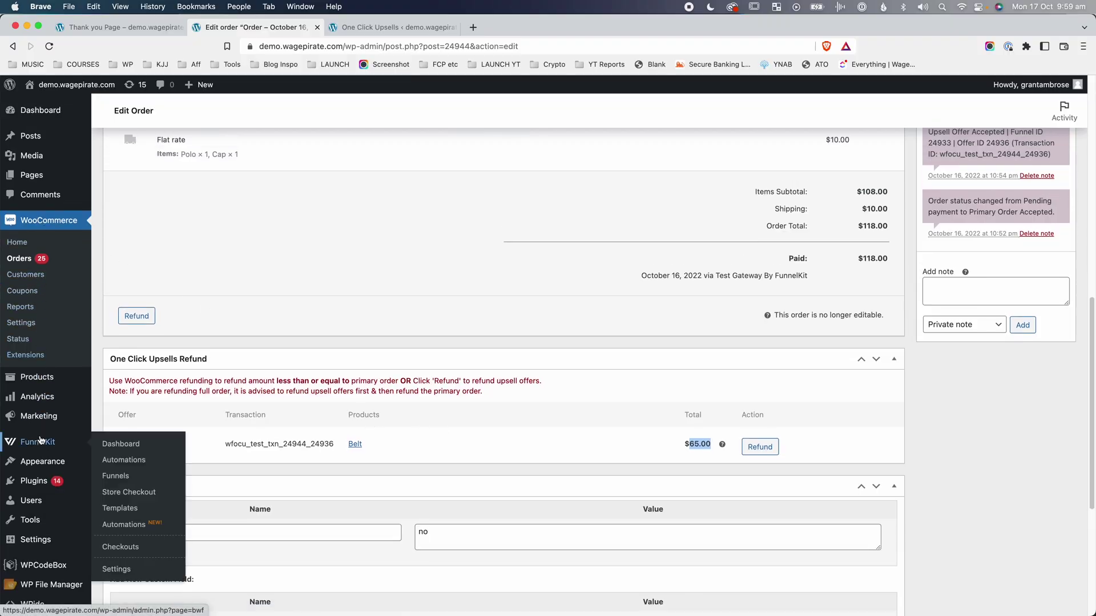
left_click(114, 489)
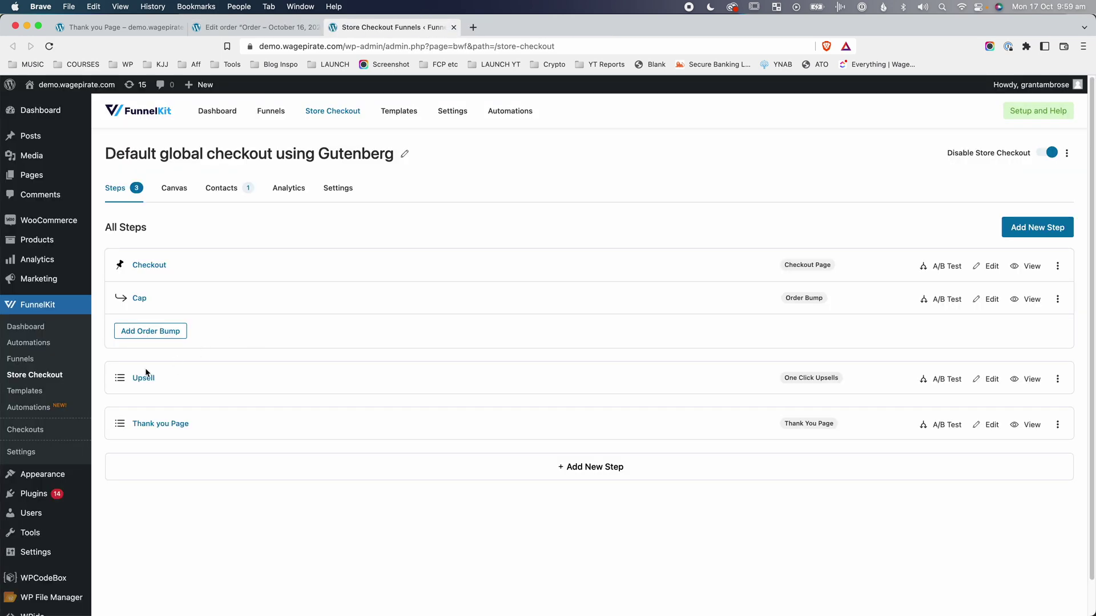
left_click(142, 379)
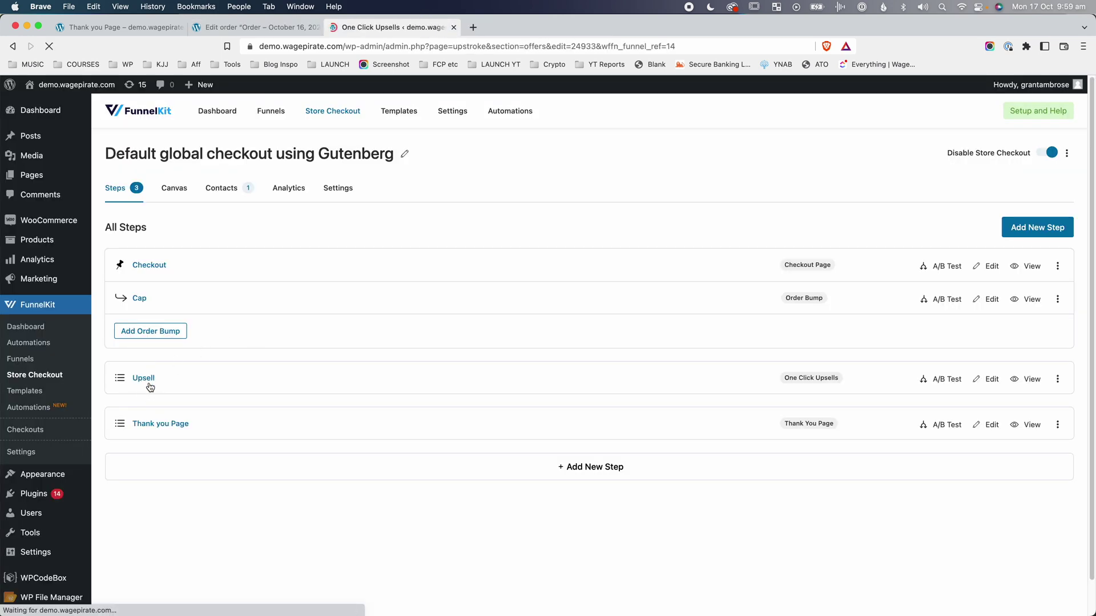
Change the belt offer's type to Upsell, update the offer and save the changes
mouse_move(207, 350)
left_mouse_down()
mouse_move(227, 352)
mouse_move(191, 346)
left_mouse_up()
left_click(252, 299)
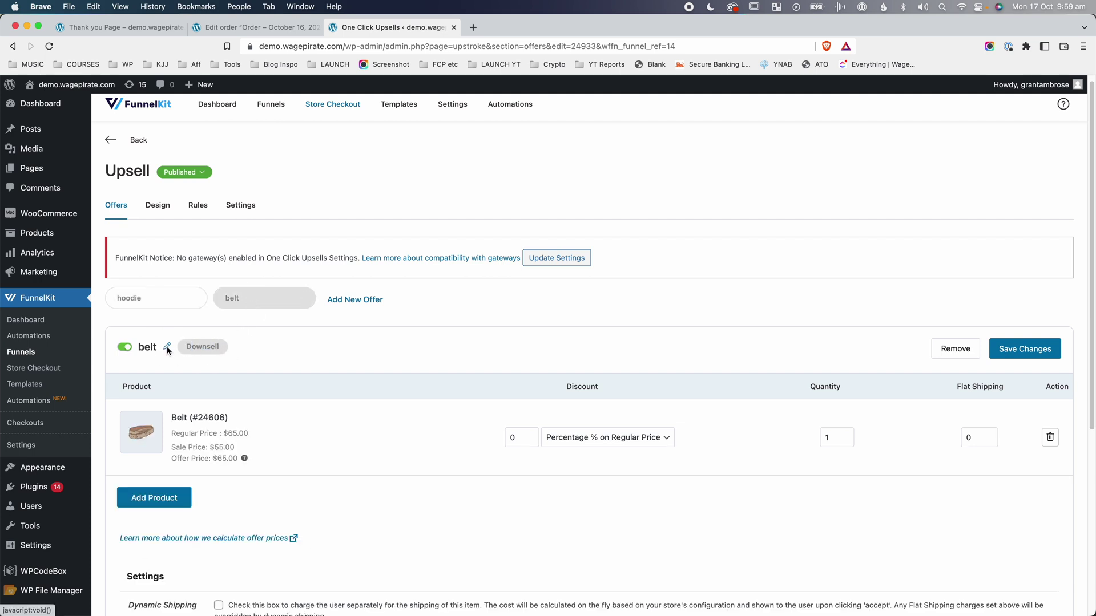
left_click(167, 349)
left_click(430, 251)
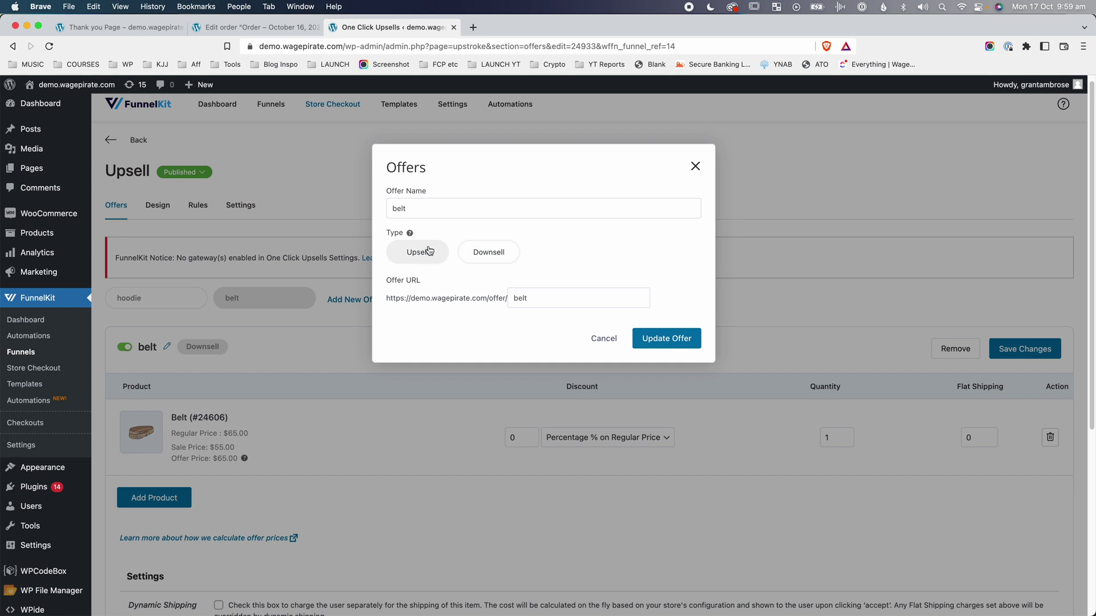
left_click(667, 340)
left_click(1023, 351)
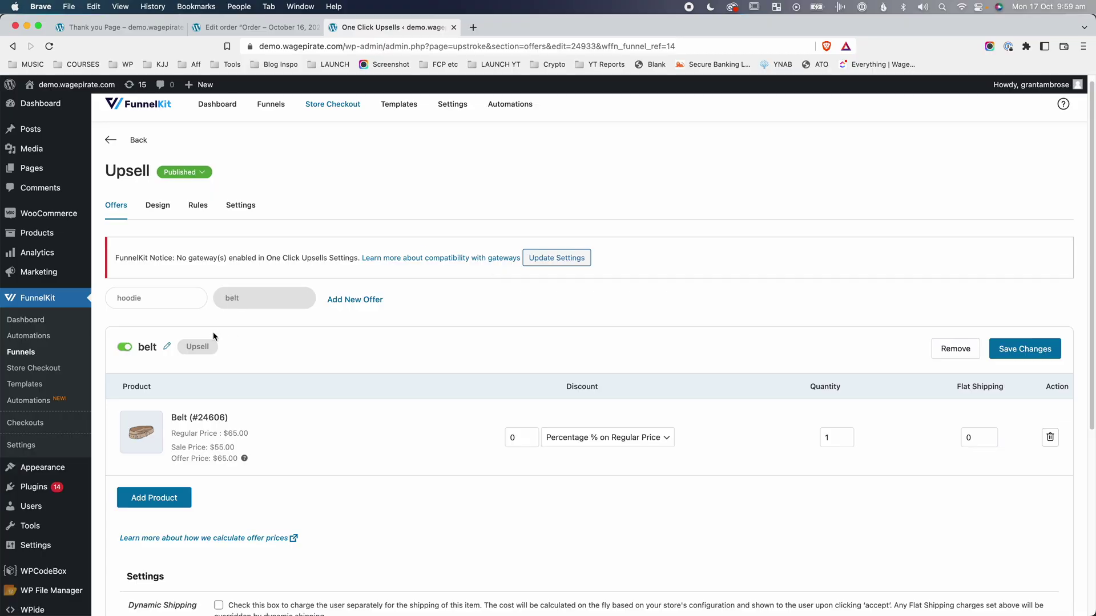
Compare the hoodie and belt offers by viewing each one in the Upsell step
left_click(150, 301)
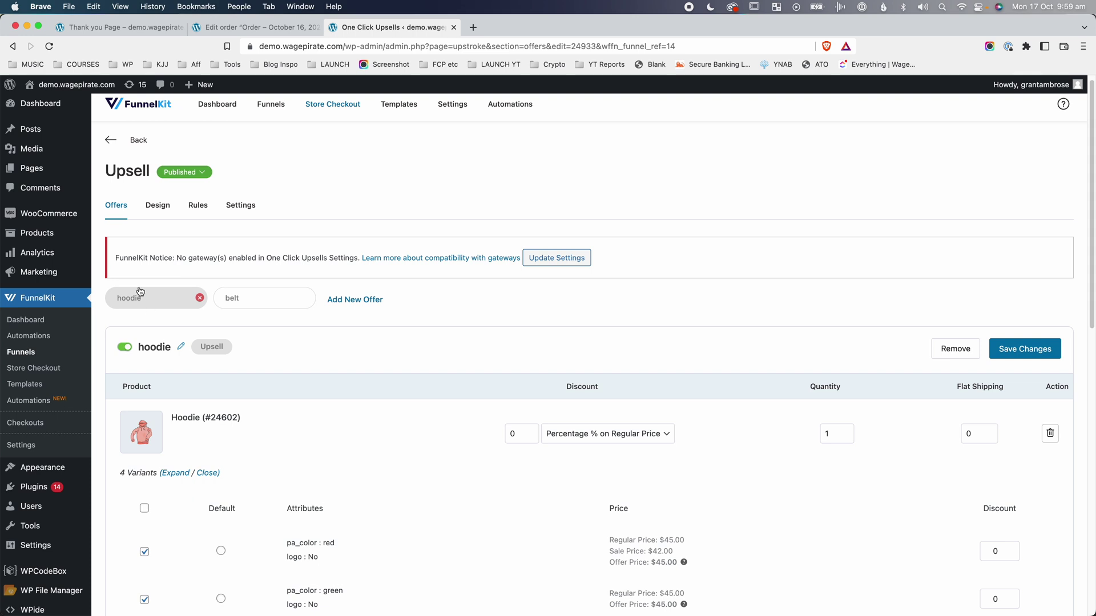
left_click(240, 302)
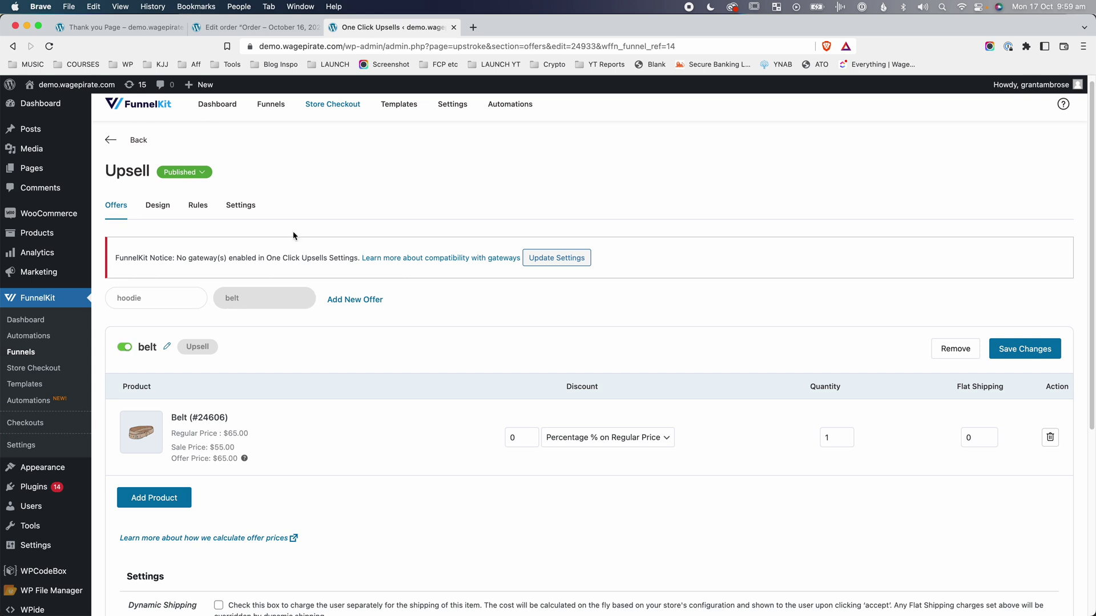
left_click(157, 306)
left_click(245, 299)
Open the store's shop page in a new browser tab and add the Album and the Polo to the cart
left_click(89, 84, "super")
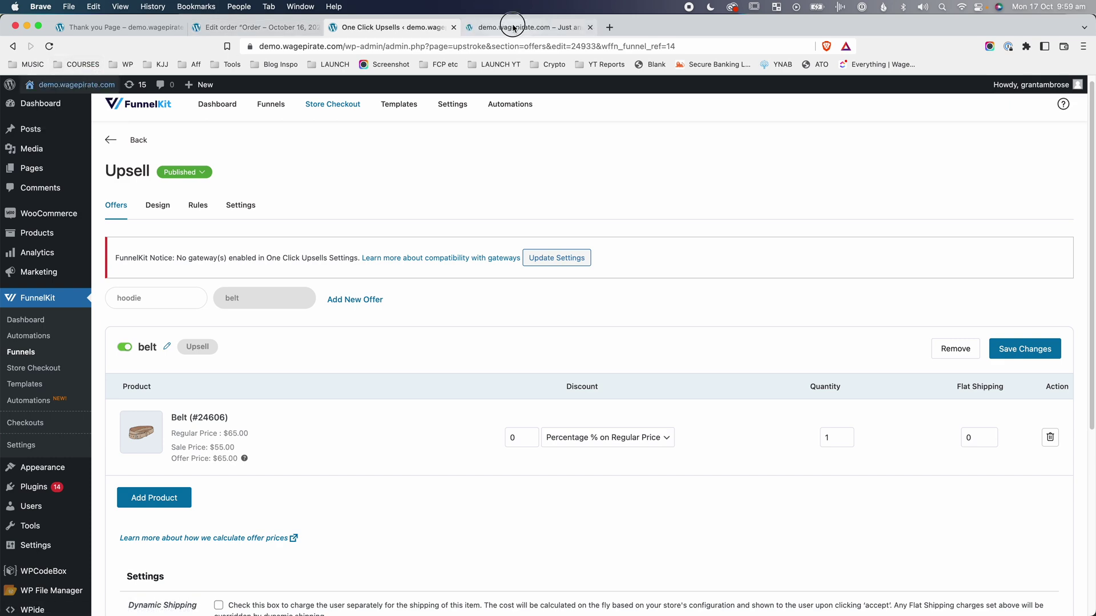
left_click(607, 133)
scroll(539, 343, "down", 5)
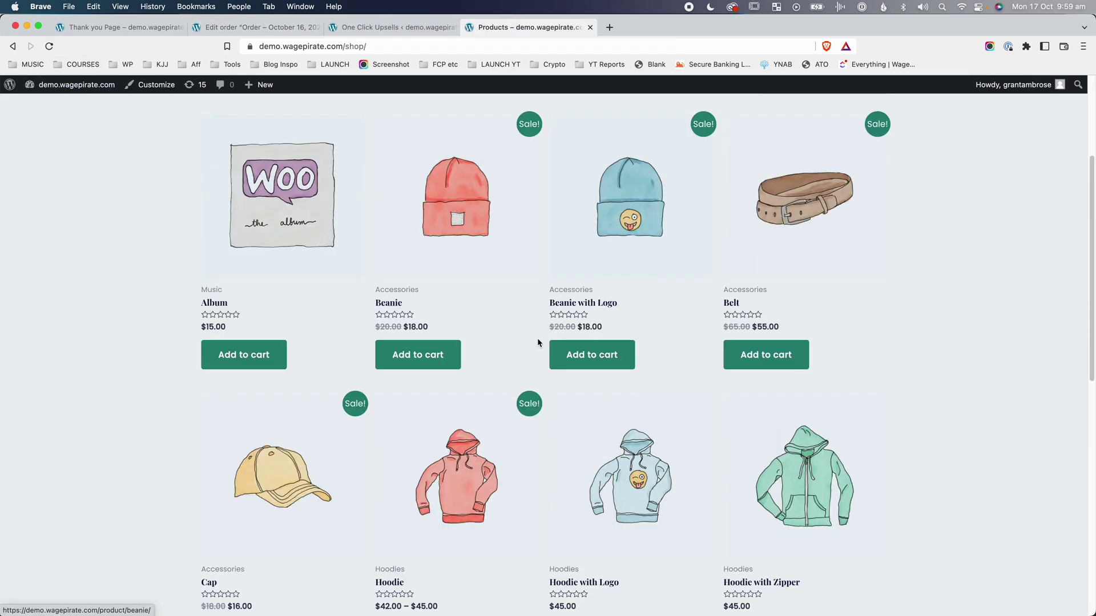
scroll(537, 340, "down", 3)
scroll(537, 343, "up", 2)
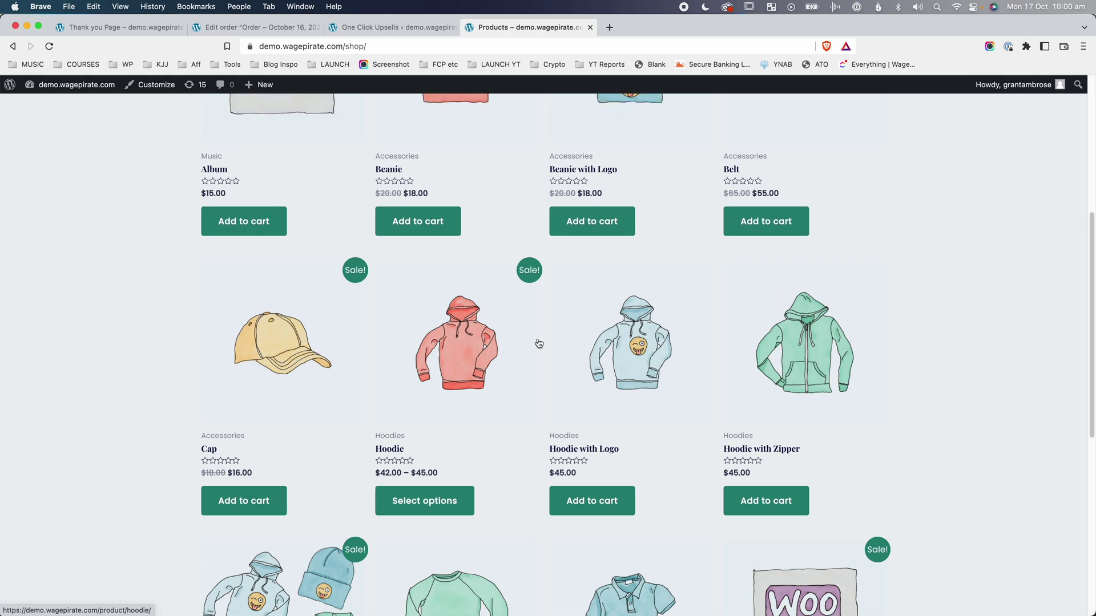
left_click(231, 287)
scroll(274, 354, "down", 8)
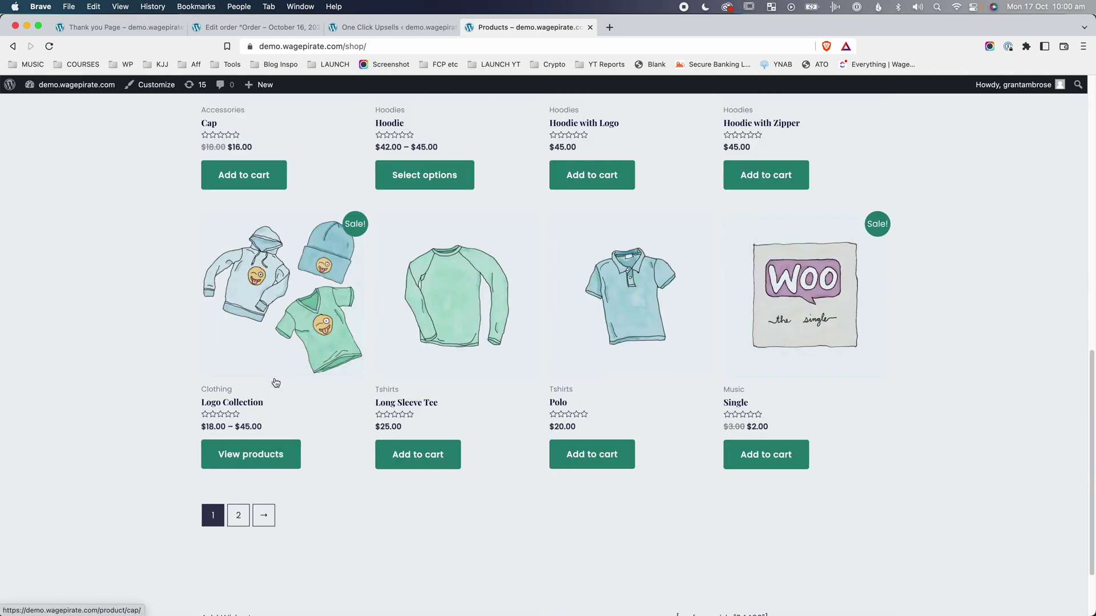
left_click(606, 387)
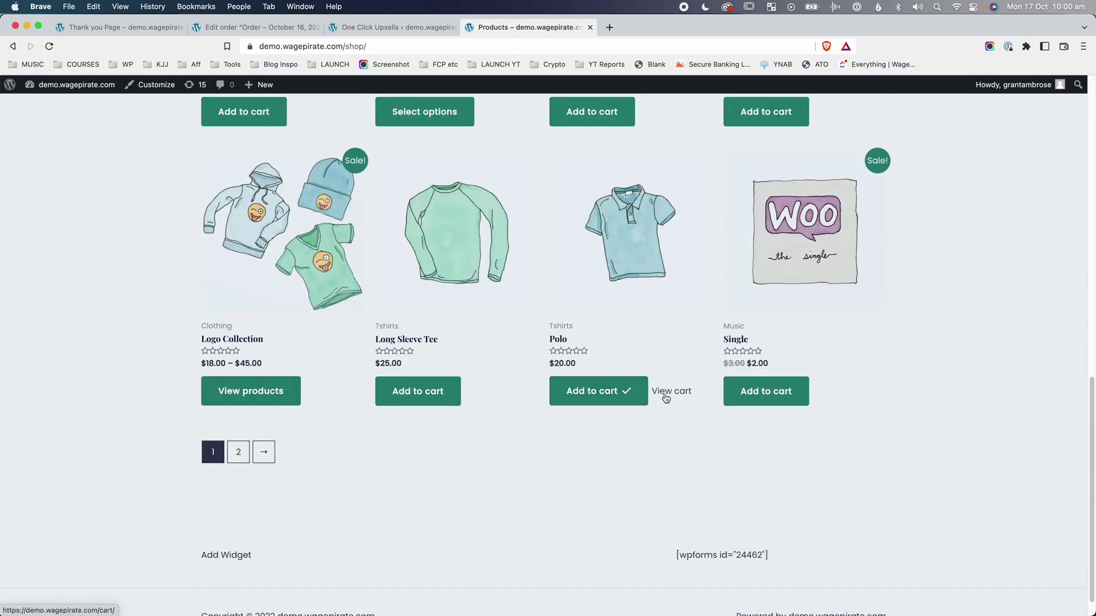
Proceed to the checkout page and add the Cap order bump to the order
left_click(671, 391)
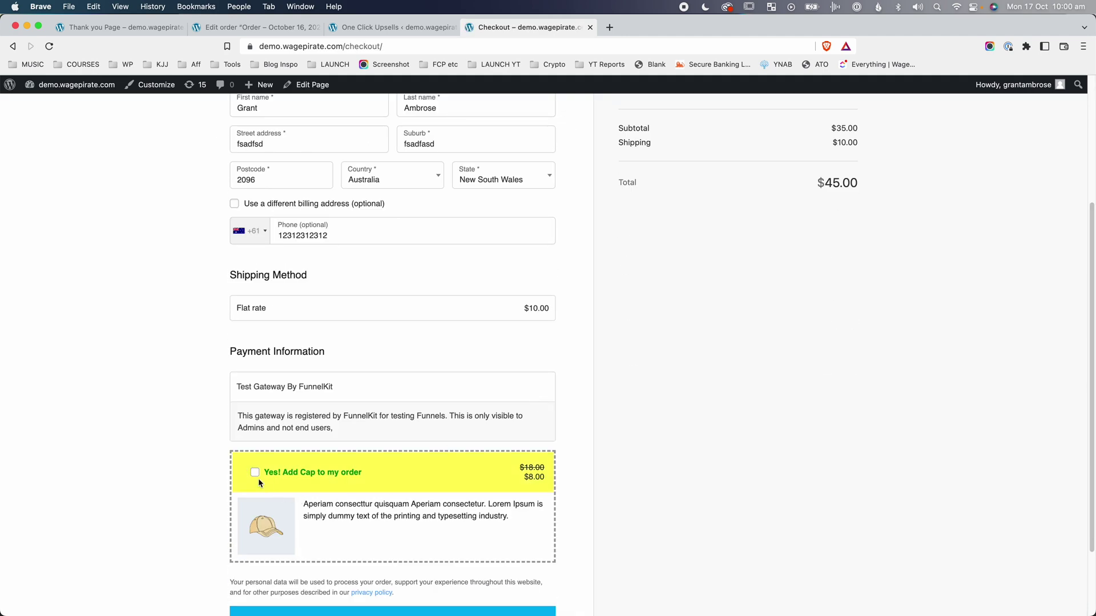
left_click(255, 475)
scroll(365, 500, "down", 3)
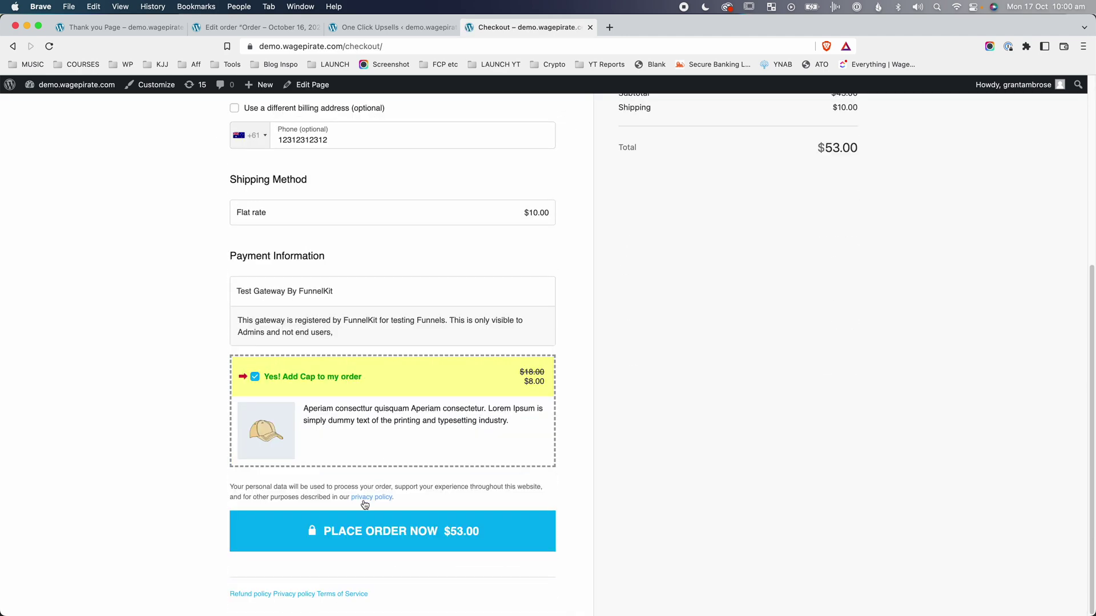
Place the order and accept the Hoodie upsell offer
left_click(416, 534)
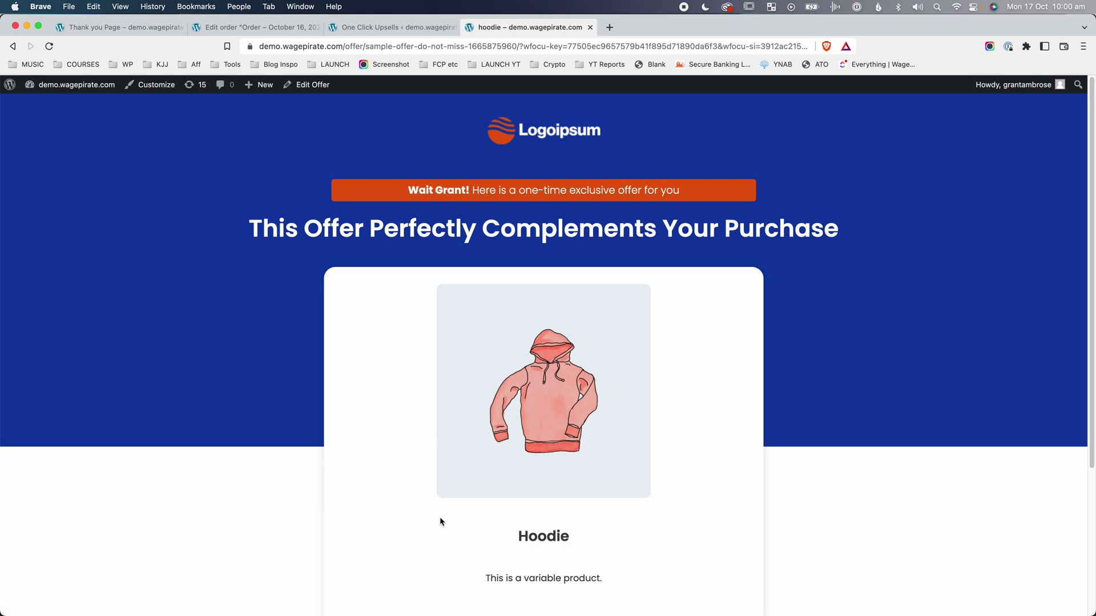
scroll(481, 389, "down", 3)
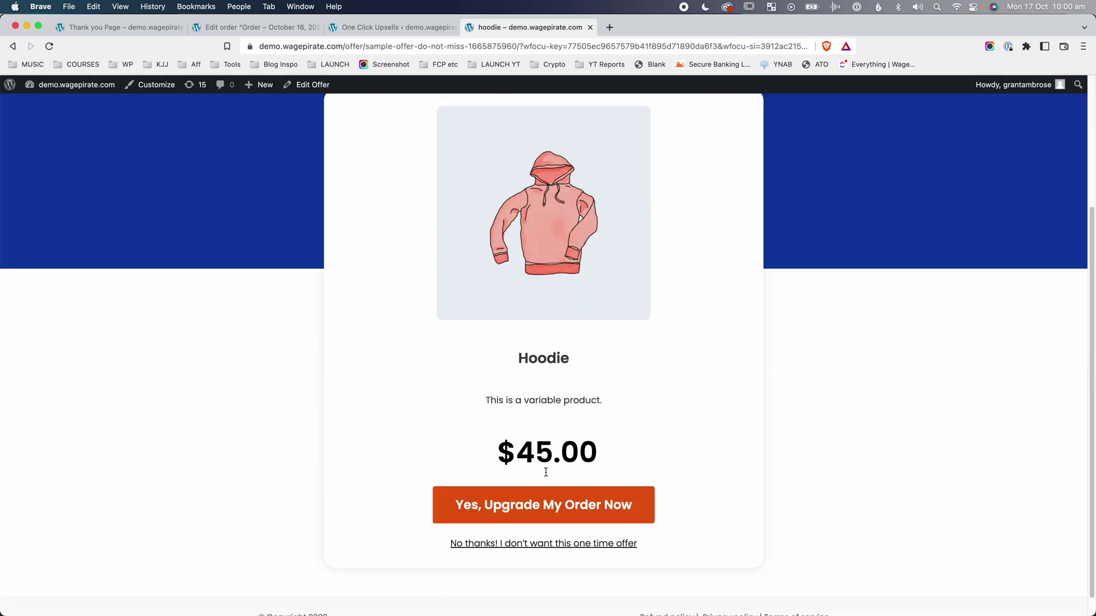
left_click(550, 508)
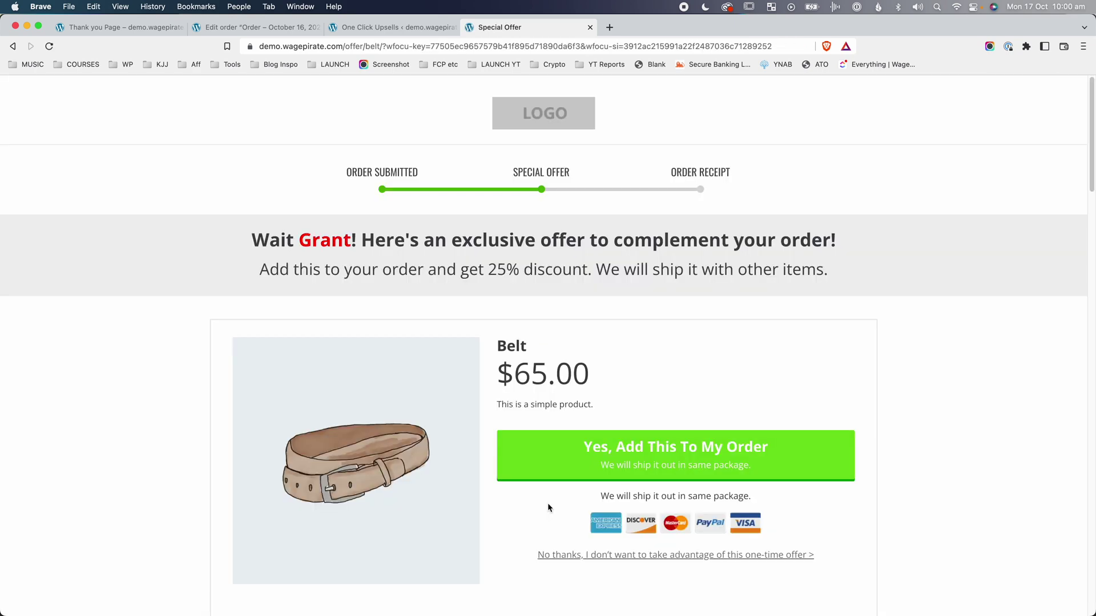
Return to the WooCommerce orders list and check the newest order's total and WooFunnels amount
left_click(225, 27)
left_click(20, 258)
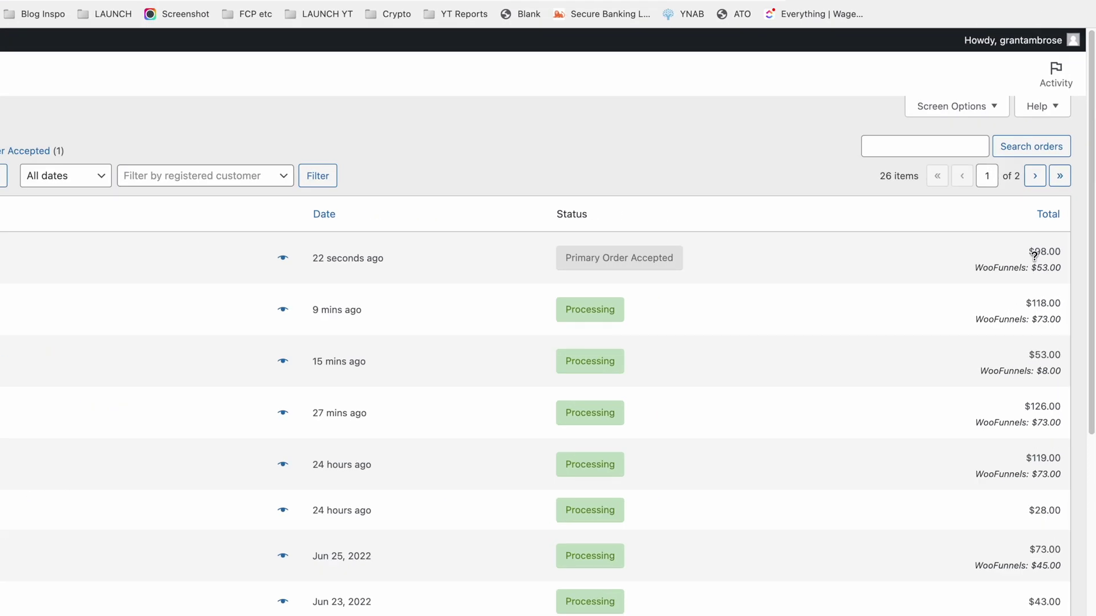
mouse_move(1050, 247)
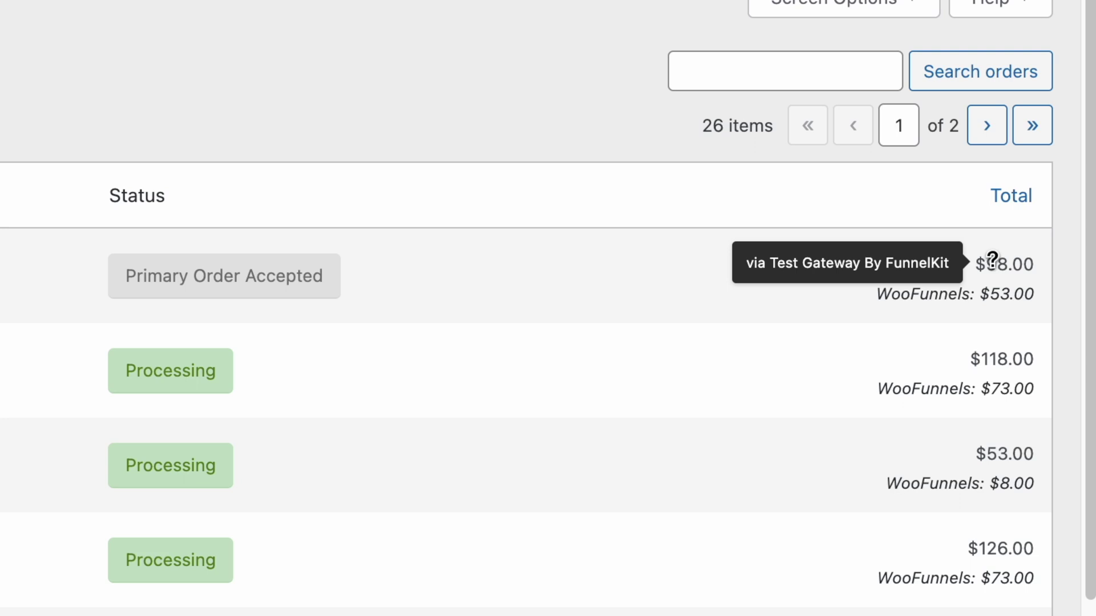
left_click_drag(1025, 298, 981, 298)
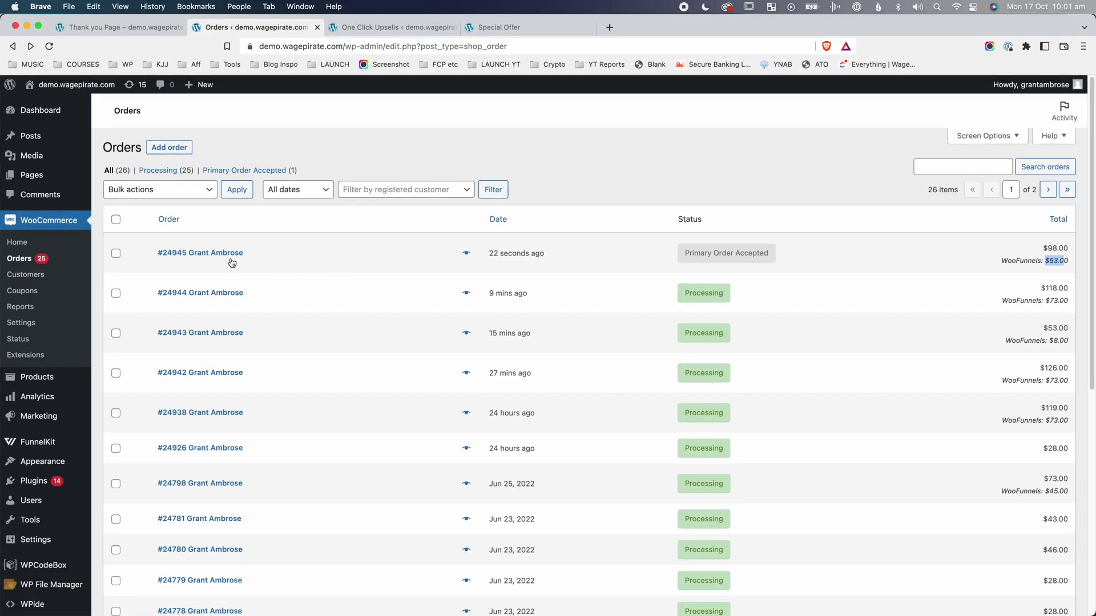
Open the newest order and examine its order total, the Cap's bump purchase entry and the Hoodie's upstroke purchase entry and price
left_click(231, 262)
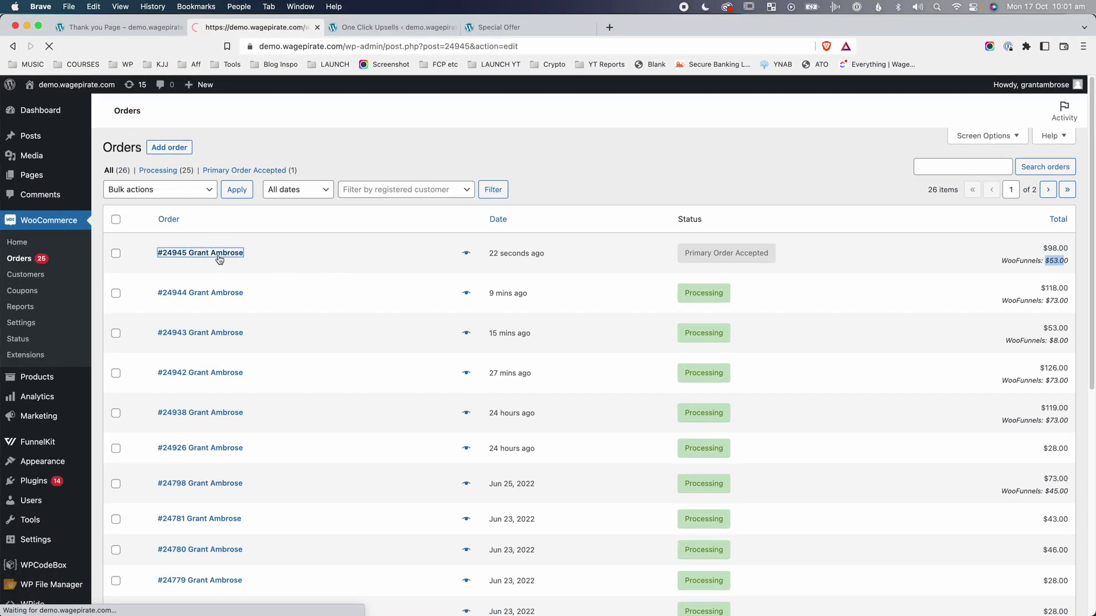
scroll(263, 299, "down", 5)
left_click_drag(860, 526, 879, 525)
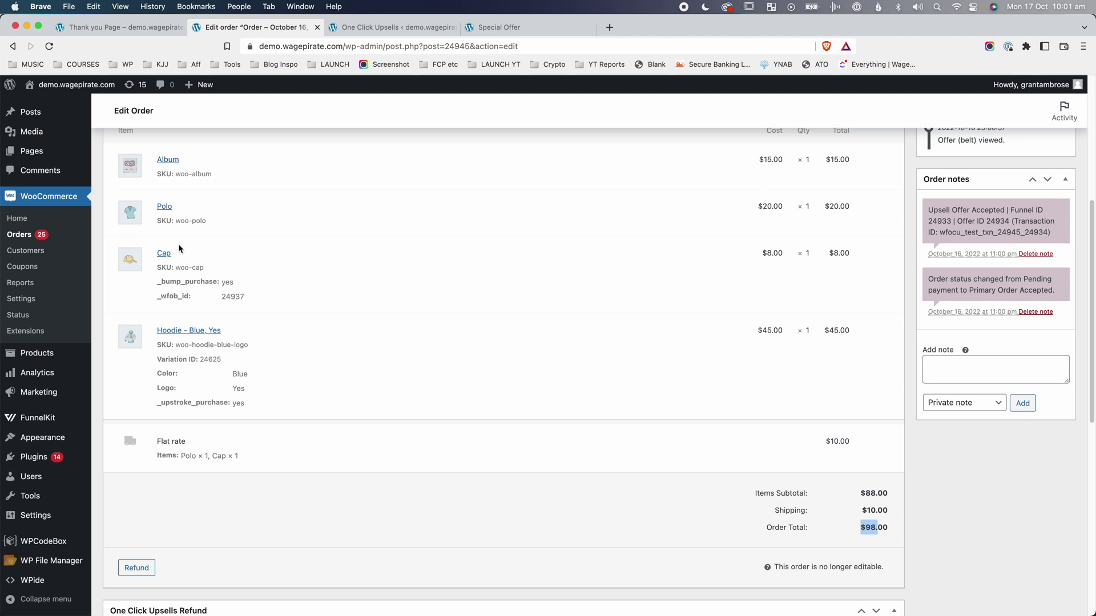
left_click_drag(181, 341, 236, 386)
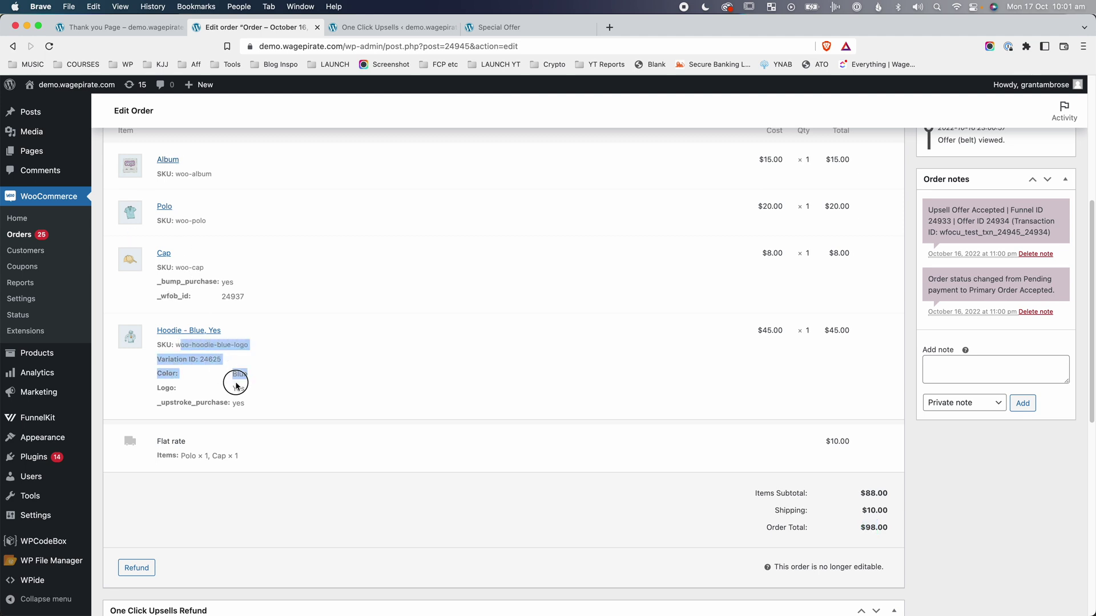
left_click_drag(886, 522, 854, 526)
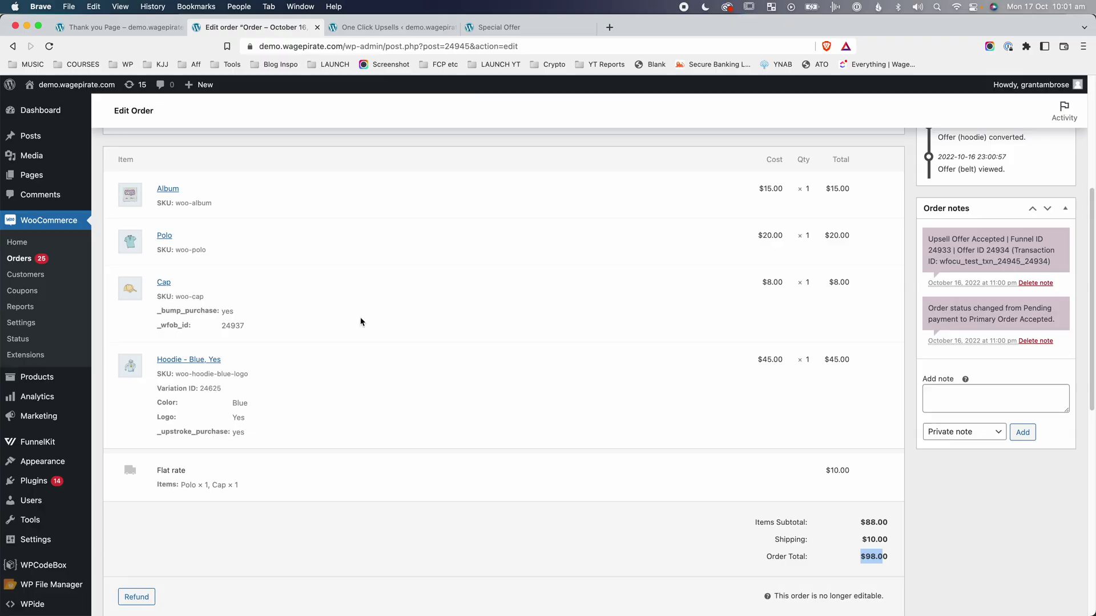
left_click_drag(173, 312, 234, 312)
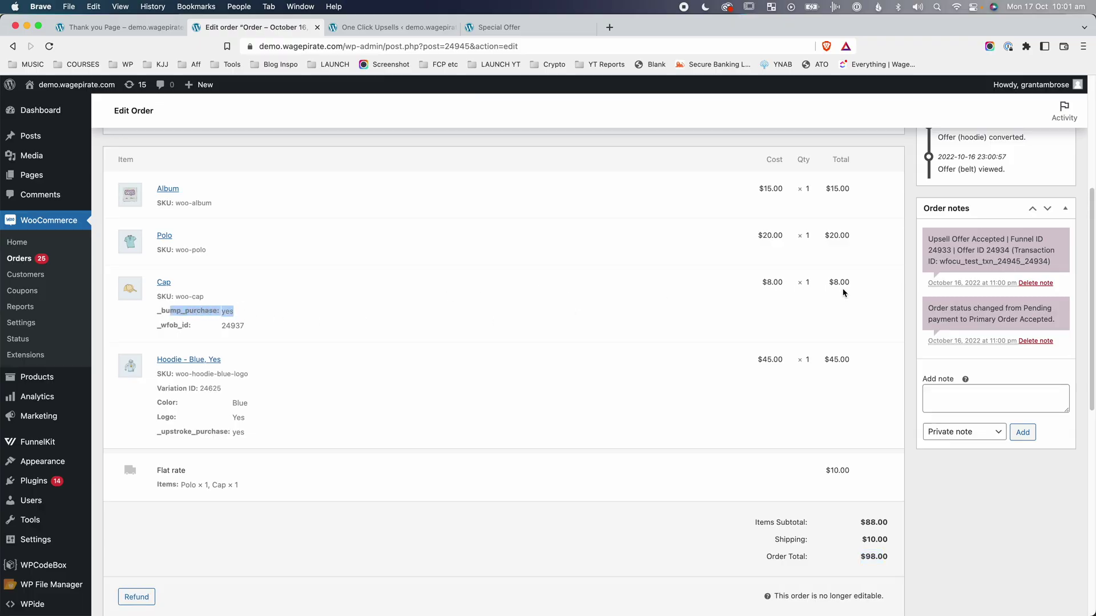
left_click(219, 387)
left_click_drag(873, 365, 809, 365)
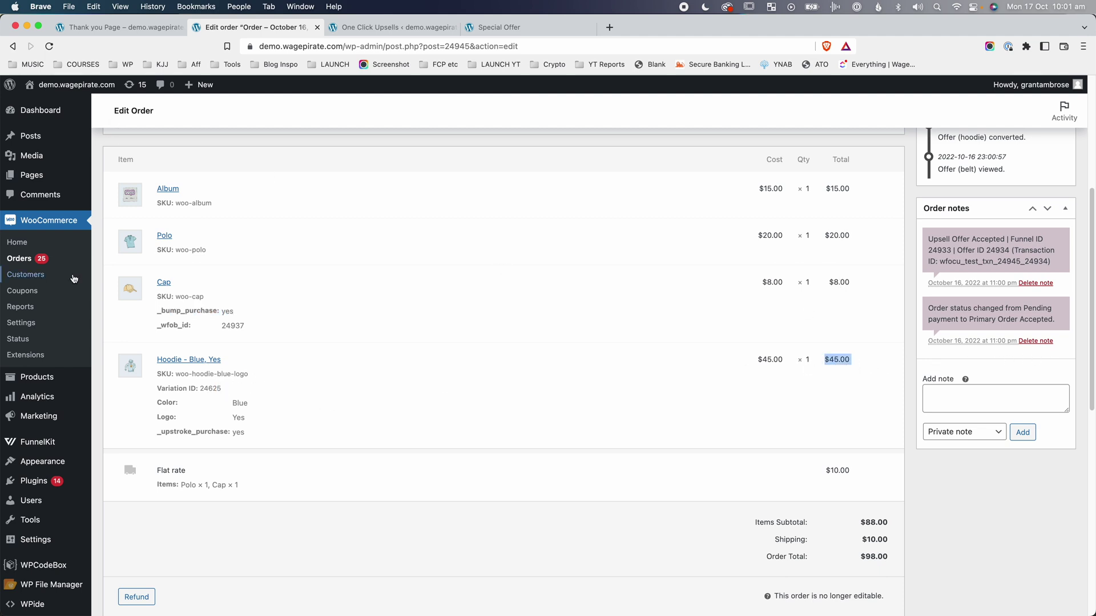
Check the newest order's WooFunnels amount in the orders list again, and reopen that order to review its timeline and items
left_click(19, 258)
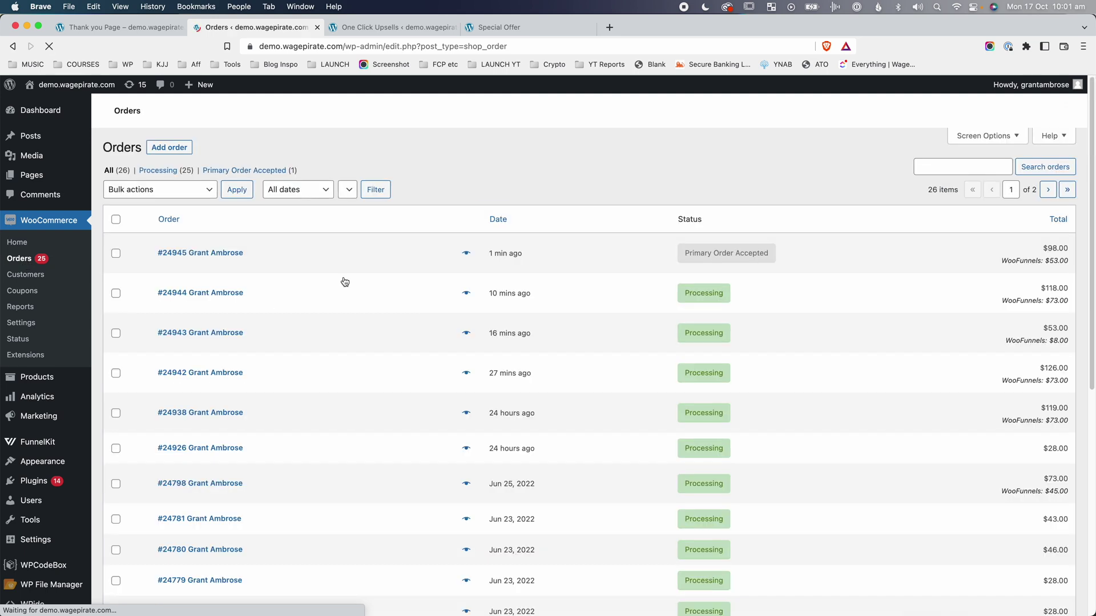
scroll(936, 240, "down", 1)
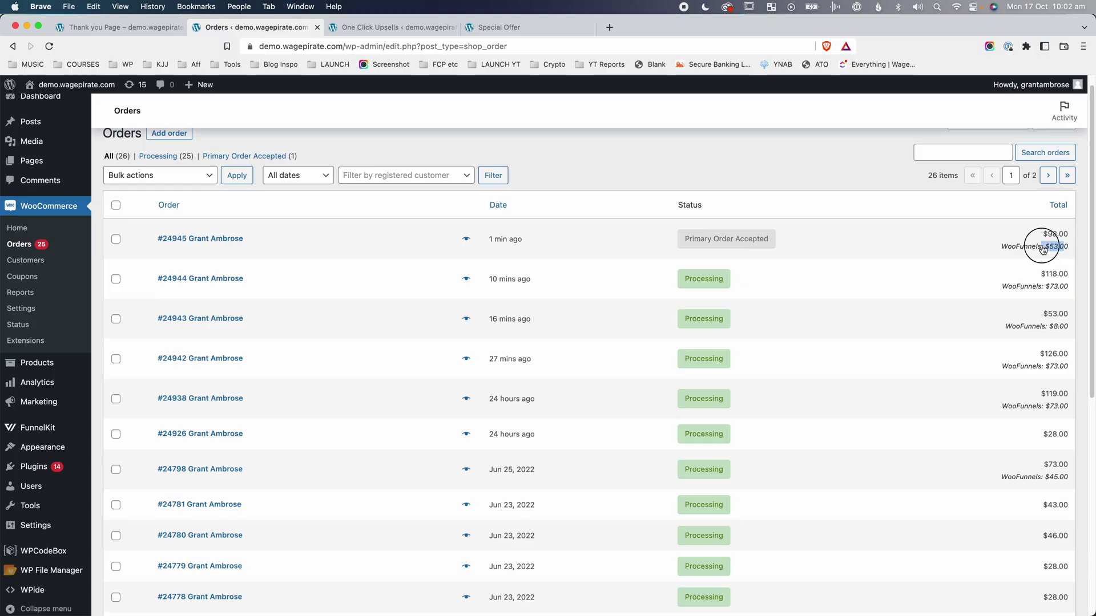
left_click_drag(1046, 245, 1043, 249)
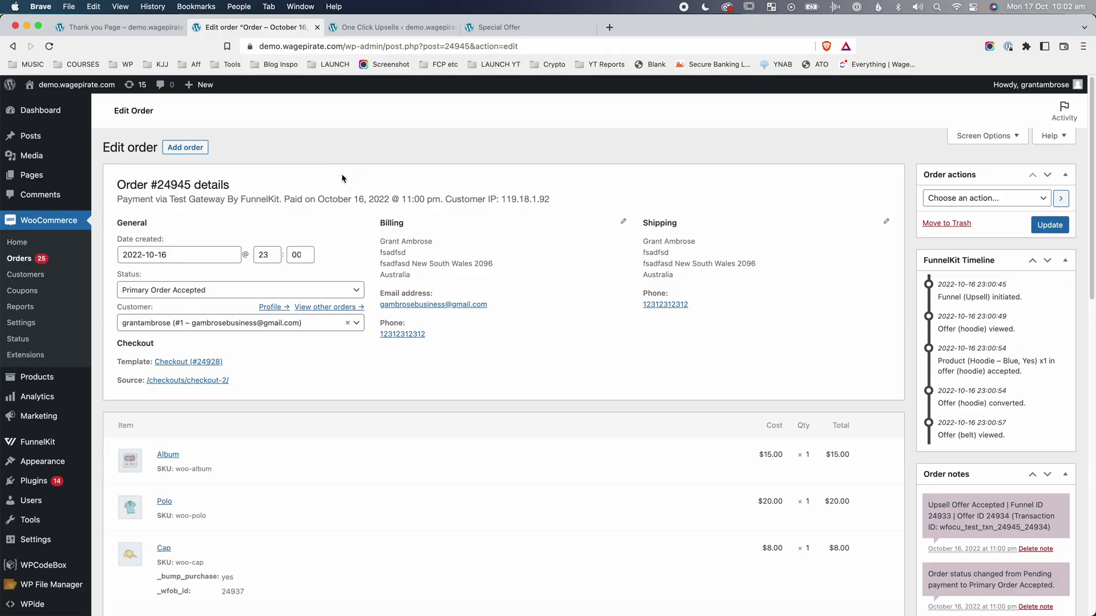
scroll(342, 178, "down", 5)
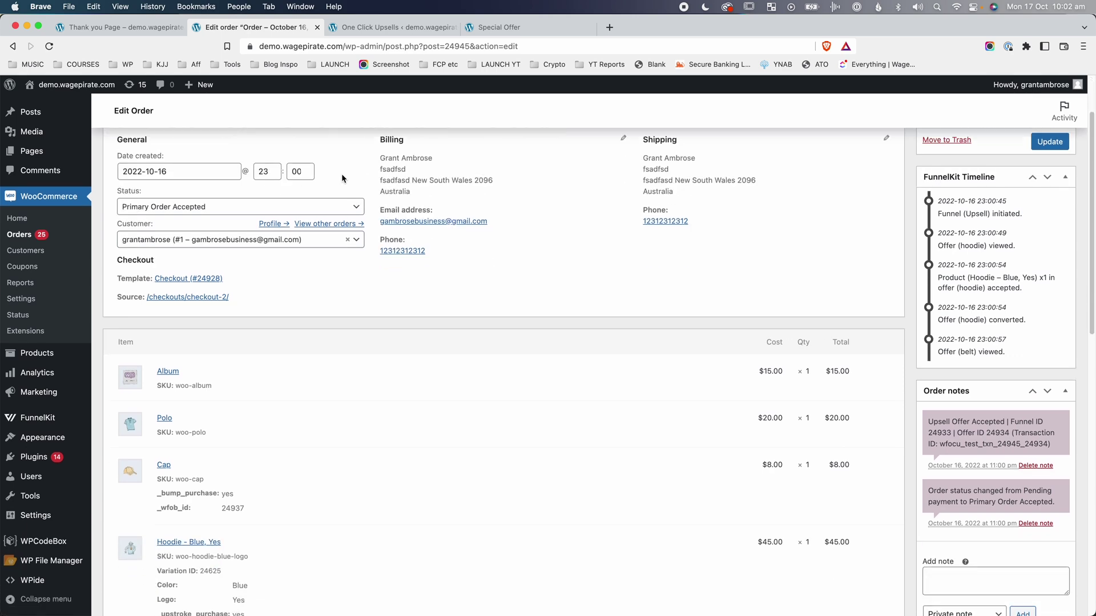
Examine the order's FunnelKit timeline entries for the Hoodie offer being viewed, accepted and converted and the Belt offer being viewed
scroll(341, 178, "up", 5)
scroll(1033, 302, "down", 1)
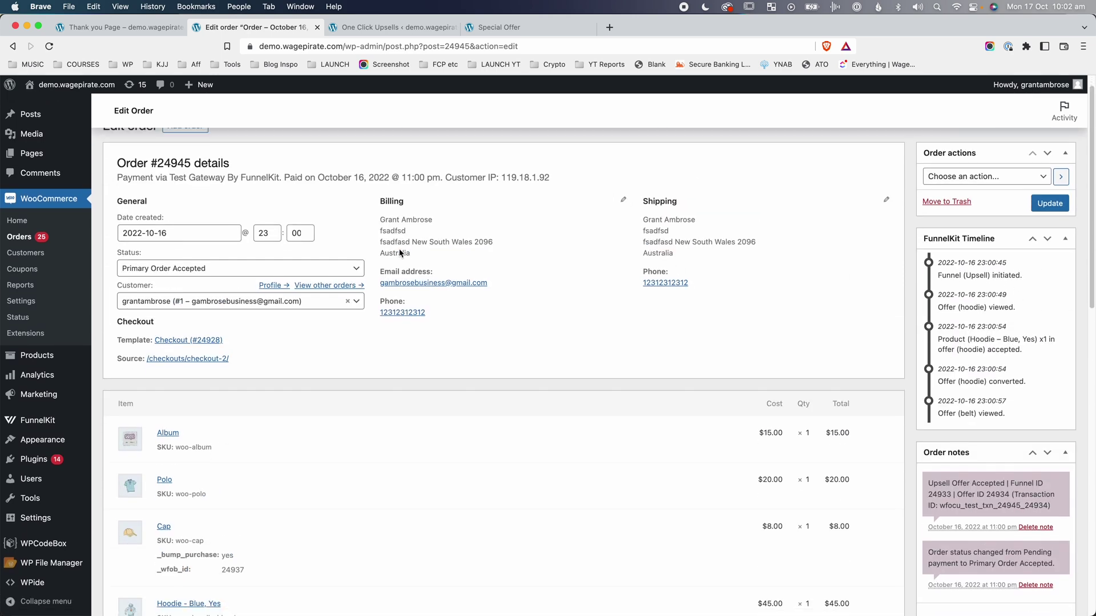
left_click_drag(966, 306, 1006, 308)
left_click_drag(972, 350, 1054, 351)
left_click_drag(976, 382, 1044, 382)
left_click_drag(952, 414, 1004, 415)
Examine the Hoodie's transaction and product entries in the order's One Click Upsells Refund section
scroll(488, 422, "down", 8)
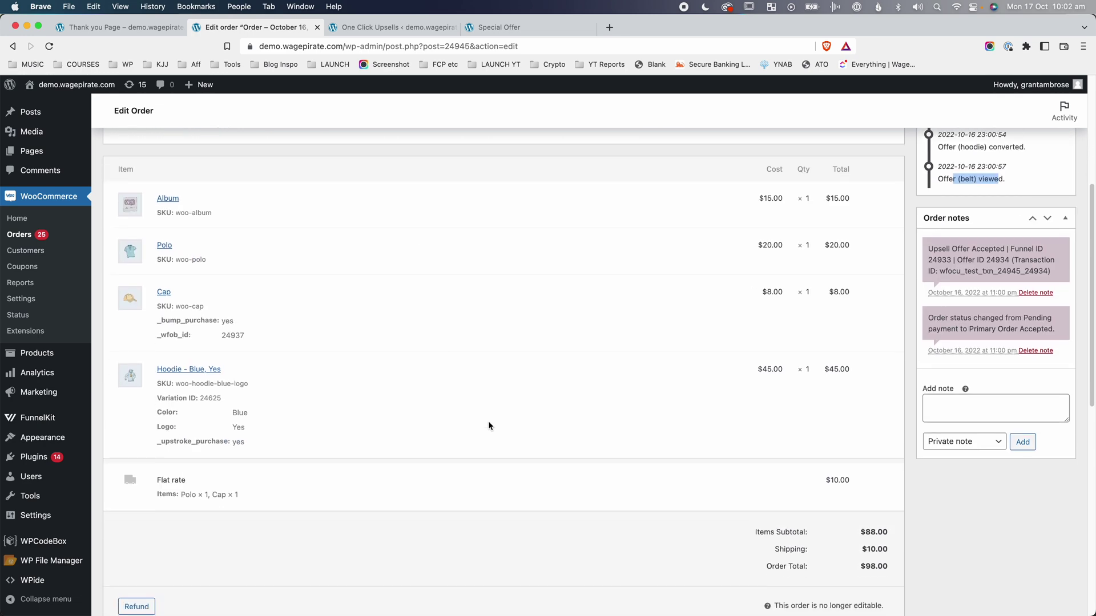
scroll(355, 223, "down", 2)
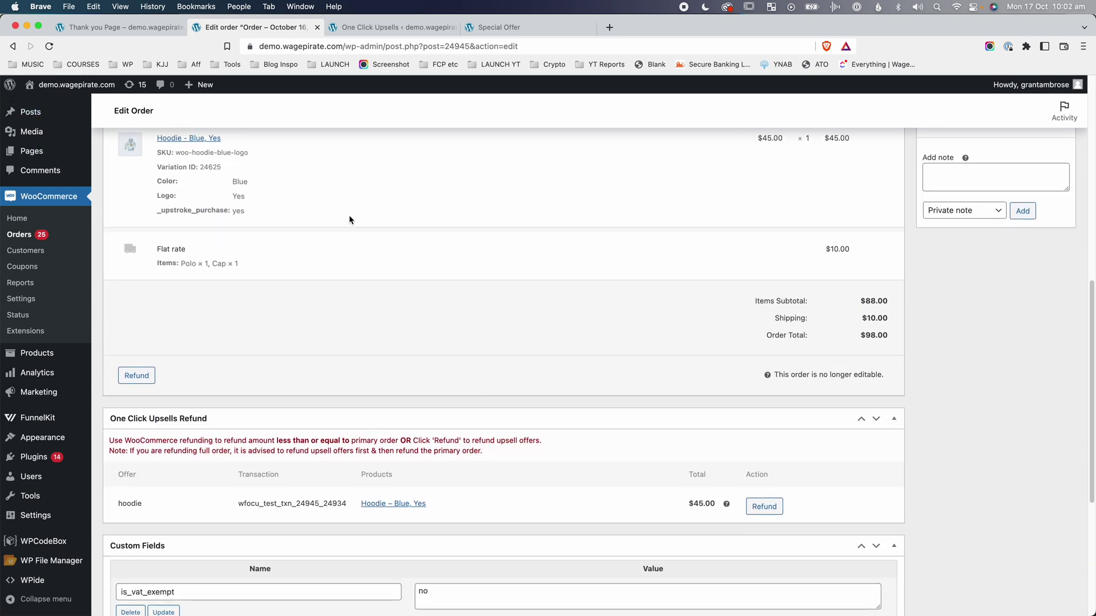
left_click_drag(246, 487, 328, 488)
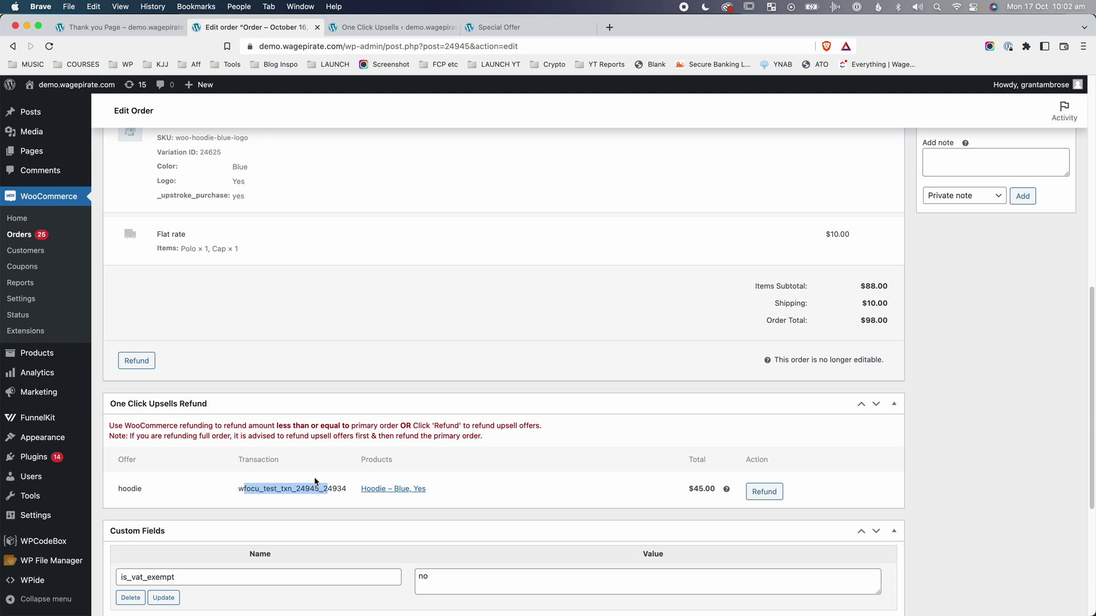
left_click(266, 485)
left_click_drag(253, 485, 337, 495)
left_click_drag(426, 489, 358, 489)
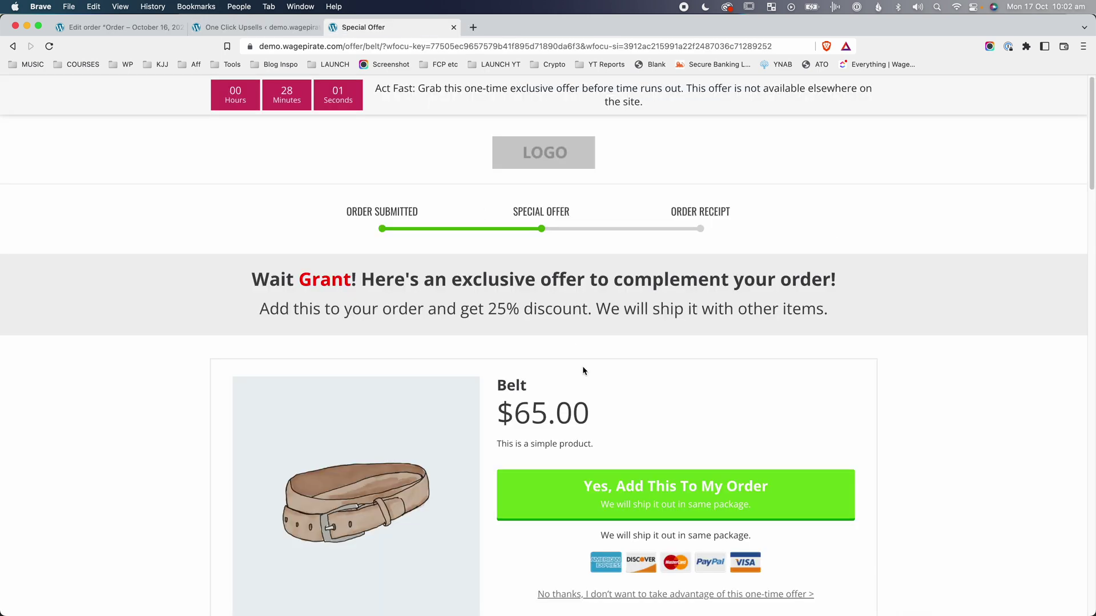
Accept the Belt upsell offer, and reload the edit page of the same order
scroll(570, 341, "down", 3)
left_click(712, 402)
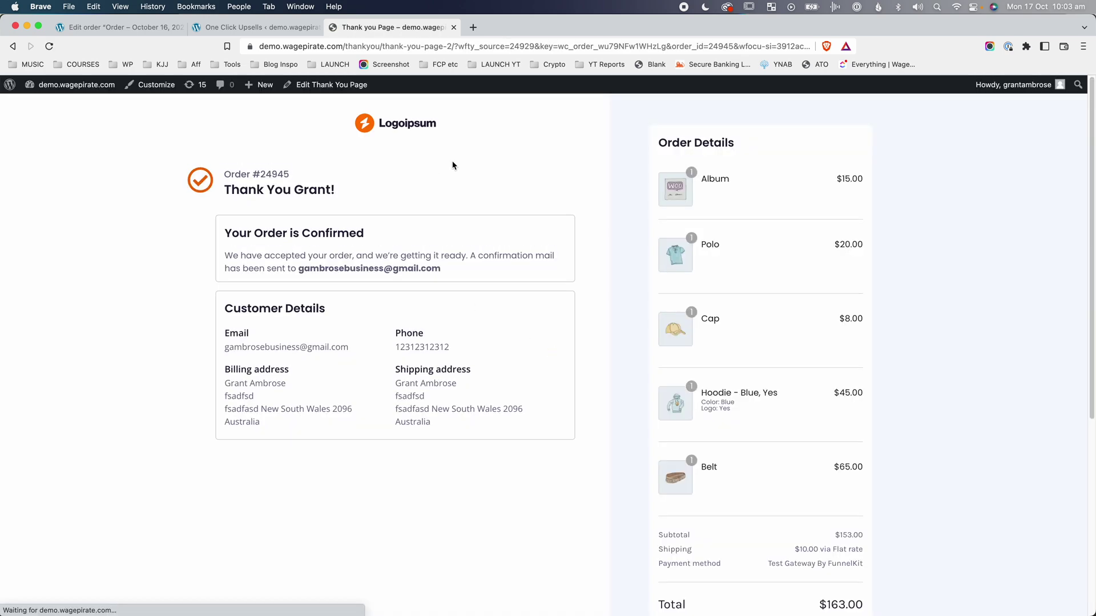
left_click(158, 30)
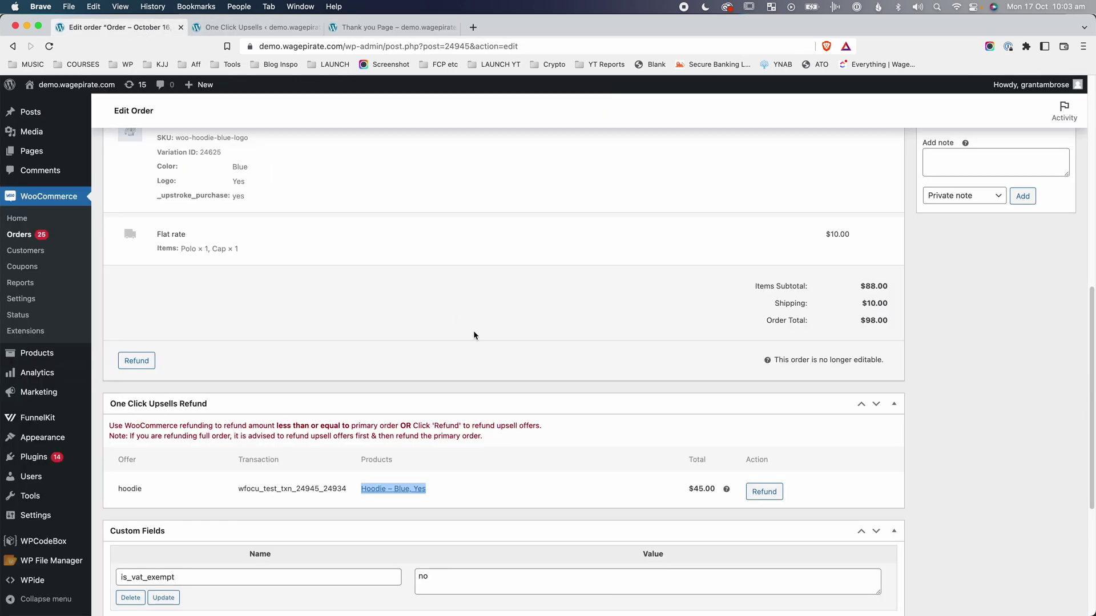
scroll(477, 337, "up", 15)
key("super+r")
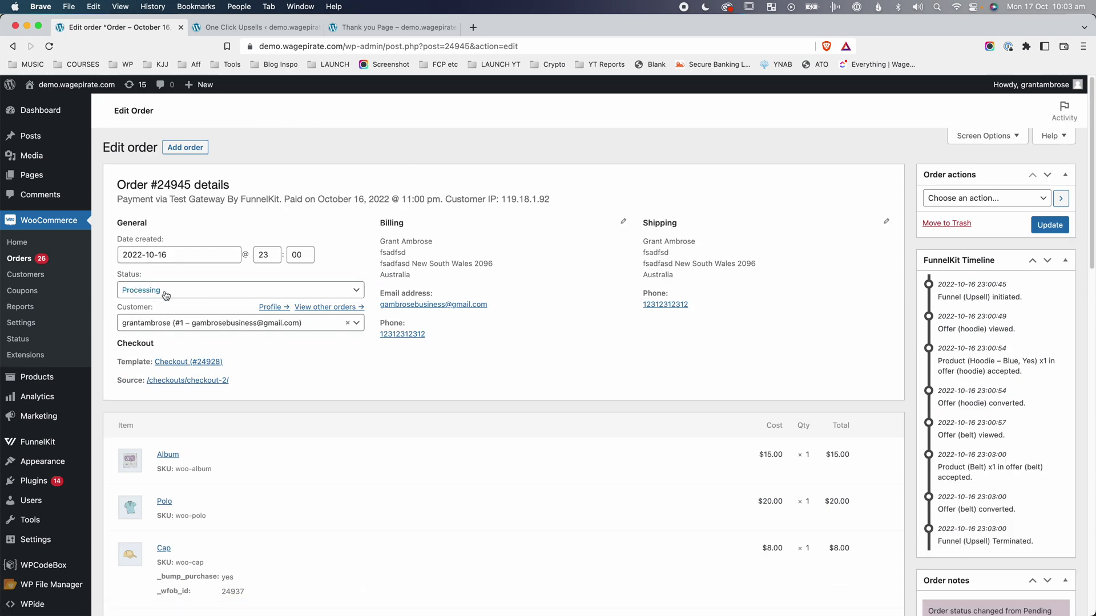
Examine the order's FunnelKit timeline for the Hoodie and Belt offer events and the end of the upsell funnel
scroll(991, 401, "down", 3)
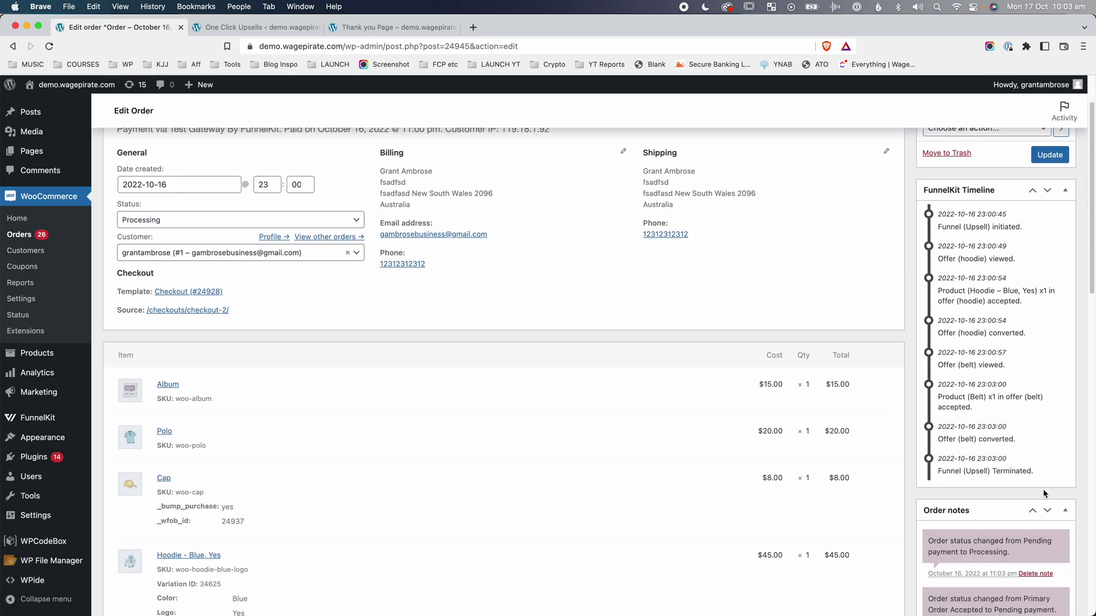
left_click_drag(950, 357, 997, 357)
left_click(960, 403)
left_click(997, 432)
left_click_drag(997, 432, 1004, 432)
left_click_drag(948, 466, 1021, 463)
scroll(697, 408, "down", 3)
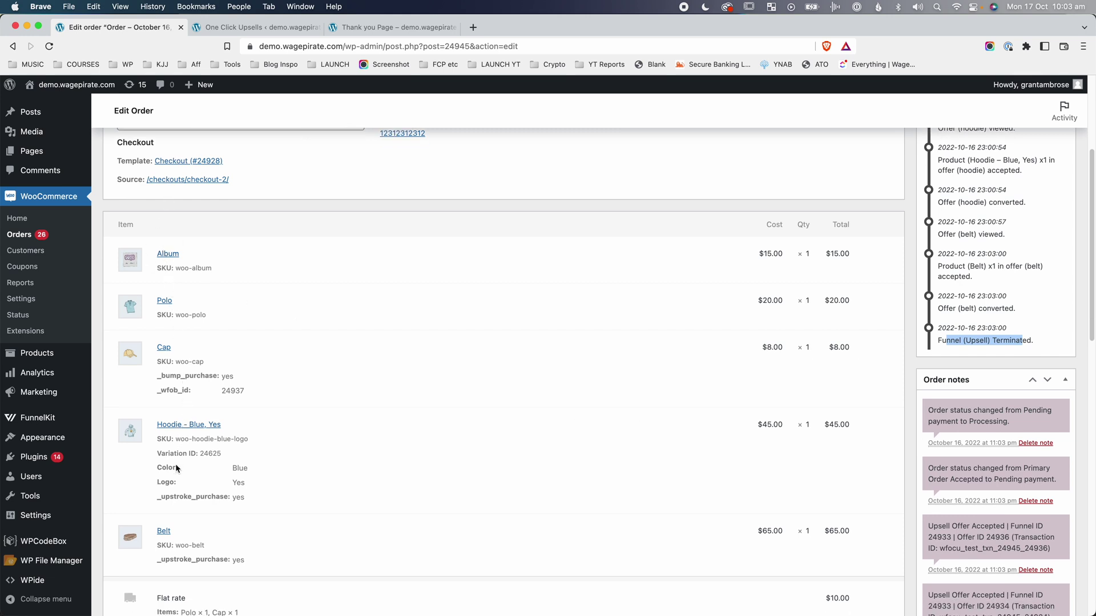
Check the Cap's bump purchase entry and the Hoodie's and Belt's upstroke purchase entries among the order items
scroll(175, 457, "down", 1)
left_click_drag(202, 393, 220, 341)
left_click_drag(245, 479, 171, 410)
left_click_drag(166, 361, 240, 368)
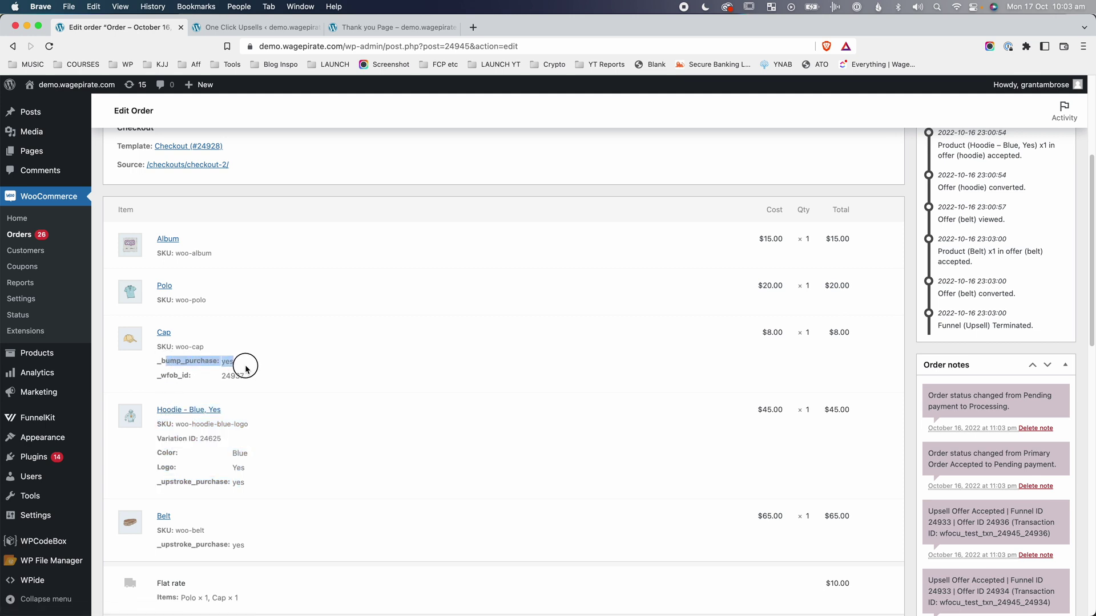
left_click_drag(237, 546, 162, 516)
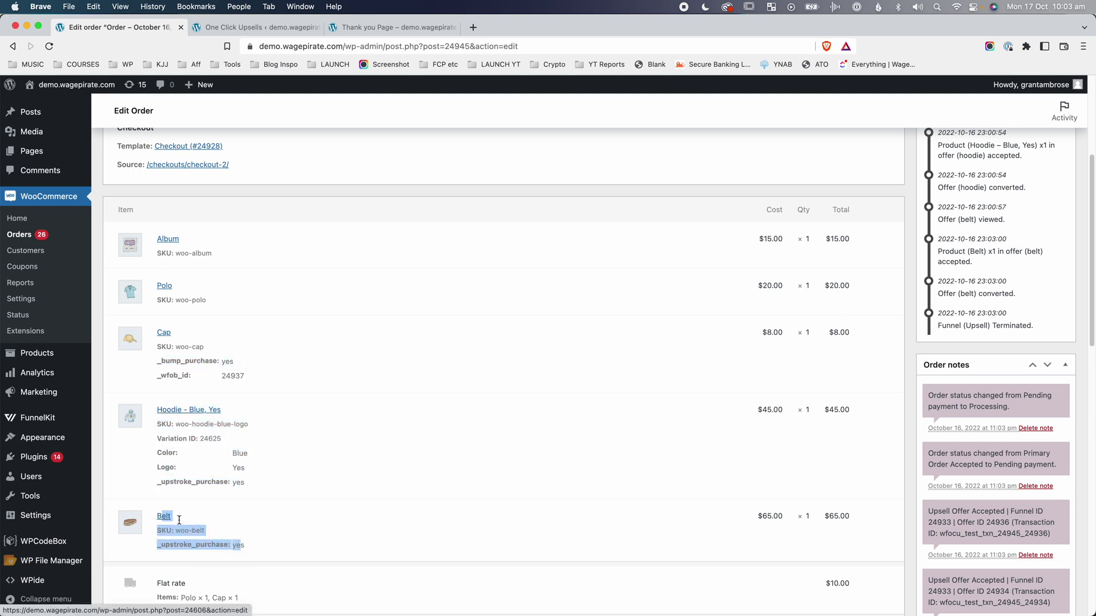
scroll(200, 522, "down", 2)
left_click_drag(173, 441, 219, 456)
left_click_drag(171, 502, 240, 501)
left_click(243, 490)
scroll(454, 493, "down", 6)
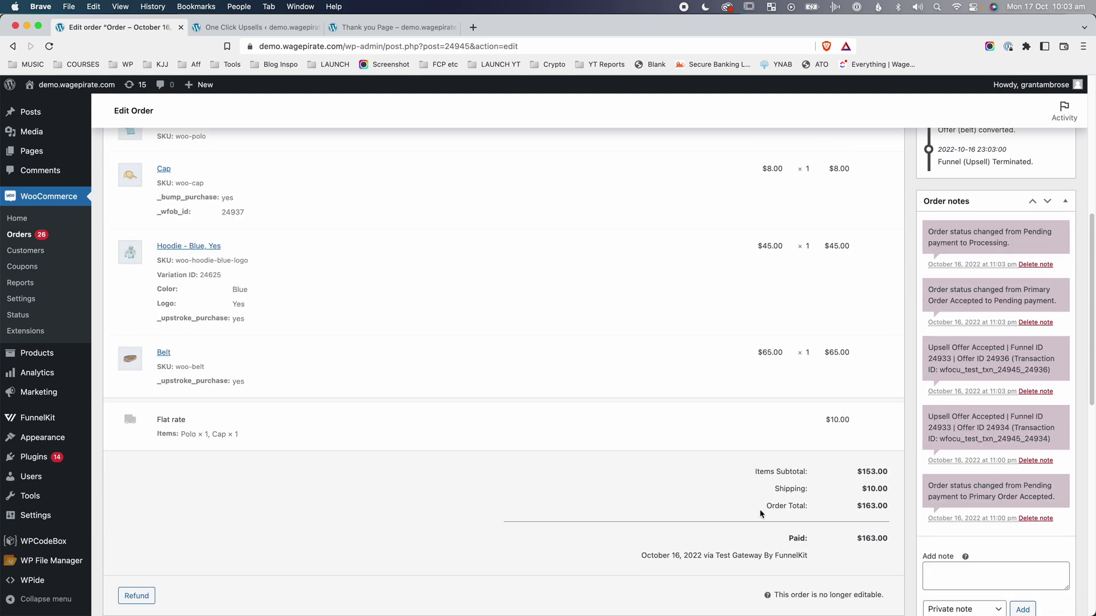
Check the order's total paid and the separate Hoodie and Belt transactions listed for one-click upsell refunds
left_click_drag(888, 508, 859, 508)
scroll(765, 431, "down", 13)
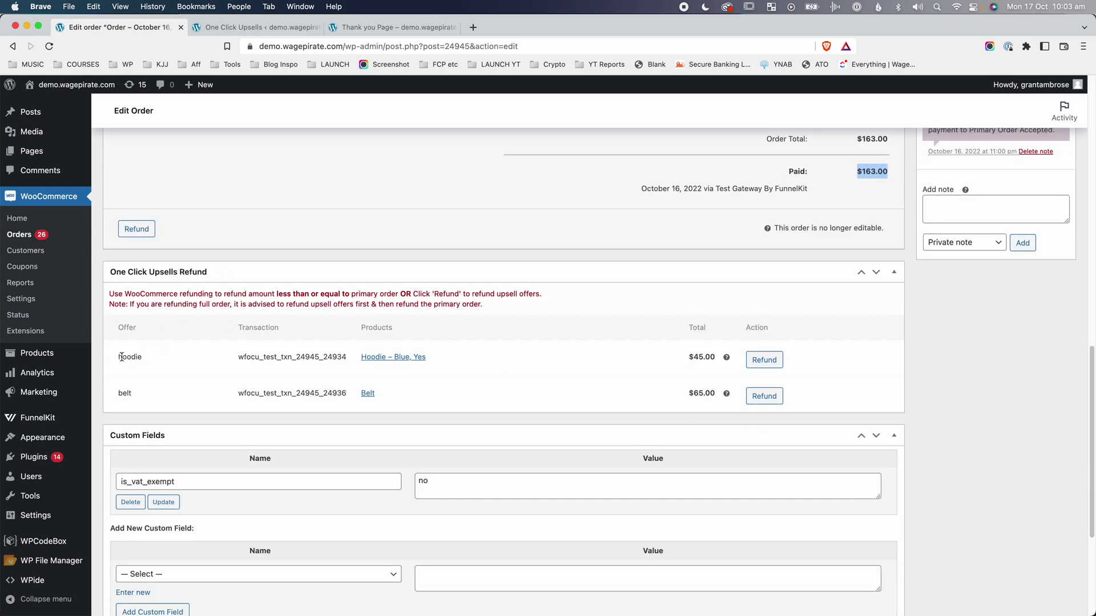
left_click_drag(122, 358, 166, 355)
left_click_drag(243, 355, 348, 360)
left_click_drag(118, 393, 140, 395)
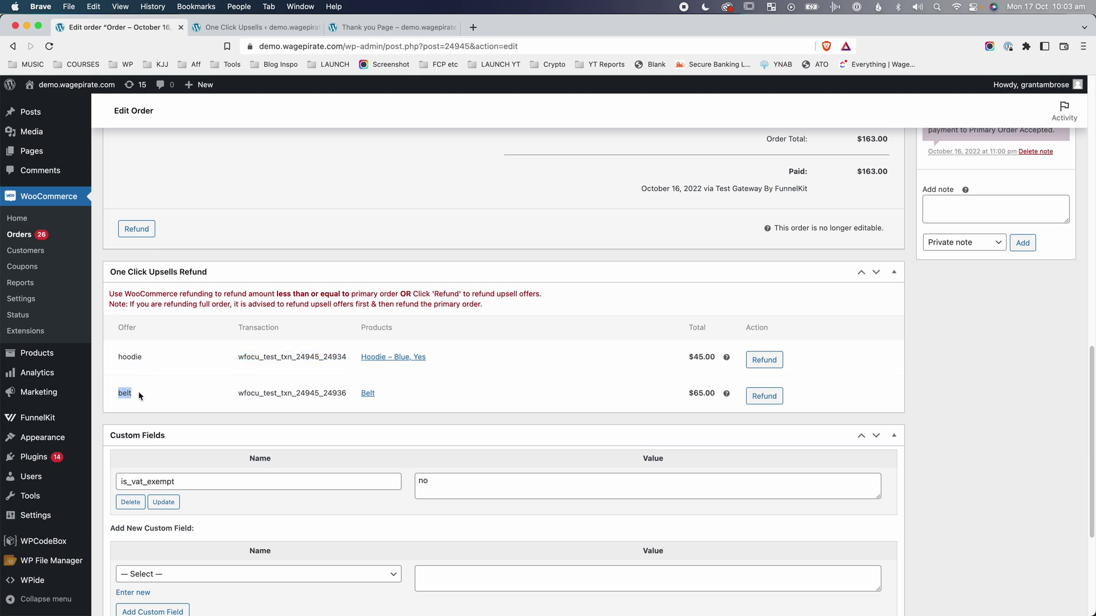
left_click_drag(245, 390, 352, 397)
scroll(506, 356, "up", 1)
left_click(460, 450)
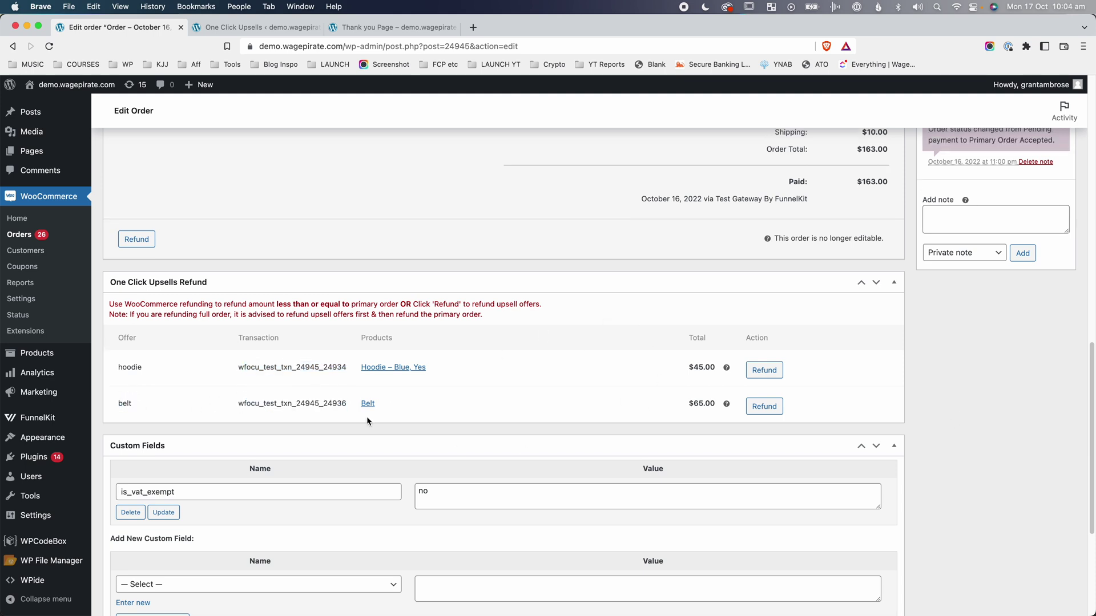
Open the WooCommerce refund form for the order and read its note about refunding upsell offers first
scroll(465, 366, "up", 3)
scroll(454, 357, "up", 4)
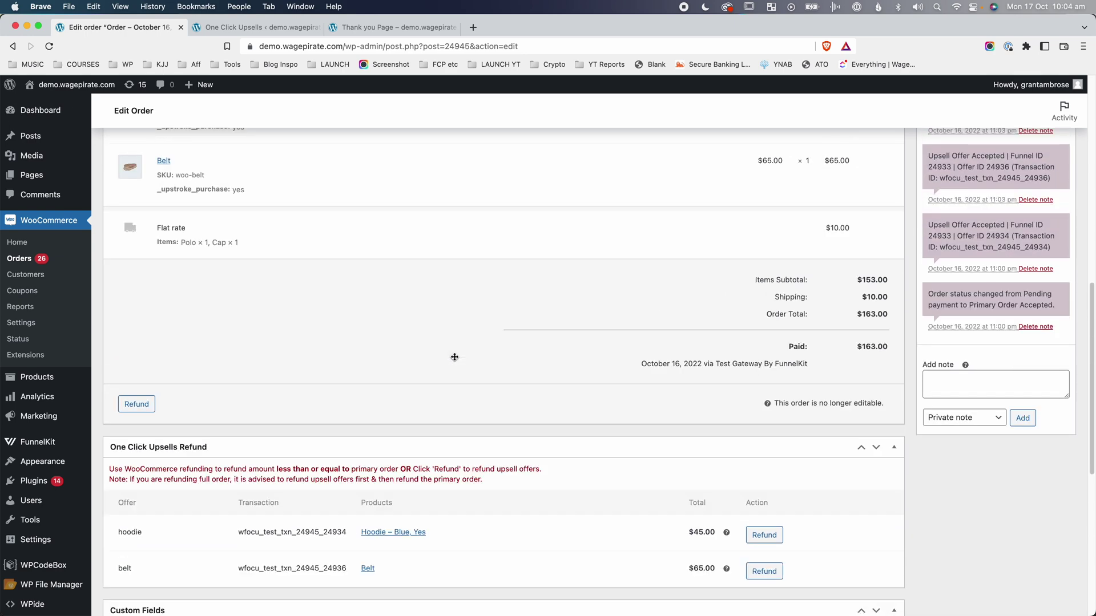
scroll(449, 410, "up", 1)
left_click(137, 425)
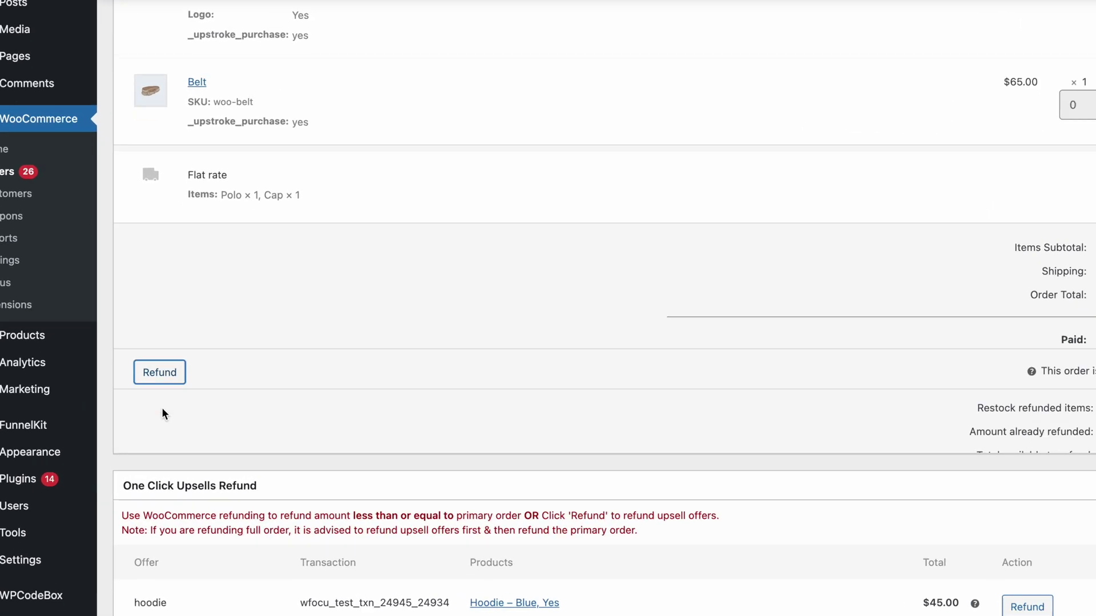
left_click_drag(194, 368, 697, 368)
Refund the Belt upsell offer with 65 as the reason, and check the order's refunded amount
scroll(538, 427, "down", 2)
double_click(702, 406)
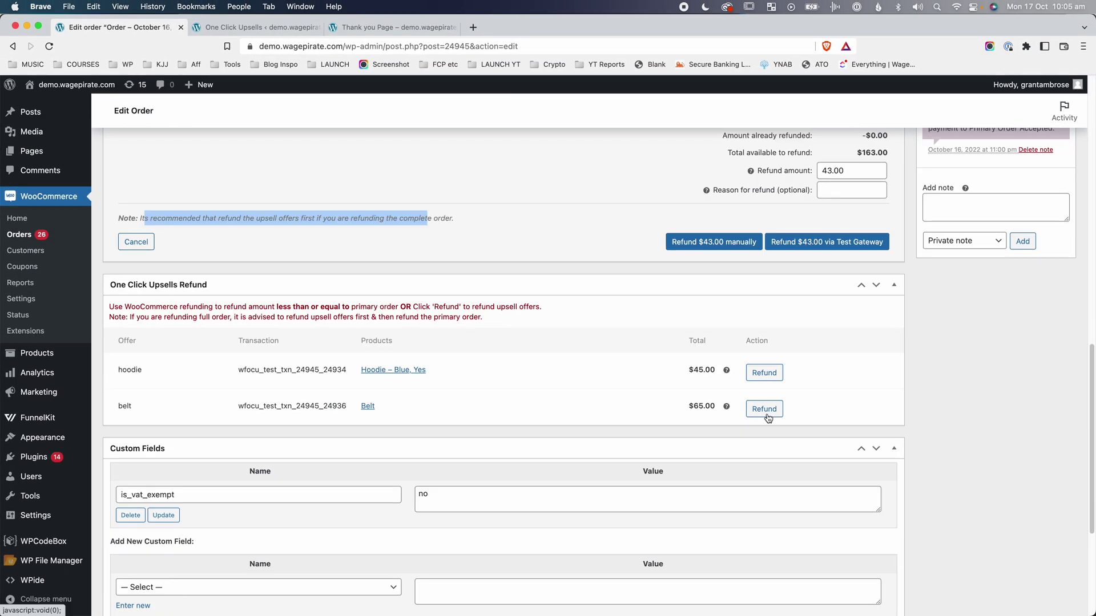
left_click(764, 408)
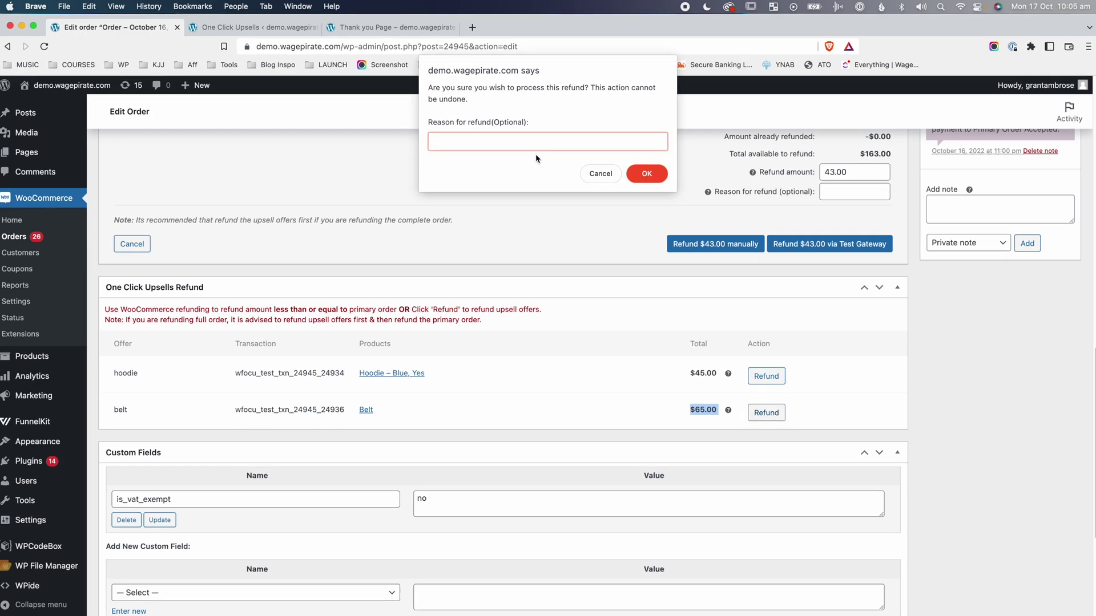
type("65")
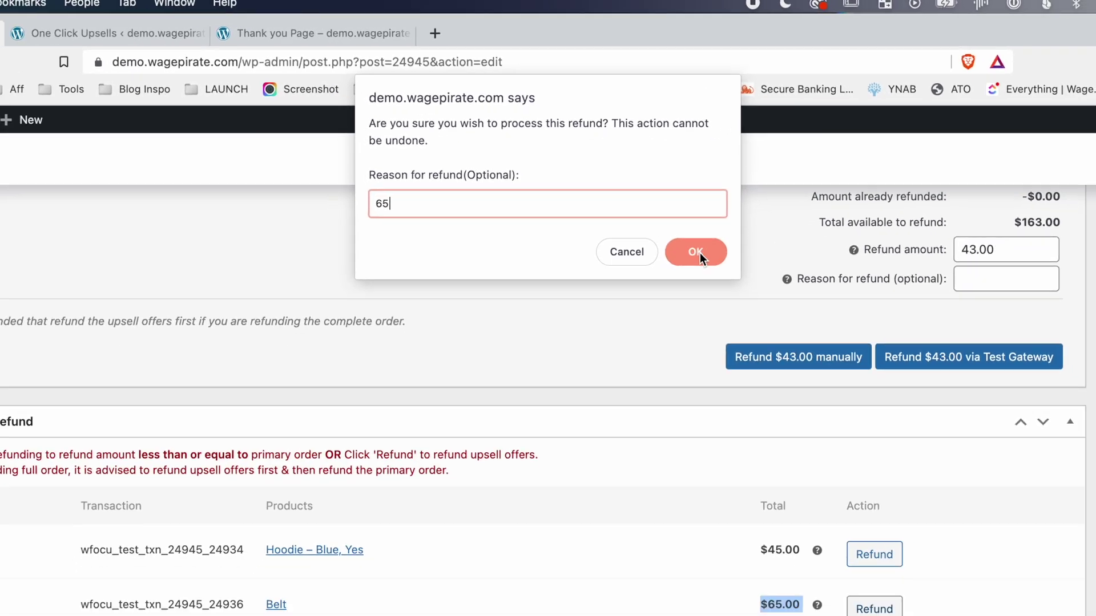
left_click(647, 174)
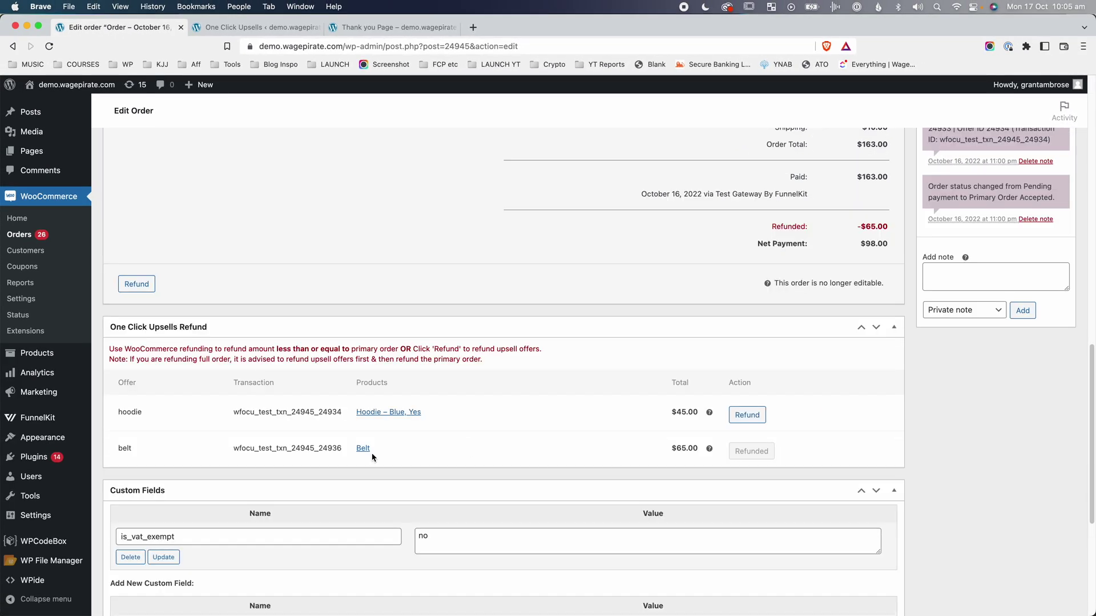
scroll(733, 449, "up", 5)
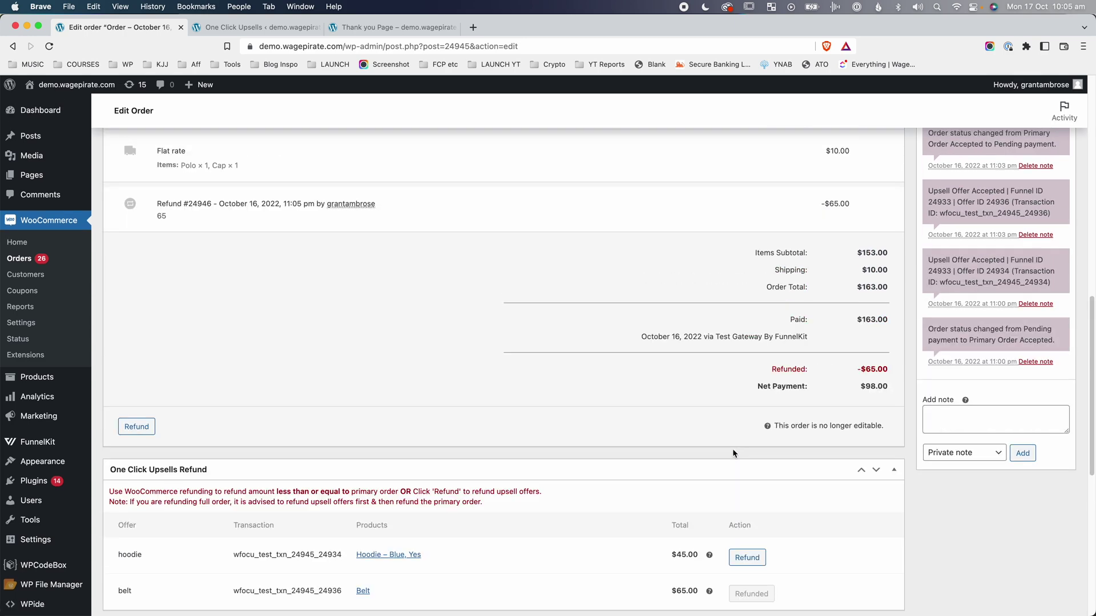
left_click_drag(882, 392, 867, 401)
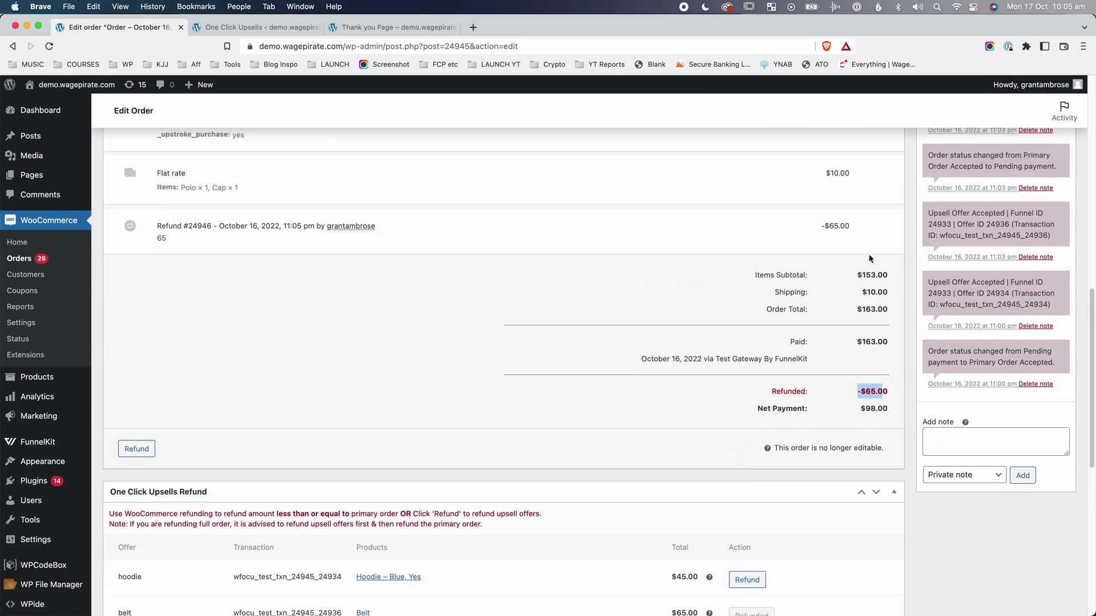
Refund the Hoodie upsell offer with 45 as the reason, and review the order's refund entries and items
scroll(882, 282, "down", 3)
left_click(747, 499)
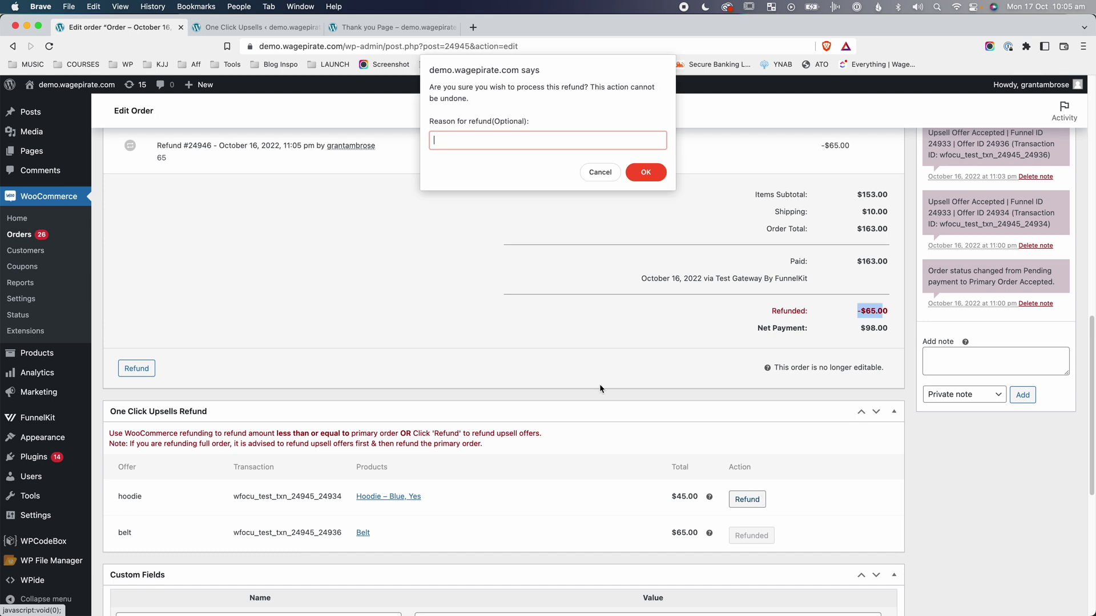
type("45")
left_click(641, 171)
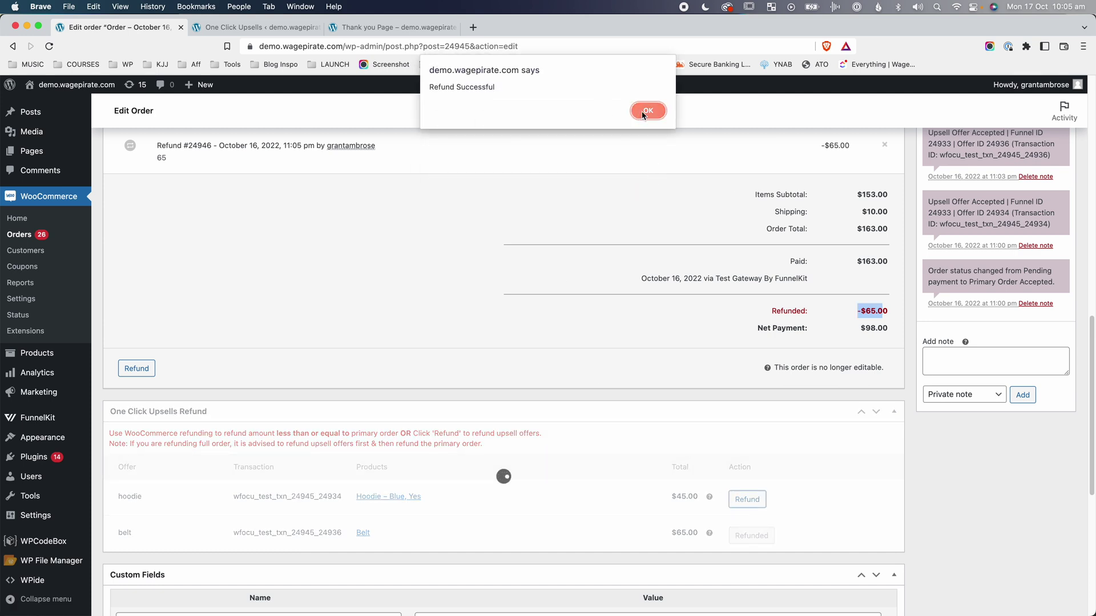
left_click(647, 111)
scroll(759, 479, "down", 3)
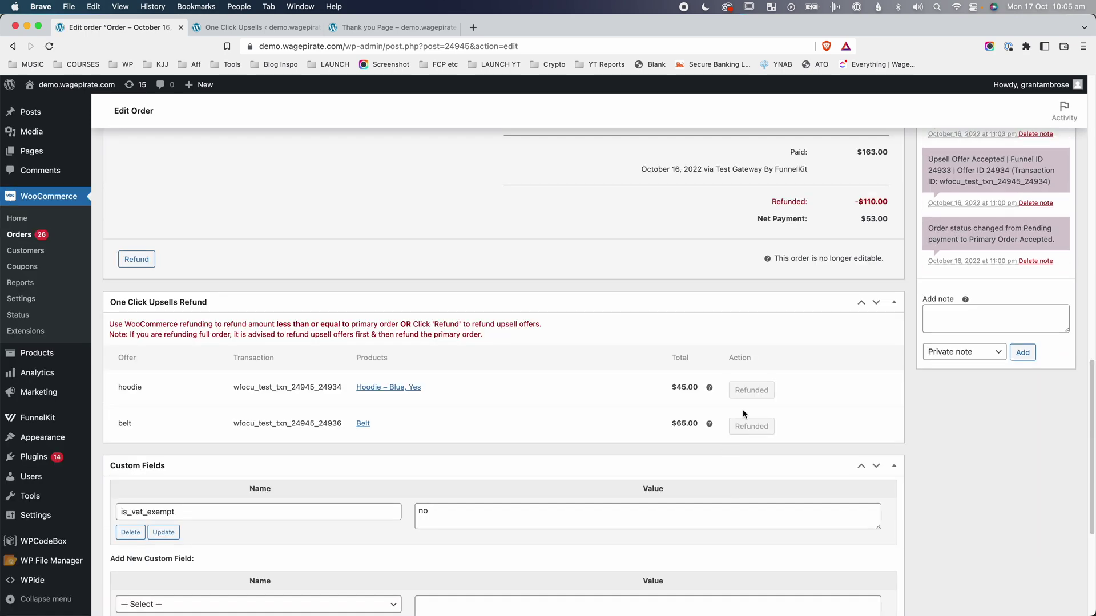
scroll(638, 445, "up", 5)
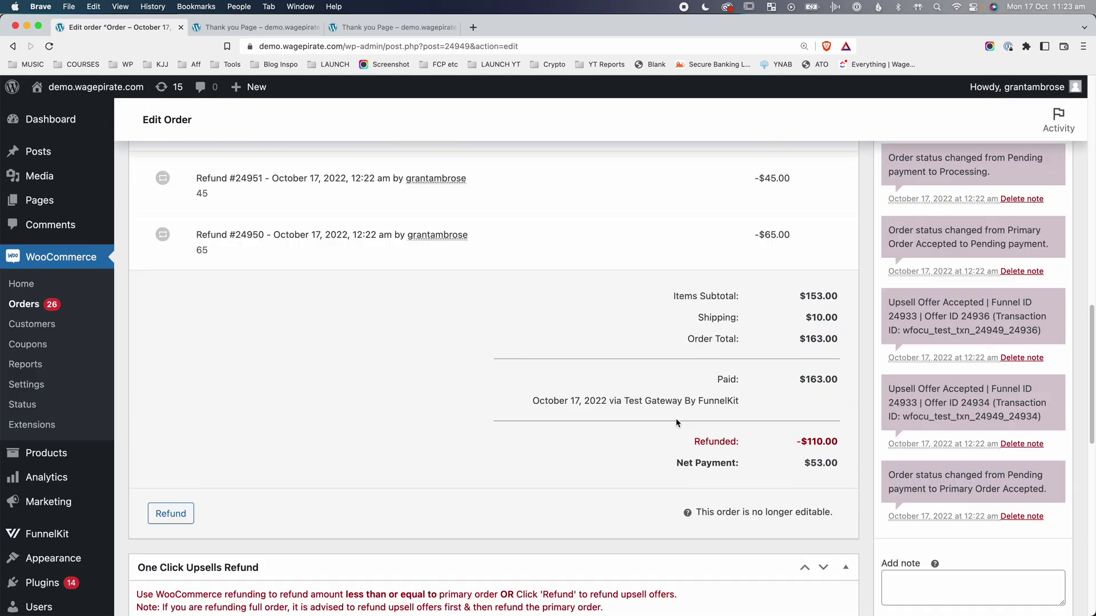
scroll(677, 422, "up", 8)
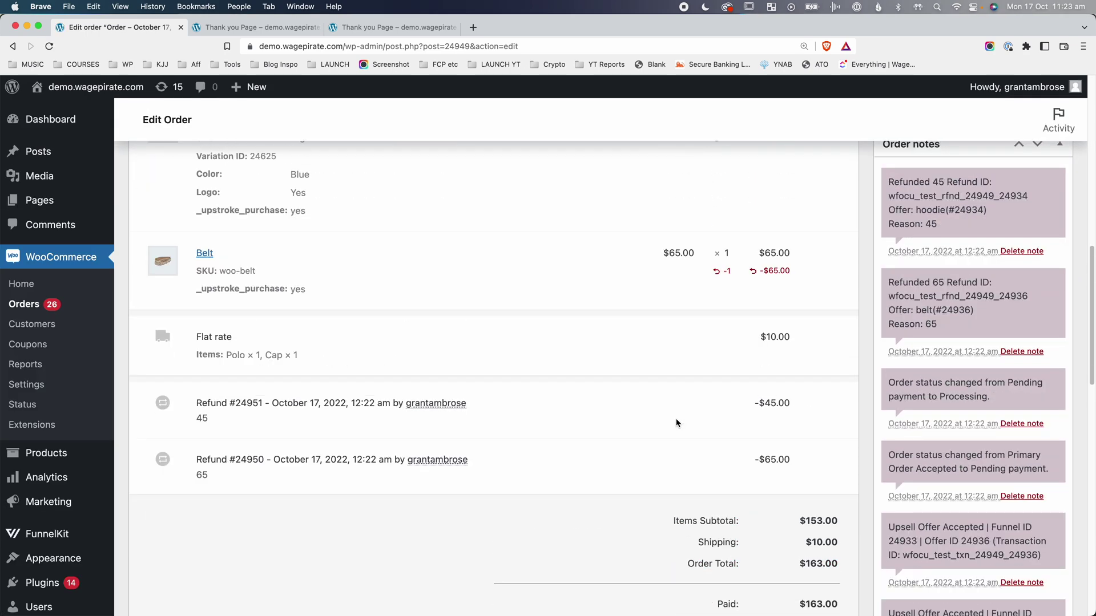
scroll(677, 422, "up", 1)
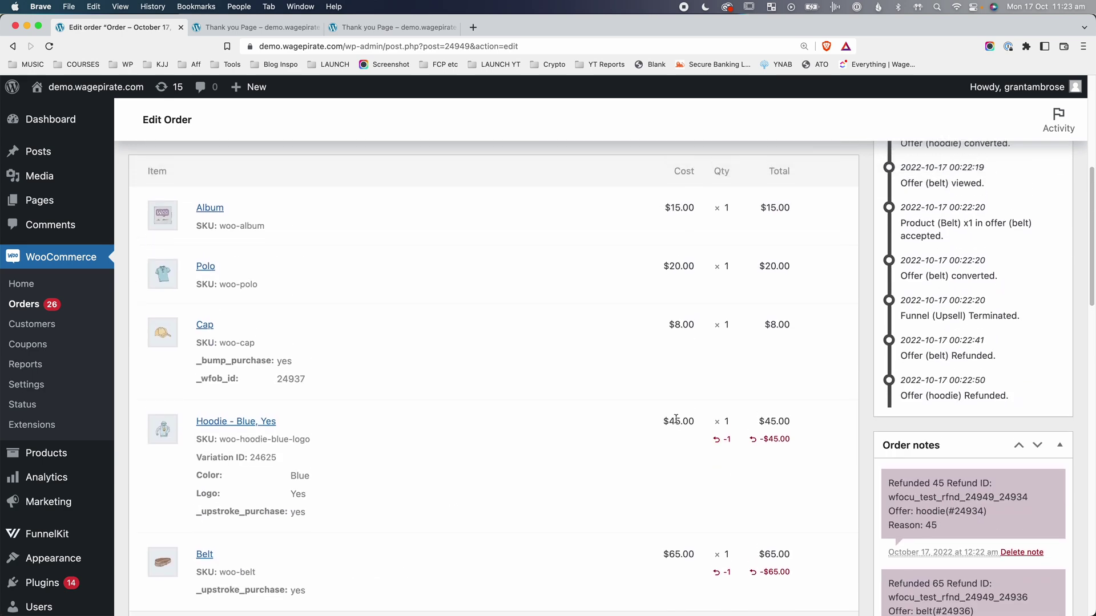
Open the WooCommerce refund form for the primary order and set the Album, Polo and Cap refund quantities to 1 each
scroll(675, 419, "down", 10)
left_click(176, 502)
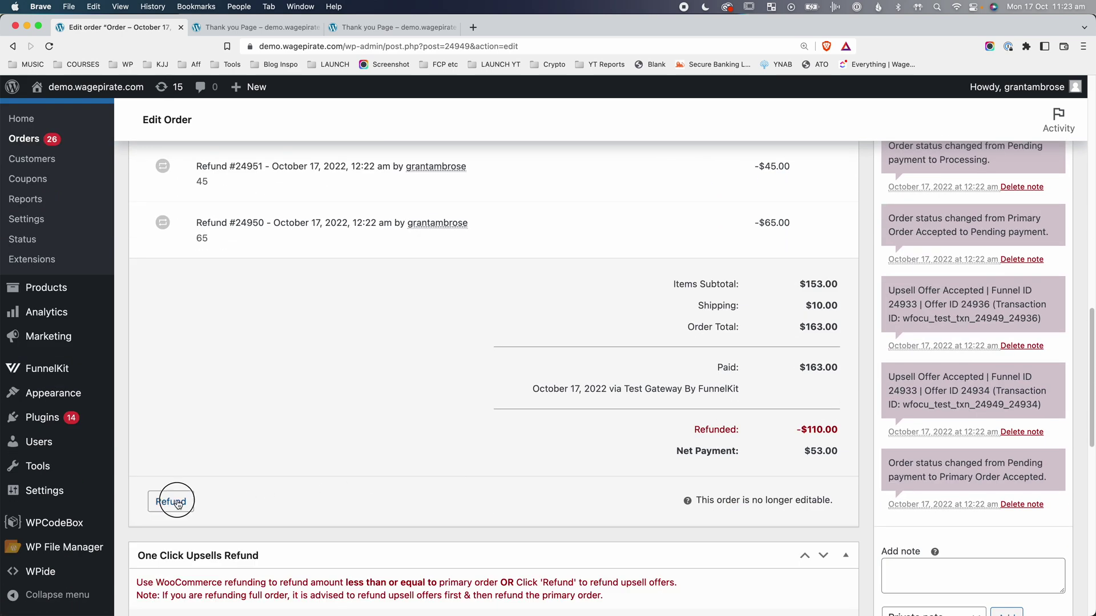
scroll(665, 394, "up", 15)
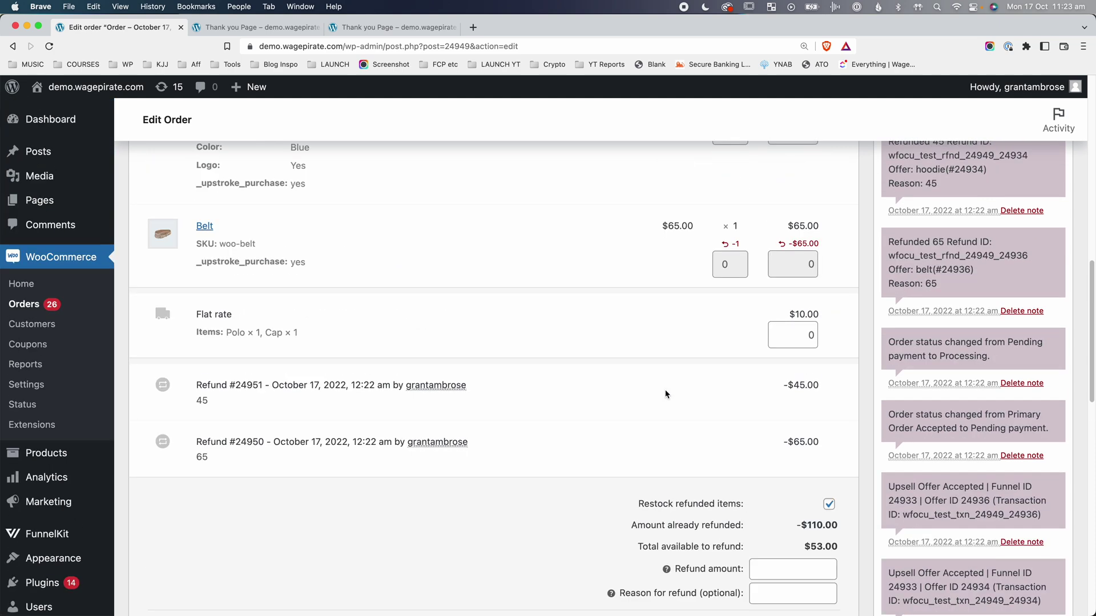
left_click(741, 192)
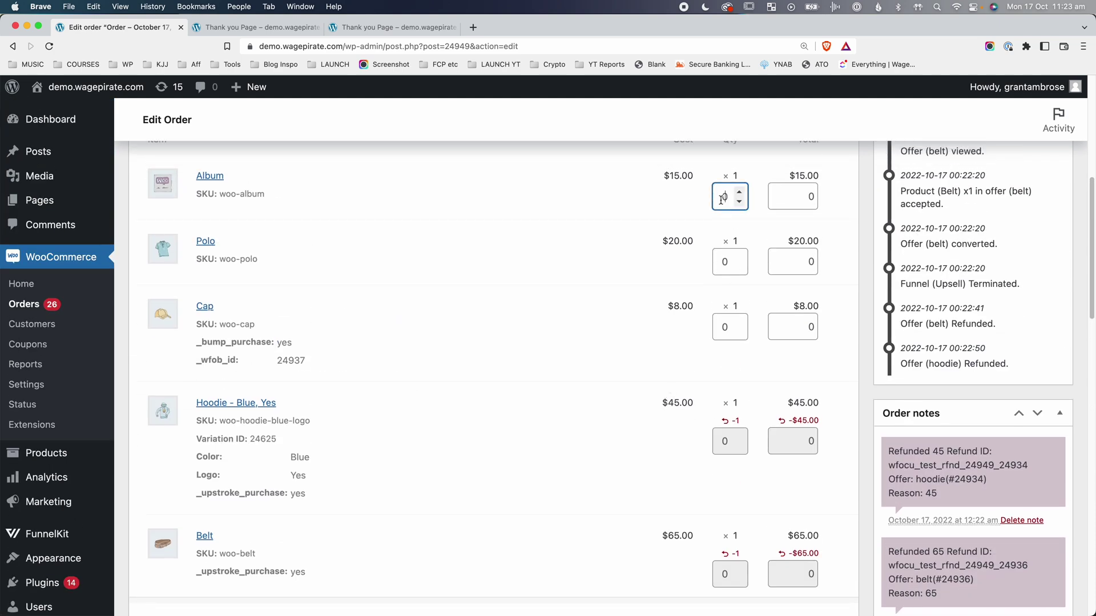
left_click(741, 257)
left_click(742, 323)
Set the flat rate shipping refund to 10 and refund the primary order's $53.00 via Test Gateway
scroll(808, 323, "down", 5)
left_click(807, 324)
type("10")
left_click(724, 320)
scroll(742, 400, "down", 5)
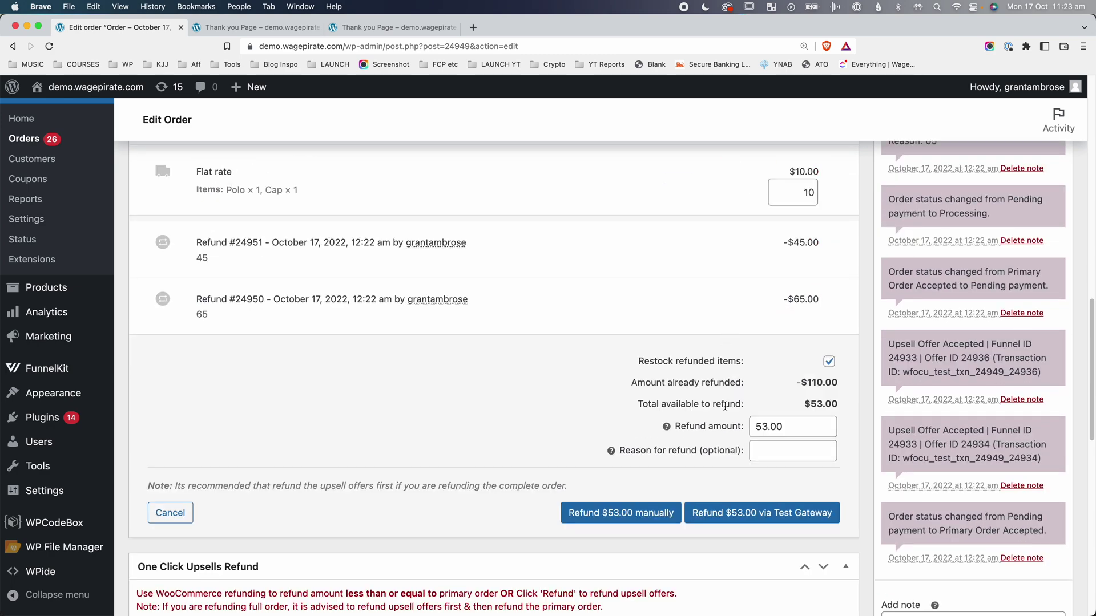
left_click(767, 514)
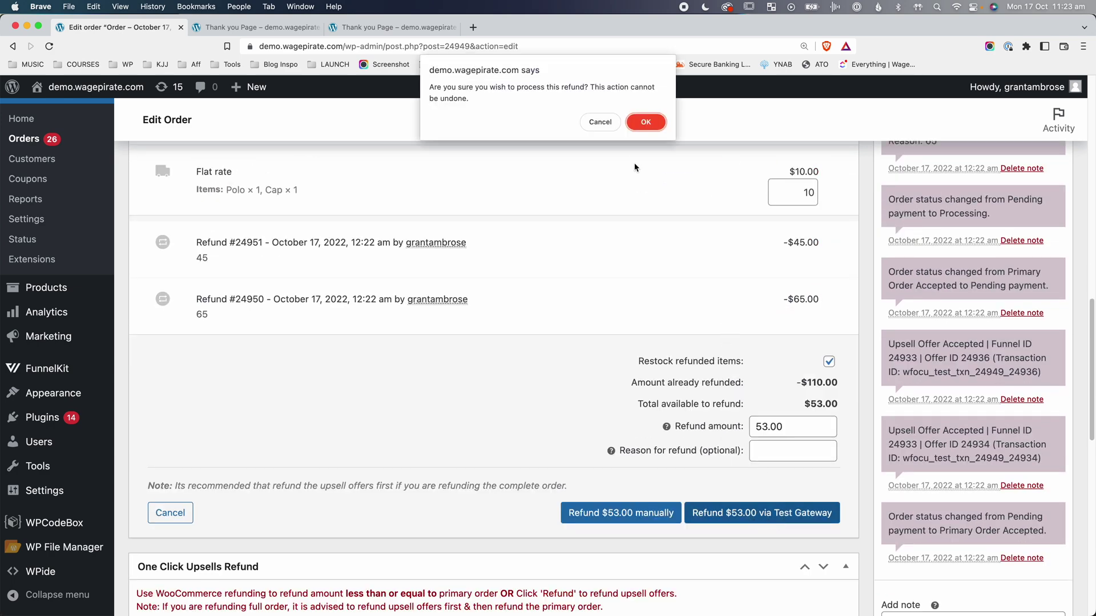
left_click(639, 125)
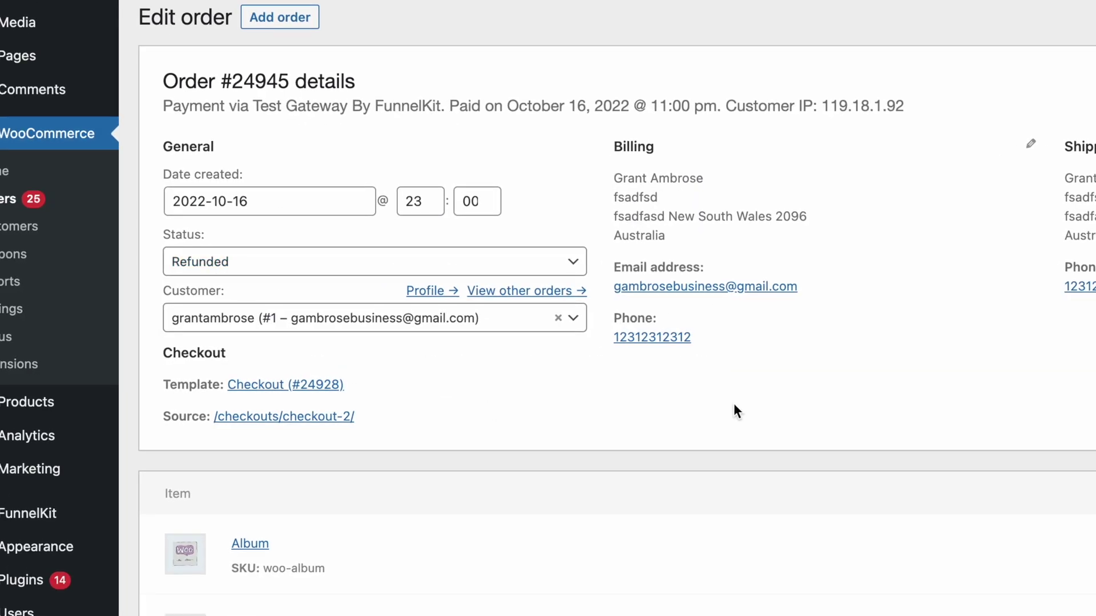
Review the refunded order's FunnelKit Timeline, focusing on the belt and hoodie offer entries
scroll(717, 411, "down", 5)
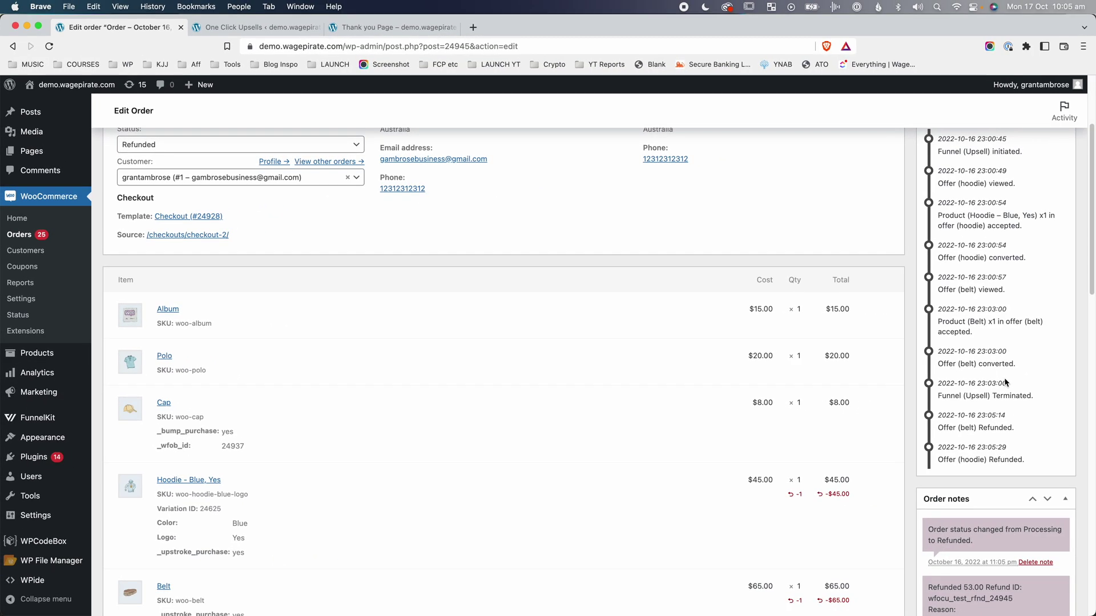
left_click_drag(973, 460, 1018, 456)
left_click_drag(946, 428, 1019, 428)
scroll(1005, 442, "up", 1)
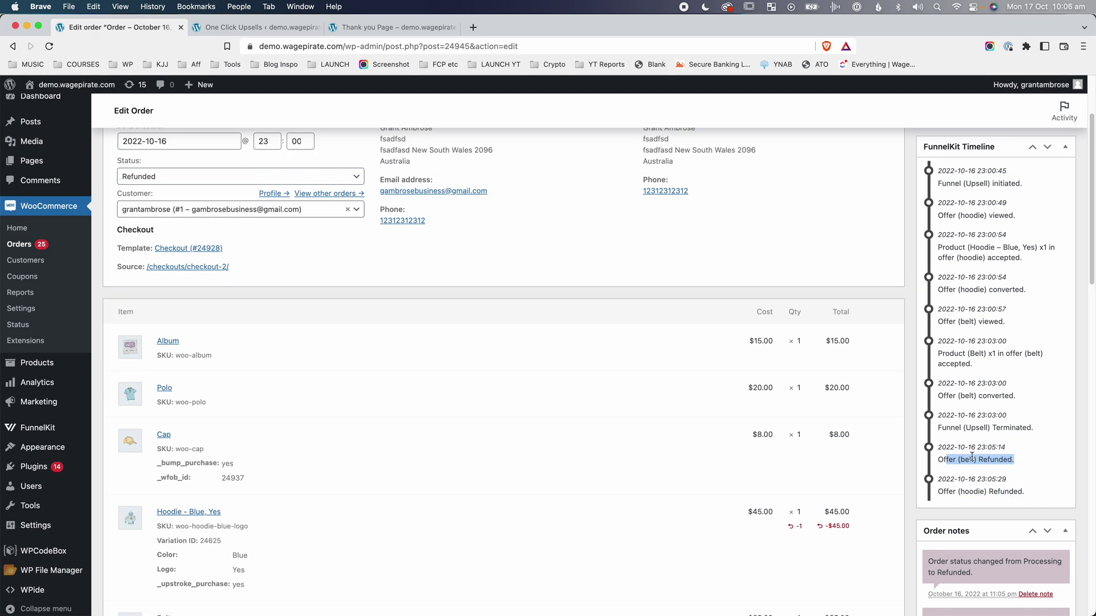
Read the order notes from the oldest entry upward, covering primary order acceptance, both upsell offers and the payment status changes
scroll(1033, 441, "down", 5)
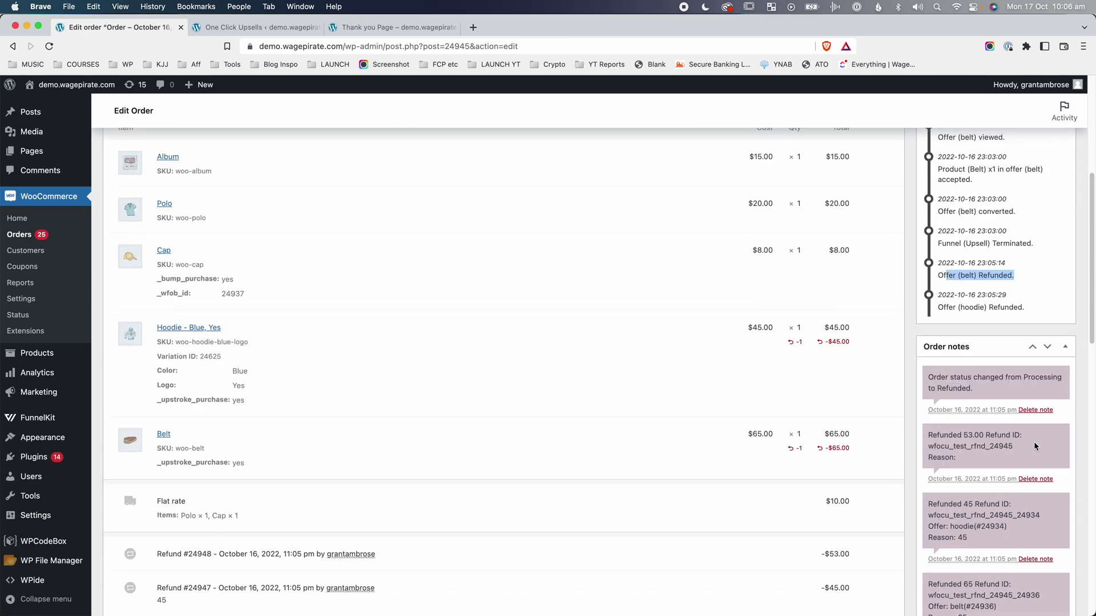
scroll(995, 555, "down", 4)
scroll(1043, 303, "down", 10)
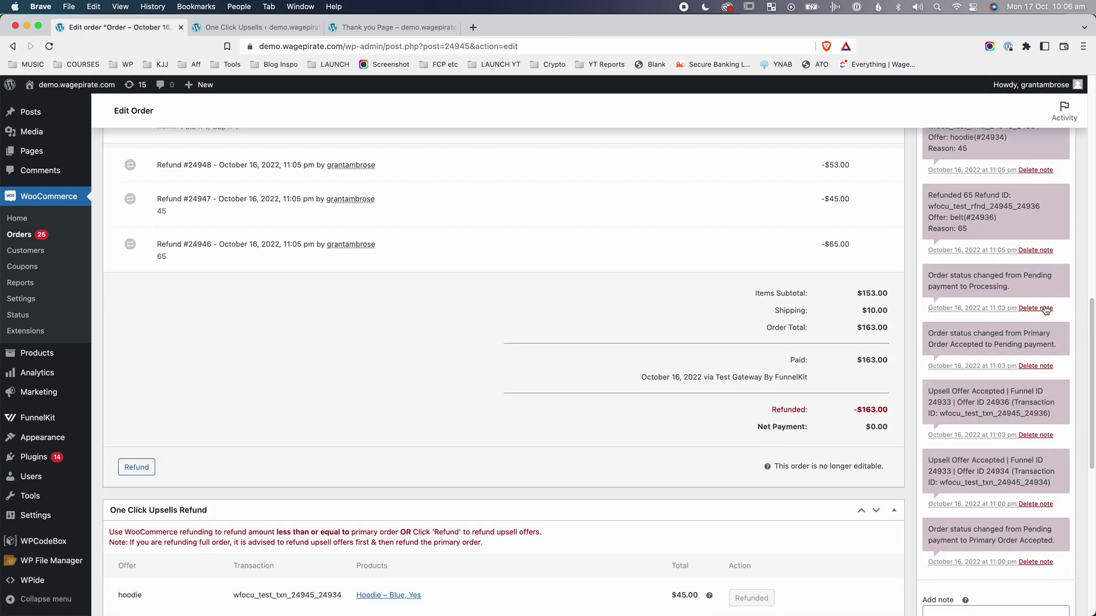
left_click_drag(1038, 399, 1004, 398)
scroll(1001, 388, "up", 1)
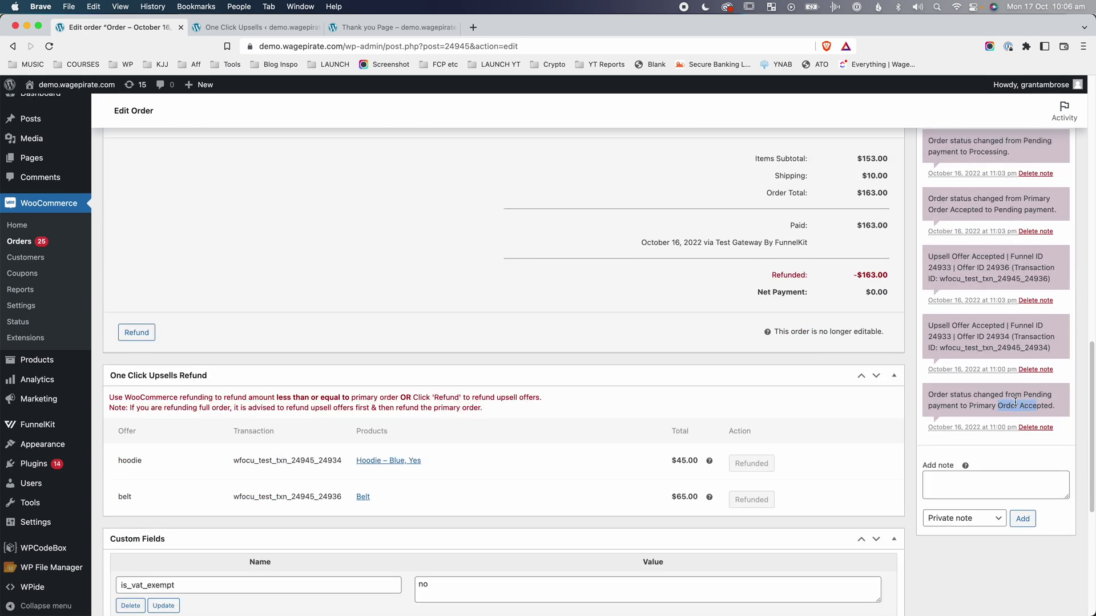
left_click_drag(940, 349, 1051, 371)
scroll(1011, 345, "up", 1)
left_click_drag(943, 308, 1047, 322)
scroll(1039, 331, "up", 2)
left_click(1017, 311)
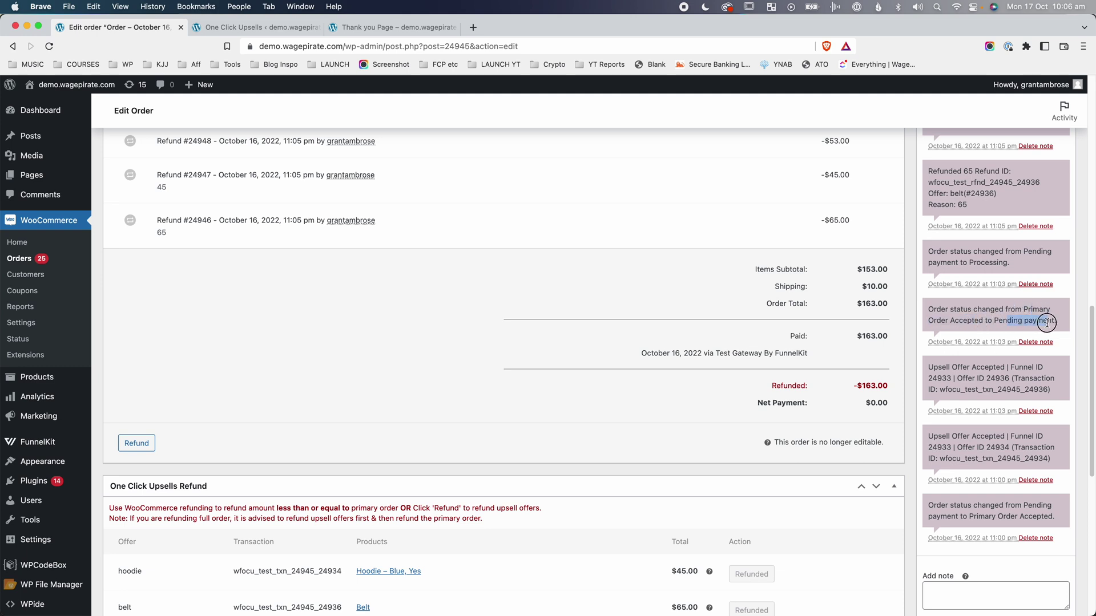
left_click_drag(978, 261, 1012, 264)
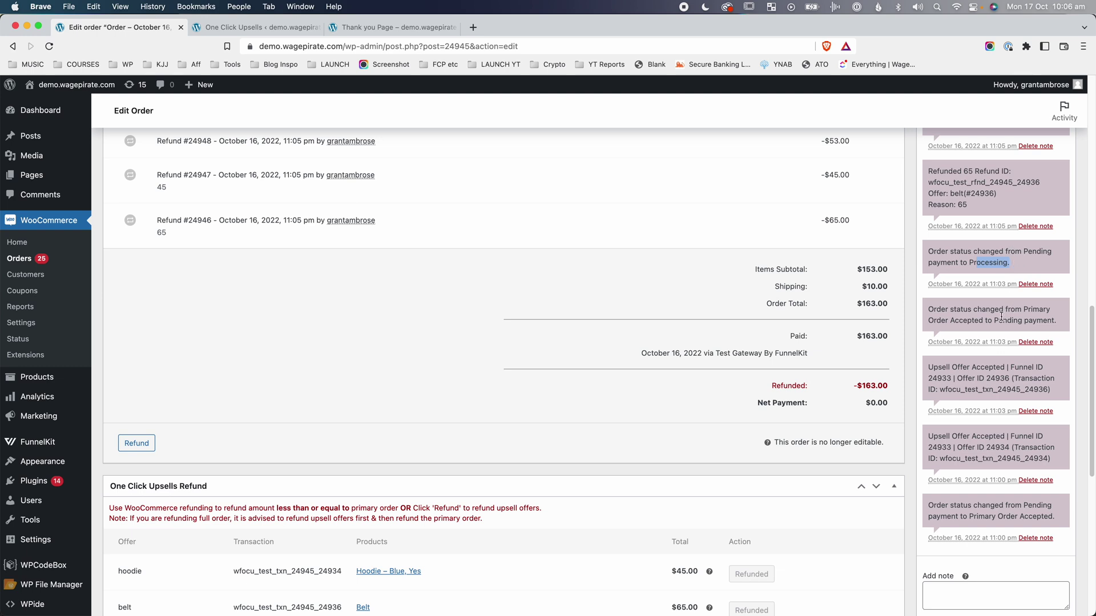
left_click_drag(1029, 308, 975, 320)
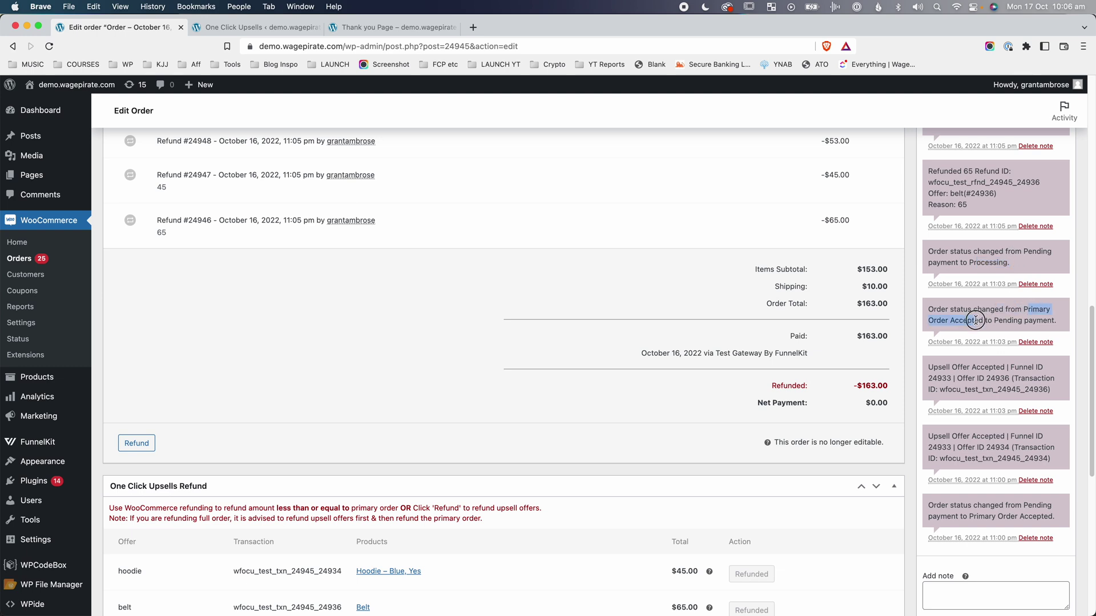
Read the order's refund notes for the belt offer, hoodie offer and primary order, up to the latest status change
scroll(998, 266, "up", 3)
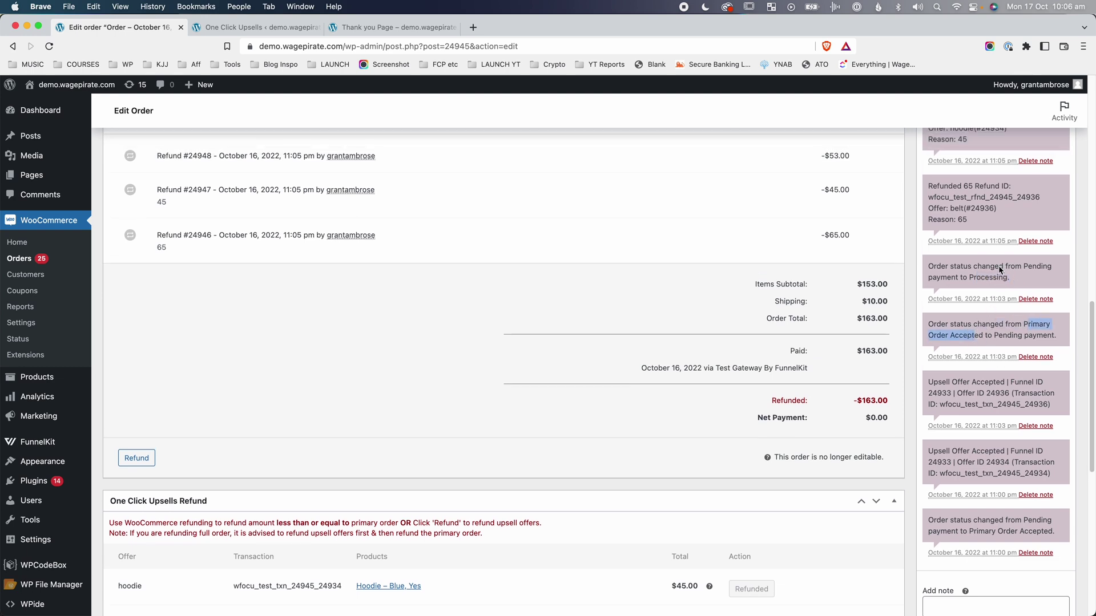
left_click_drag(940, 234, 975, 266)
scroll(976, 266, "up", 2)
left_click_drag(940, 211, 954, 245)
scroll(945, 201, "up", 3)
left_click_drag(944, 201, 940, 238)
scroll(953, 242, "up", 4)
left_click(1044, 237)
scroll(513, 385, "up", 3)
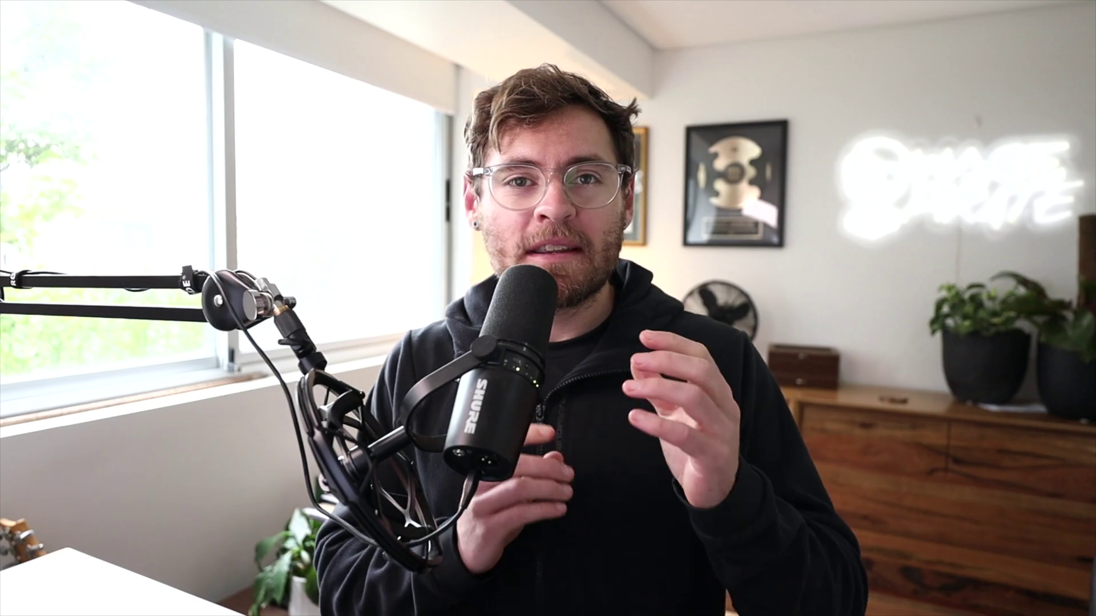